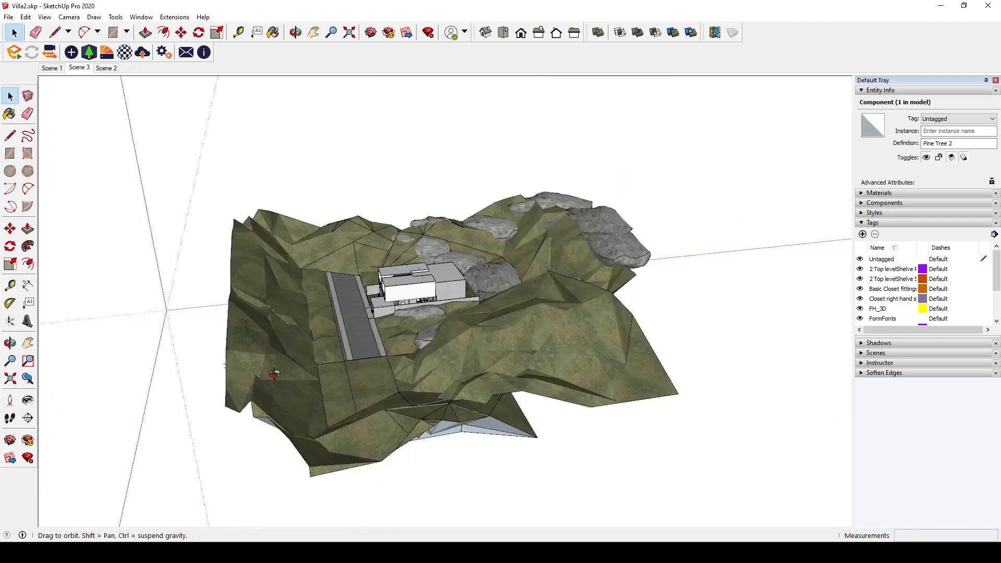
Step: Delete the tree component and the terrain and rock groups surrounding the villa
middle_click_drag(276, 372, 672, 425)
left_click(639, 416)
key("Delete")
scroll(640, 416, "up", 3)
left_click_drag(655, 425, 527, 211)
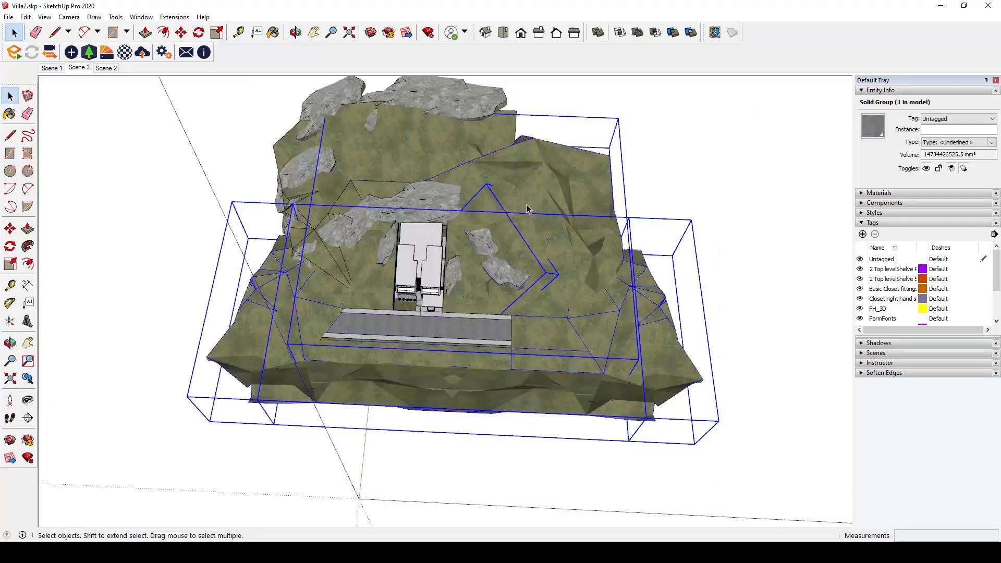
key("Delete")
middle_click_drag(527, 211, 460, 275)
left_click_drag(378, 298, 201, 96)
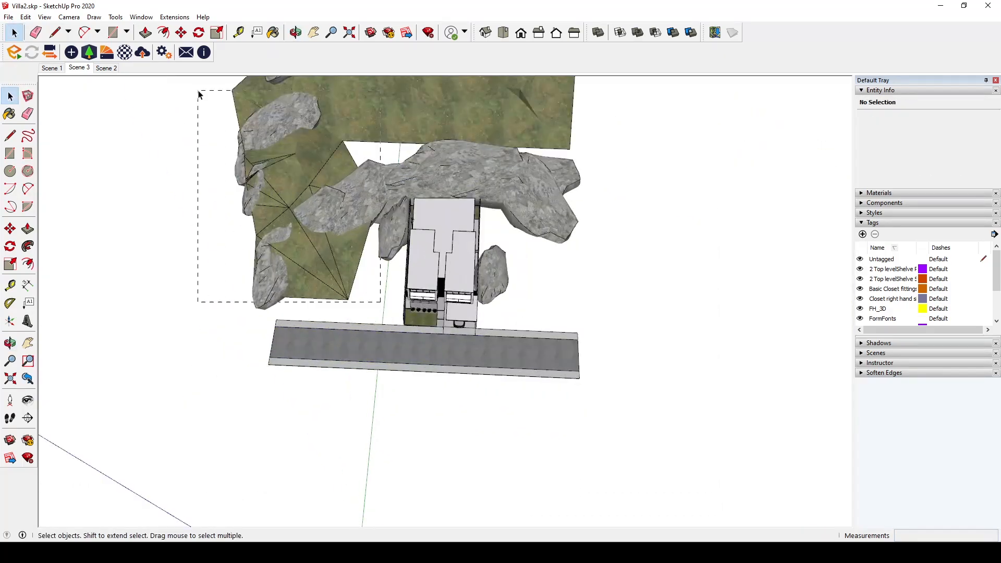
key("Delete")
Step: Delete the C-Class W205 car component parked under the villa's carport
middle_click_drag(576, 261, 327, 156)
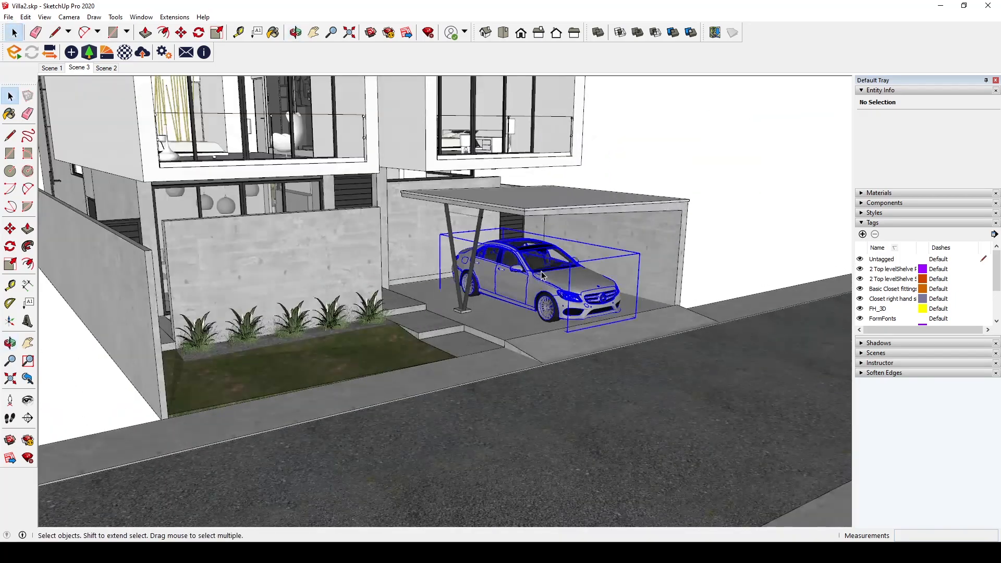
left_click(518, 327)
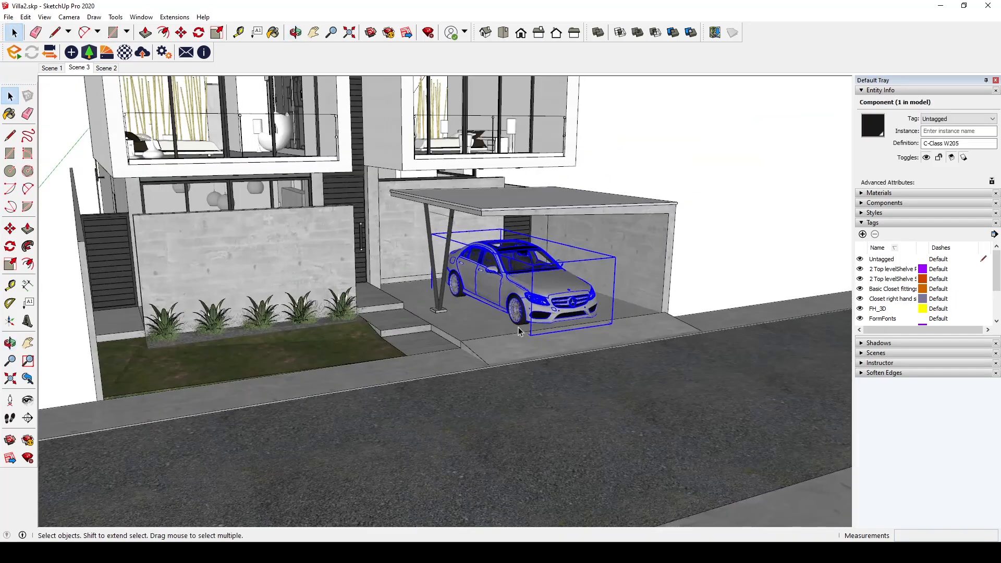
key("Delete")
middle_click_drag(518, 327, 520, 372)
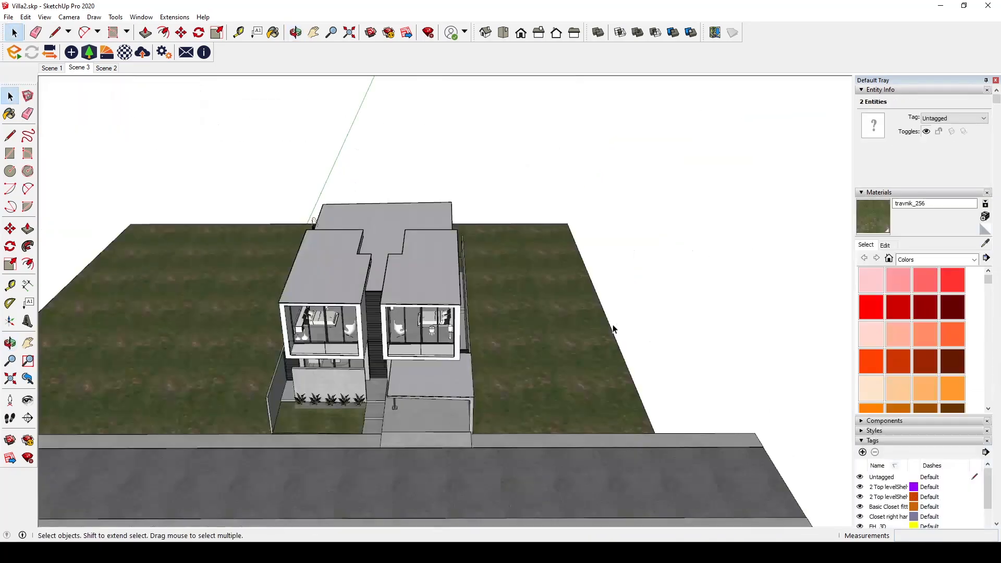
Step: Move the selected geometry by the flat grass ground around the villa into place
left_click(617, 330)
left_click(613, 327)
key("m")
left_click(498, 166)
left_click(550, 165)
key("space")
left_click(548, 171)
middle_click_drag(548, 171, 88, 203)
left_click_drag(88, 203, 262, 373)
middle_click_drag(262, 374, 367, 433)
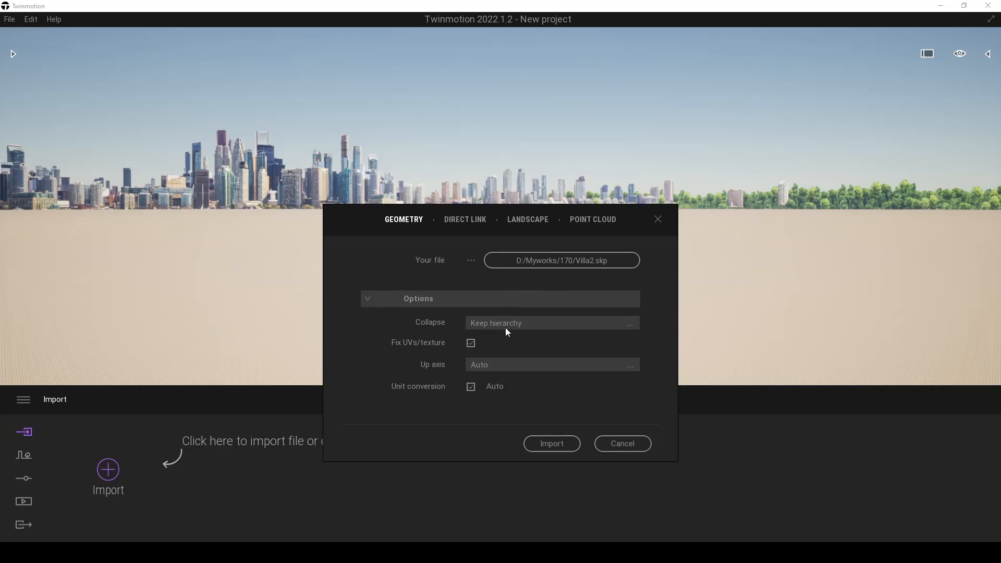
Step: Import Villa2.skp into Twinmotion with the geometry set to Collapse by material
left_click(505, 325)
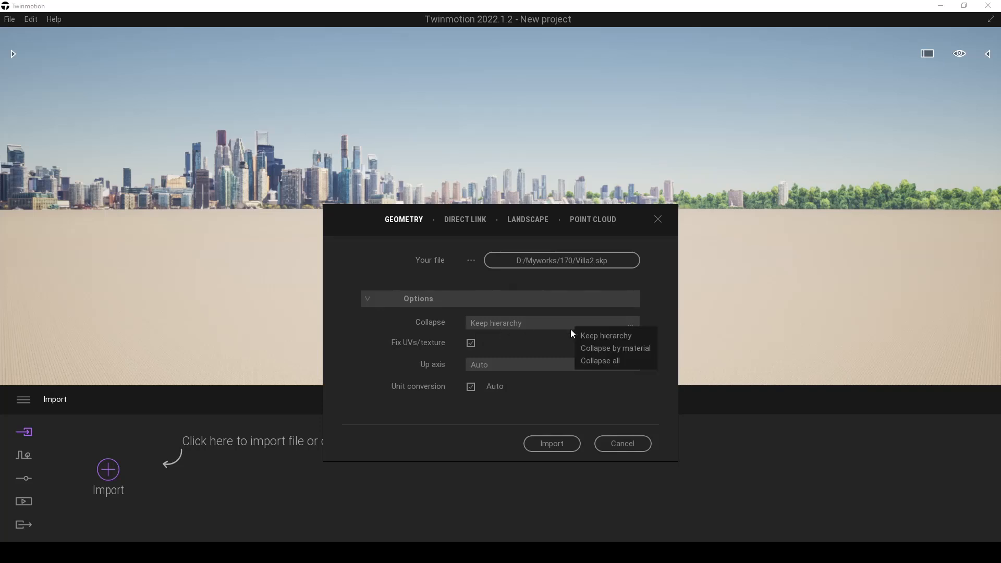
left_click(606, 348)
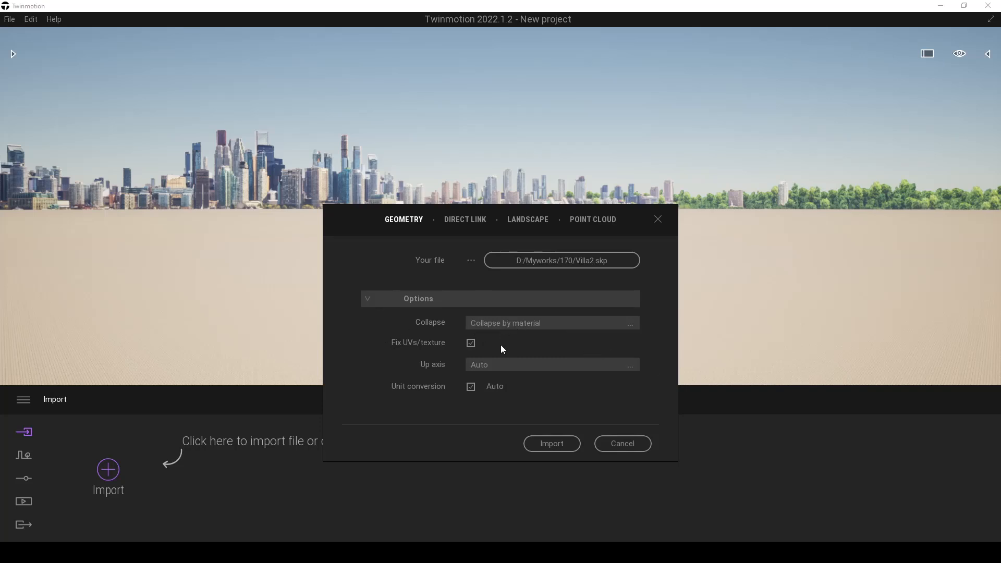
left_click(540, 440)
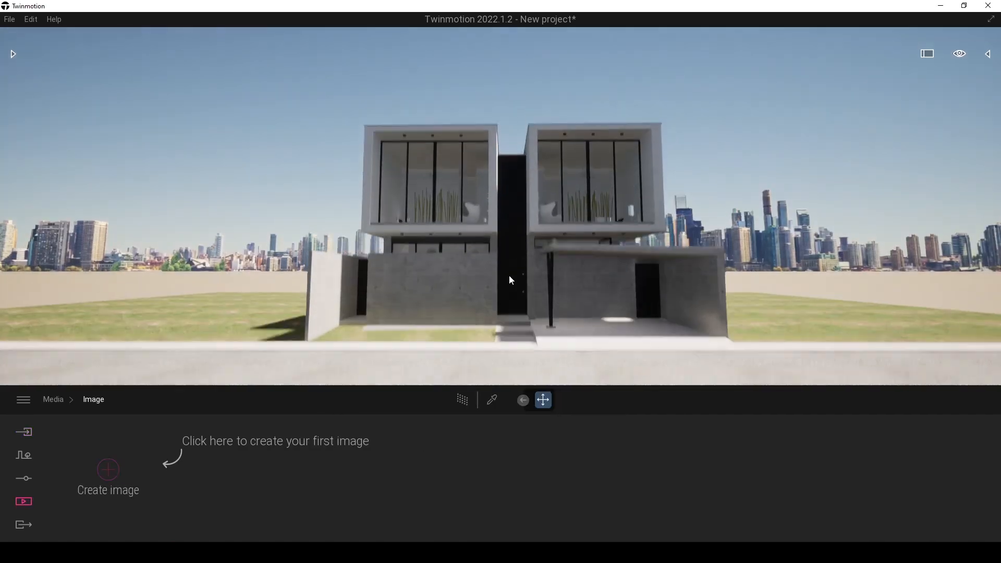
Step: Create an image of the villa and give its camera a corner view with Parallelism on and FOV 75
left_click(109, 470)
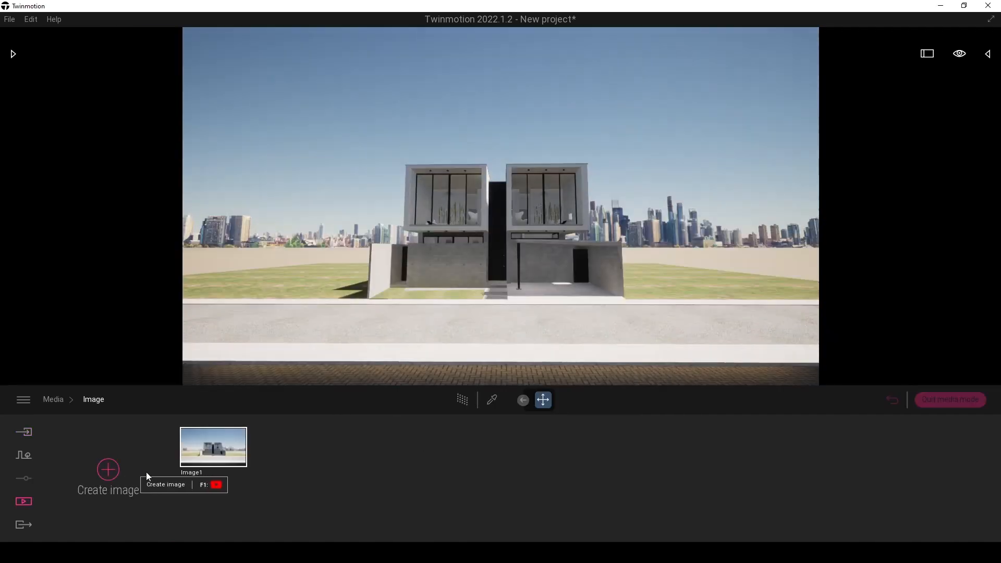
left_click(713, 485)
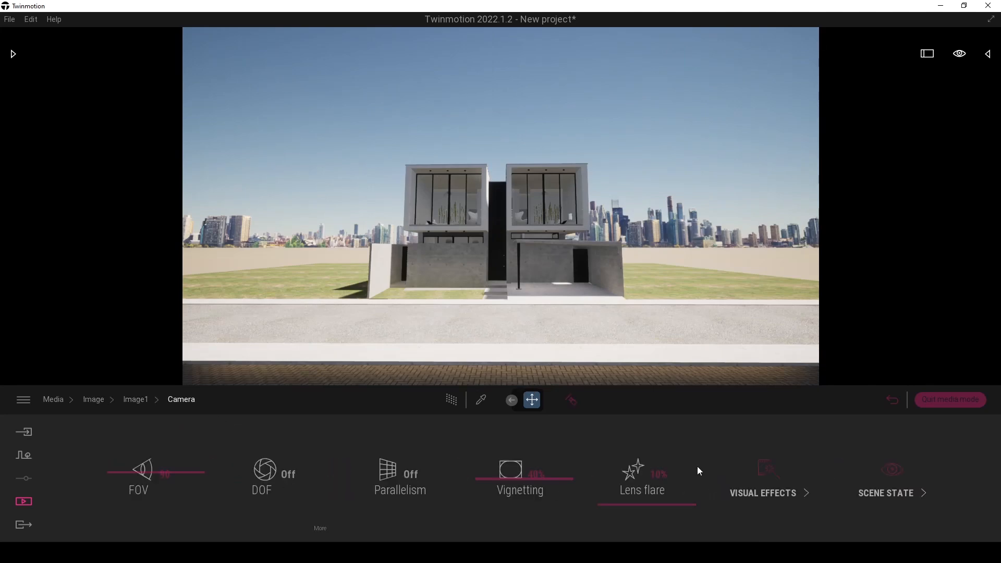
left_click(435, 493)
right_click_drag(502, 328, 365, 330)
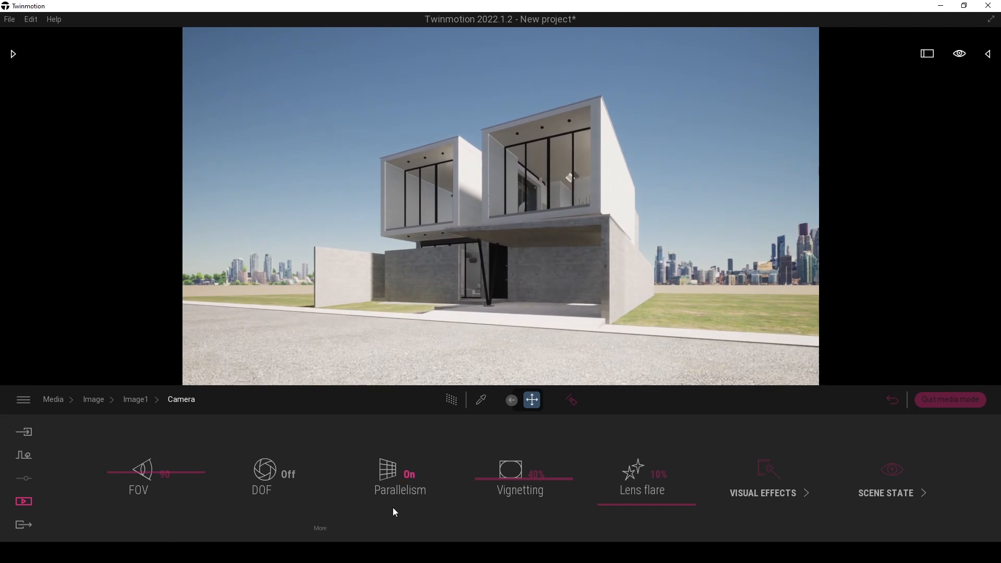
left_click_drag(110, 478, 111, 482)
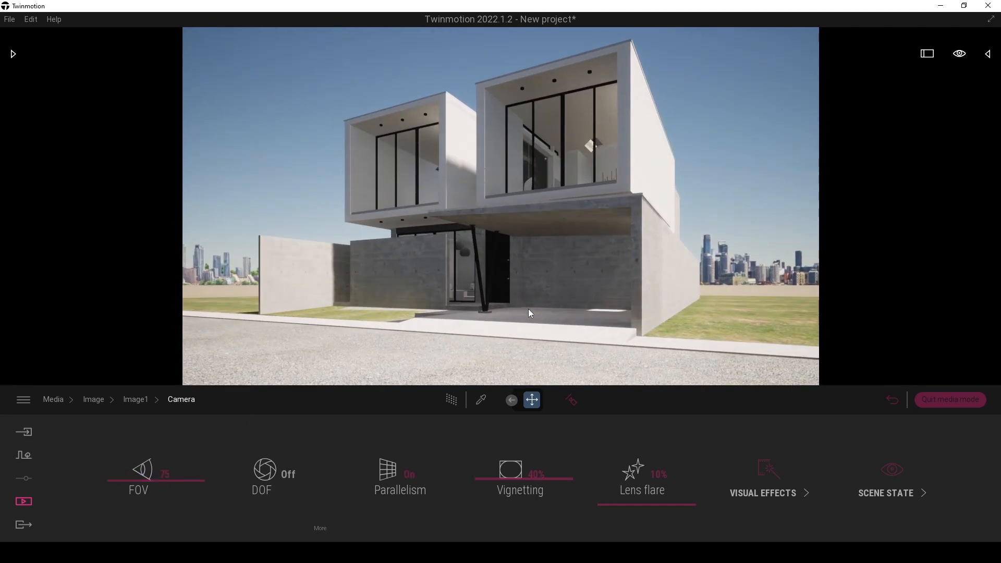
left_click(93, 399)
left_click(230, 469)
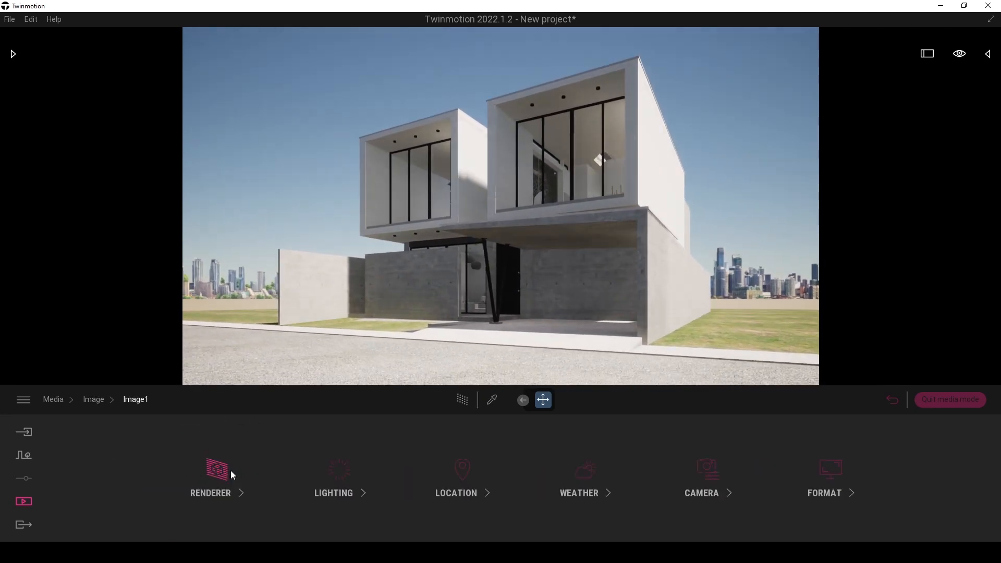
Step: Turn on the image's skydome lighting and load venice_dawn_1_4k.hdr as the sky
left_click(342, 481)
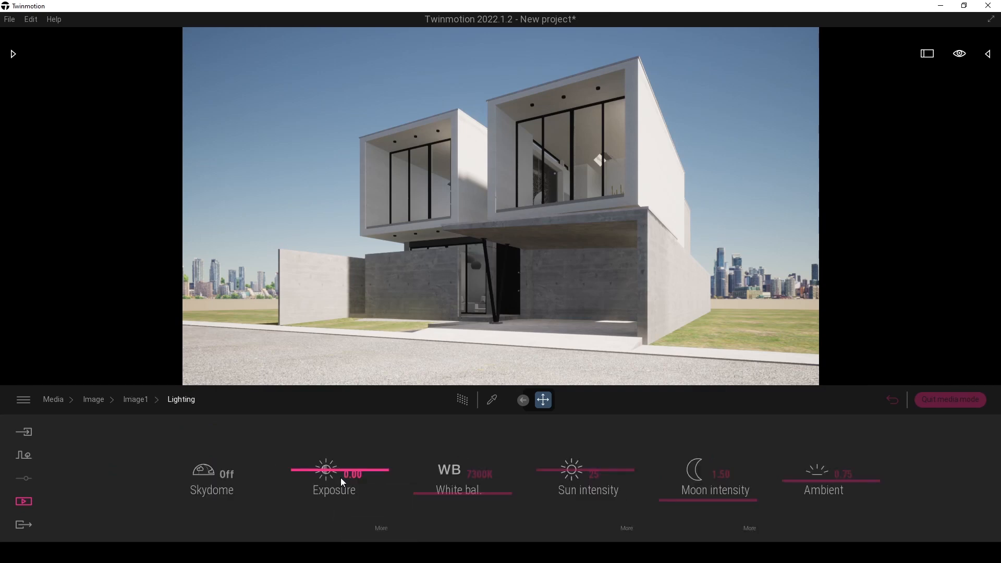
left_click(205, 480)
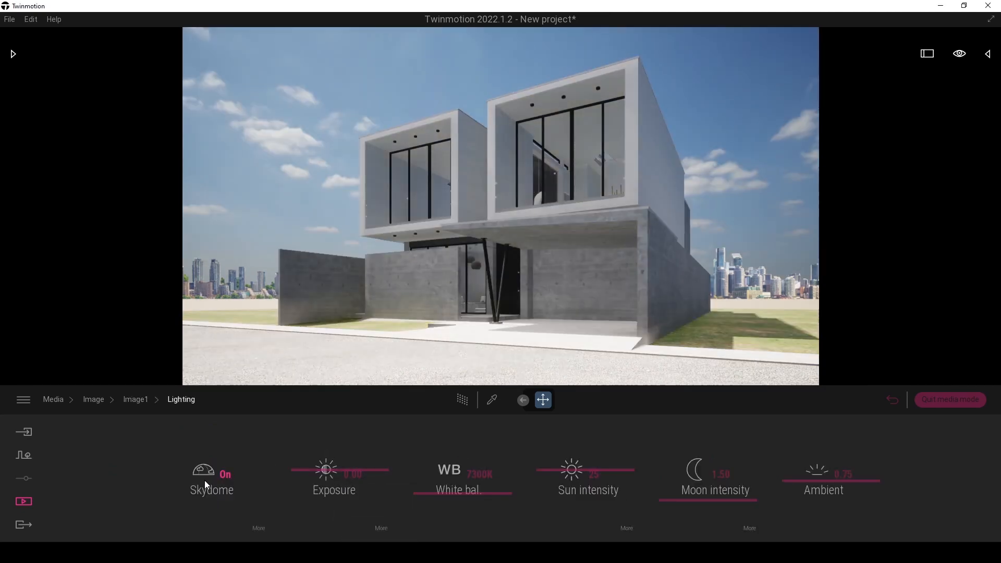
left_click(258, 529)
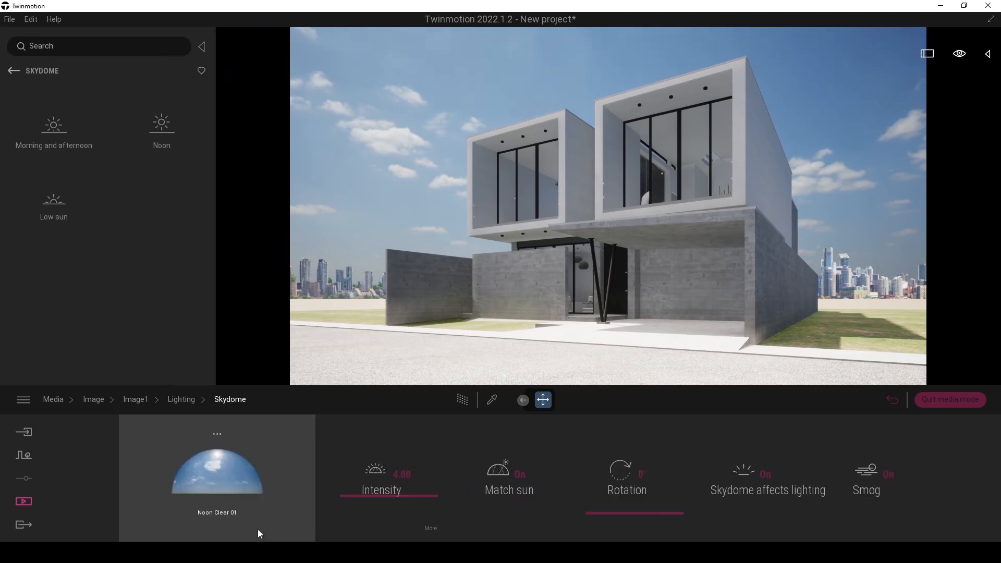
left_click(218, 434)
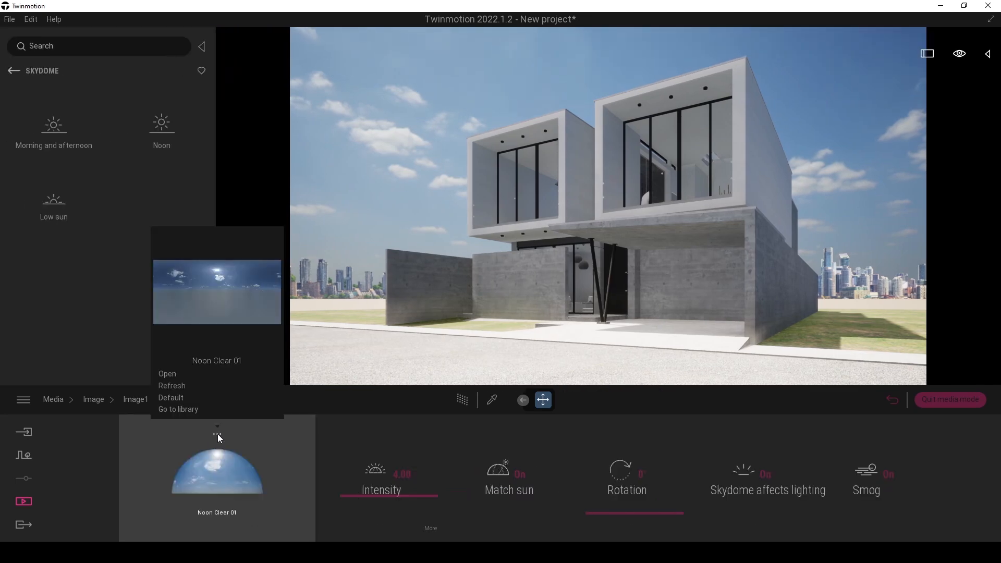
left_click(179, 375)
Step: Try rotating the skydome and toggling whether it affects the lighting
left_click_drag(587, 524, 608, 520)
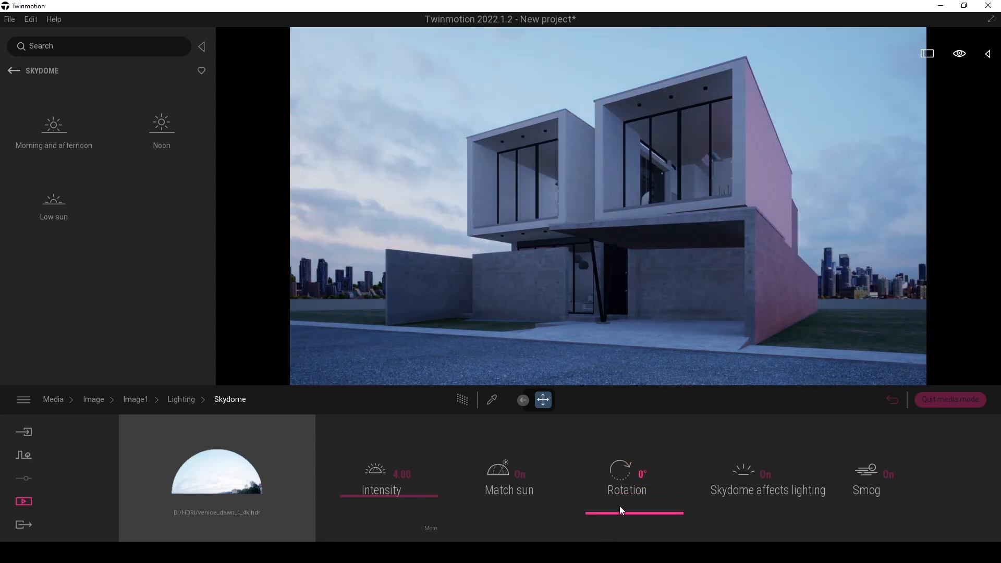
left_click(759, 474)
left_click(761, 474)
left_click(175, 401)
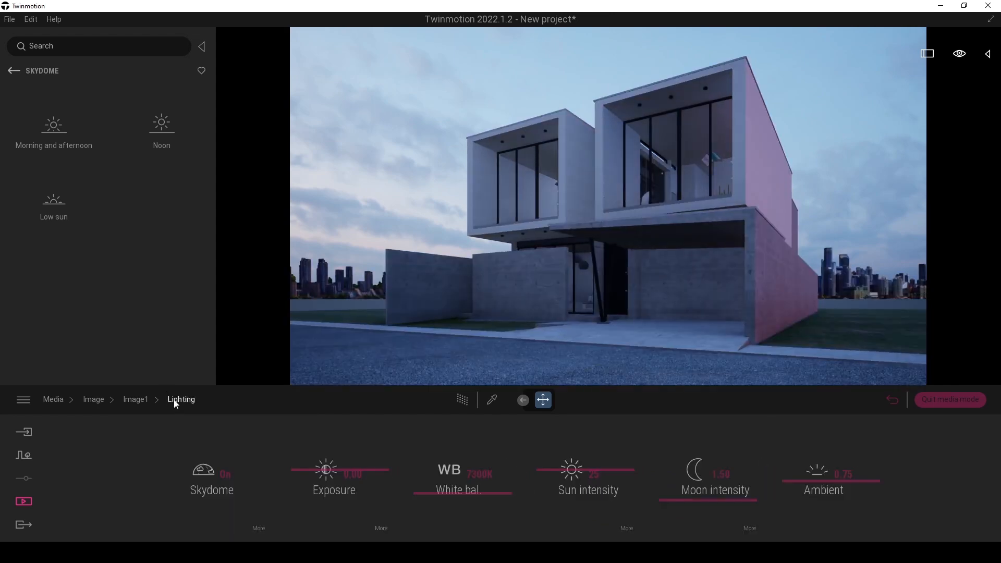
Step: Set the skydome's intensity to 4.76 and its ambient value to 0.63
left_click(258, 529)
left_click_drag(371, 495, 373, 494)
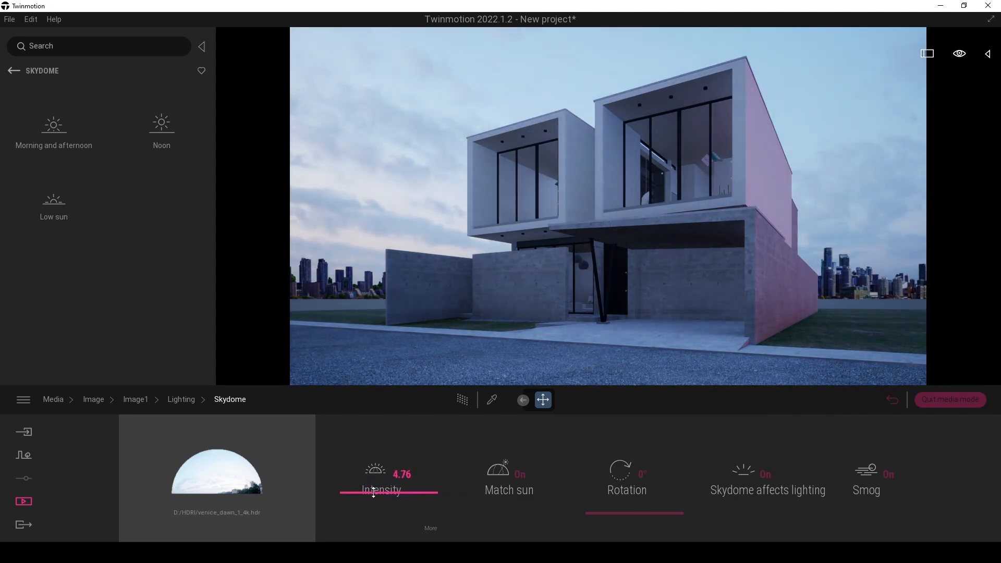
left_click(427, 528)
mouse_move(490, 476)
left_mouse_down()
mouse_move(487, 456)
mouse_move(493, 486)
left_mouse_up()
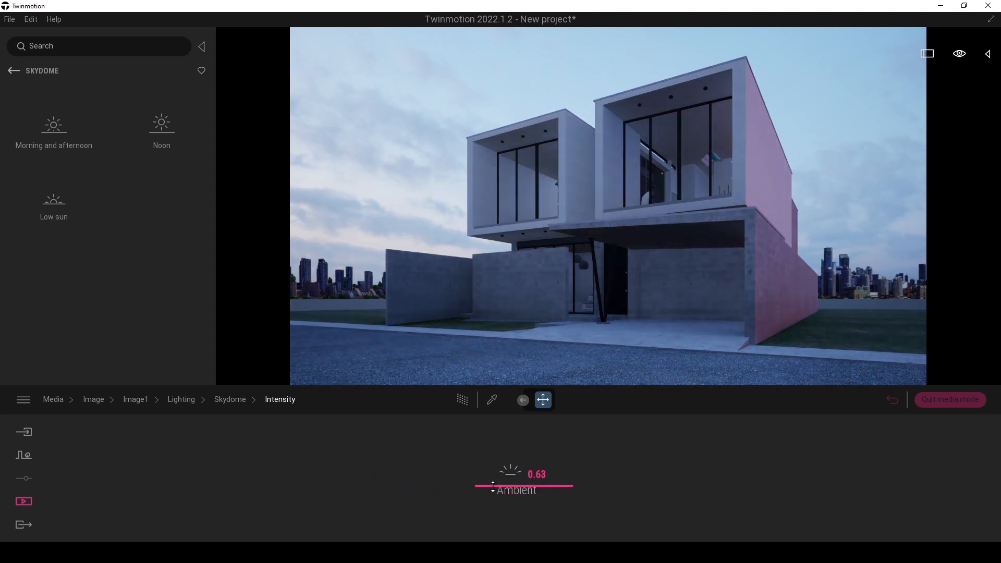
left_click(138, 402)
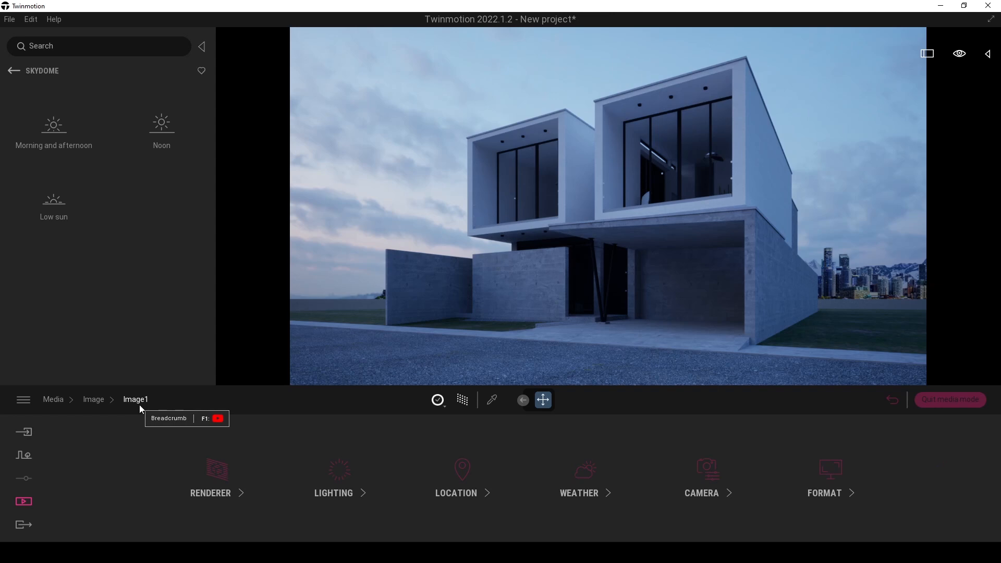
Step: Apply the Quixel Megascans Fine Road asphalt surface with lane markings to the road in front of the villa
left_click(18, 72)
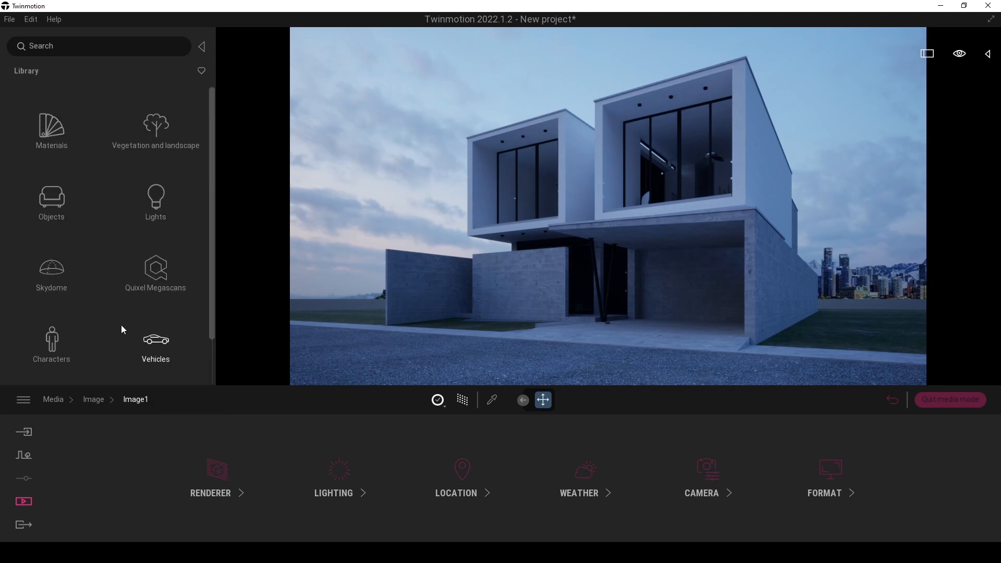
left_click(156, 271)
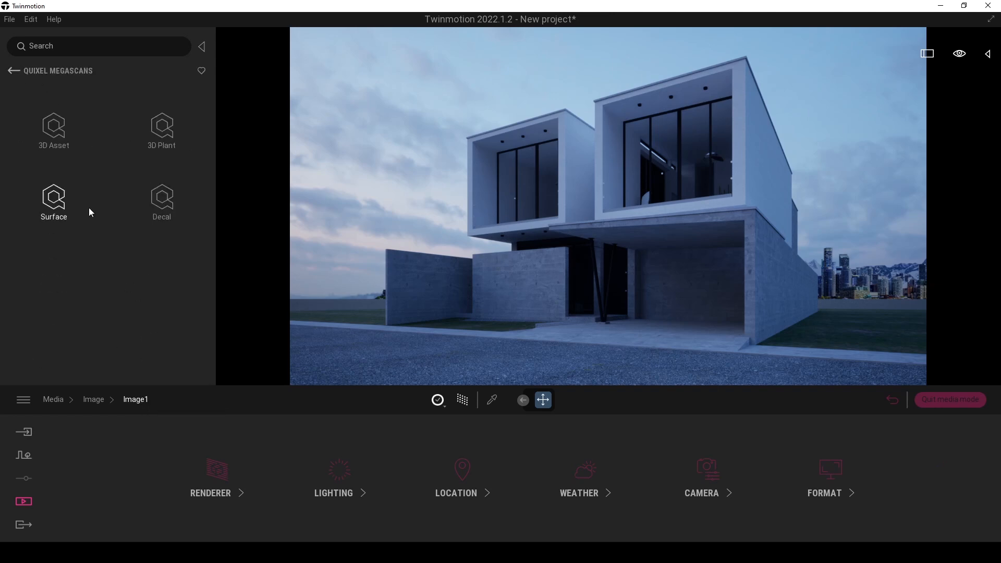
left_click(63, 218)
scroll(107, 234, "down", 3)
mouse_move(209, 217)
left_mouse_down()
mouse_move(210, 311)
mouse_move(216, 133)
mouse_move(212, 202)
left_mouse_up()
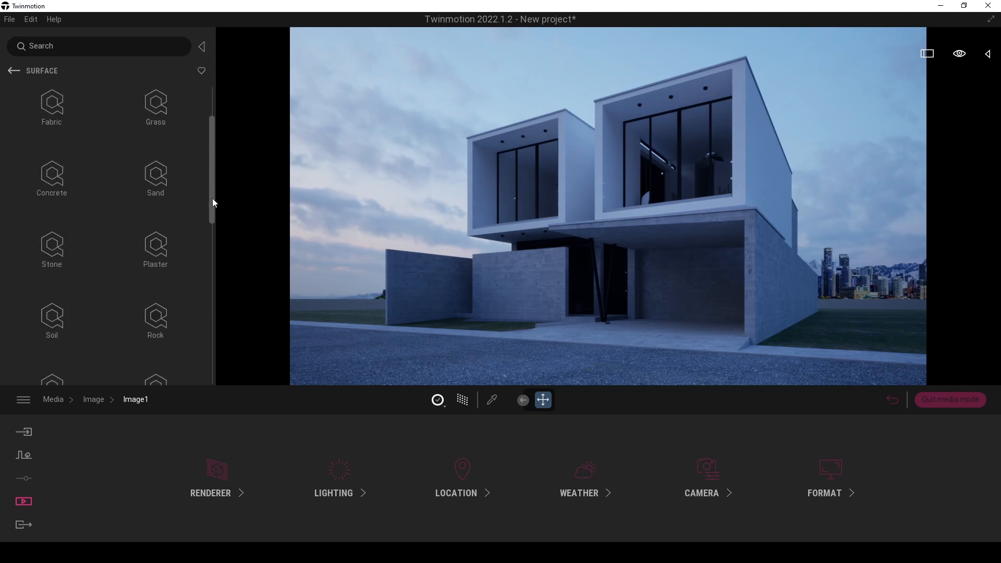
left_click(52, 286)
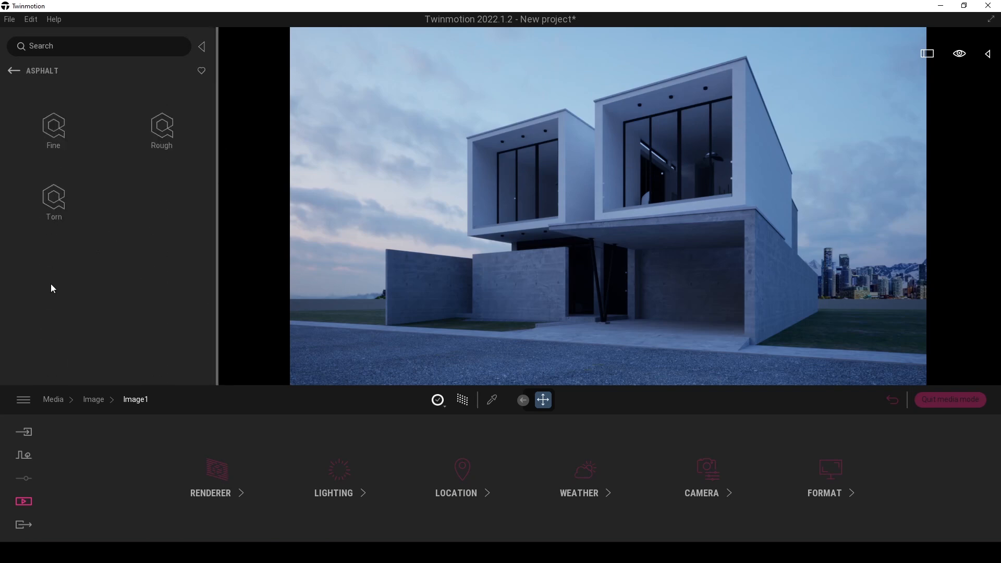
left_click(58, 148)
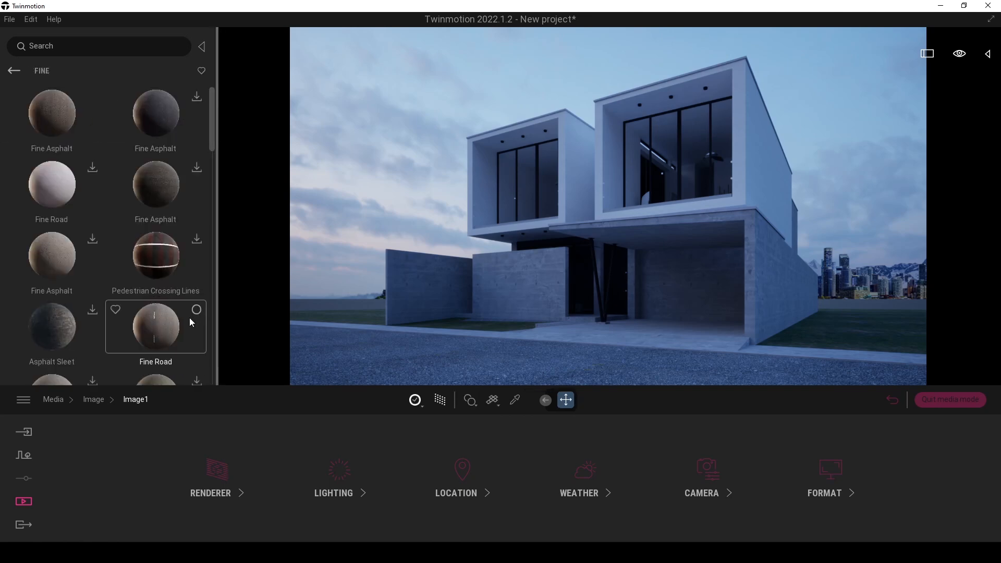
left_click_drag(189, 314, 360, 382)
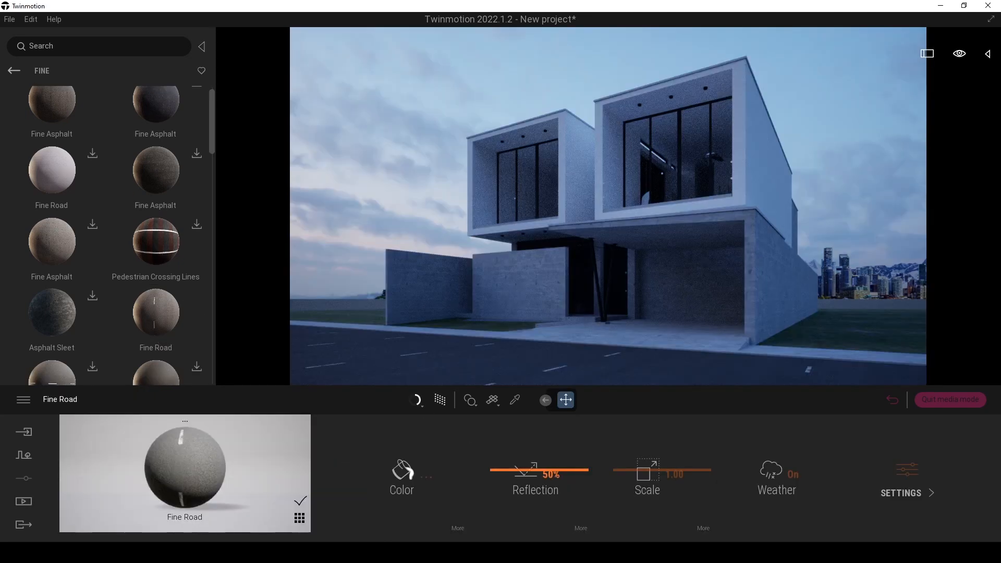
Step: Rotate the Fine Road texture so its markings run along the road, and shift it along X
left_click(703, 529)
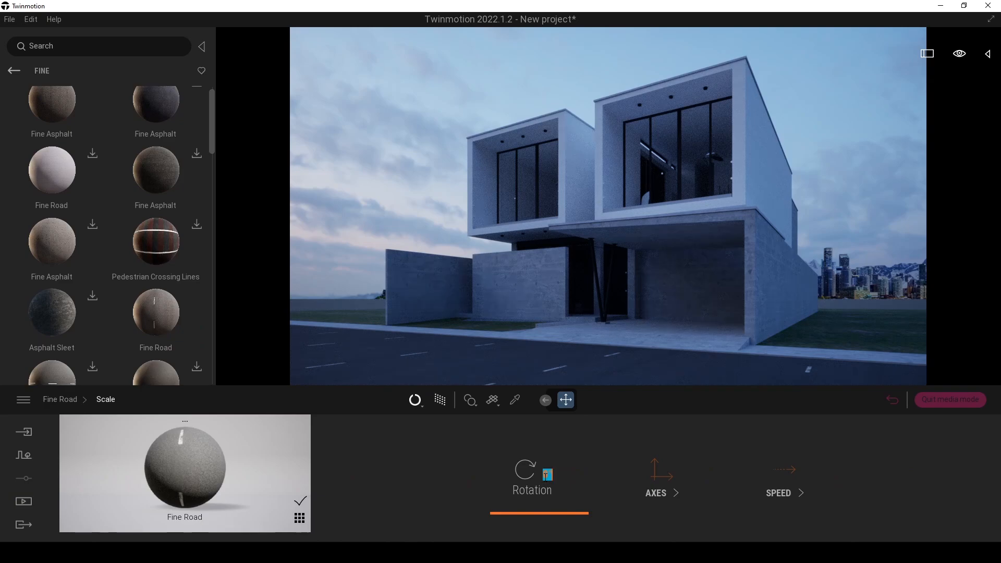
left_click_drag(544, 476, 553, 475)
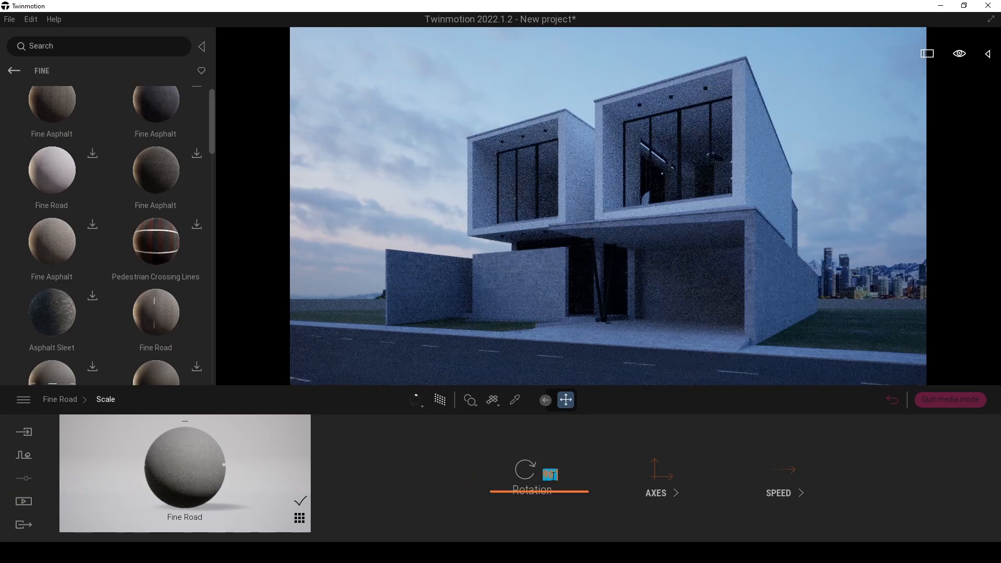
left_click(89, 399)
left_click_drag(627, 469, 634, 469)
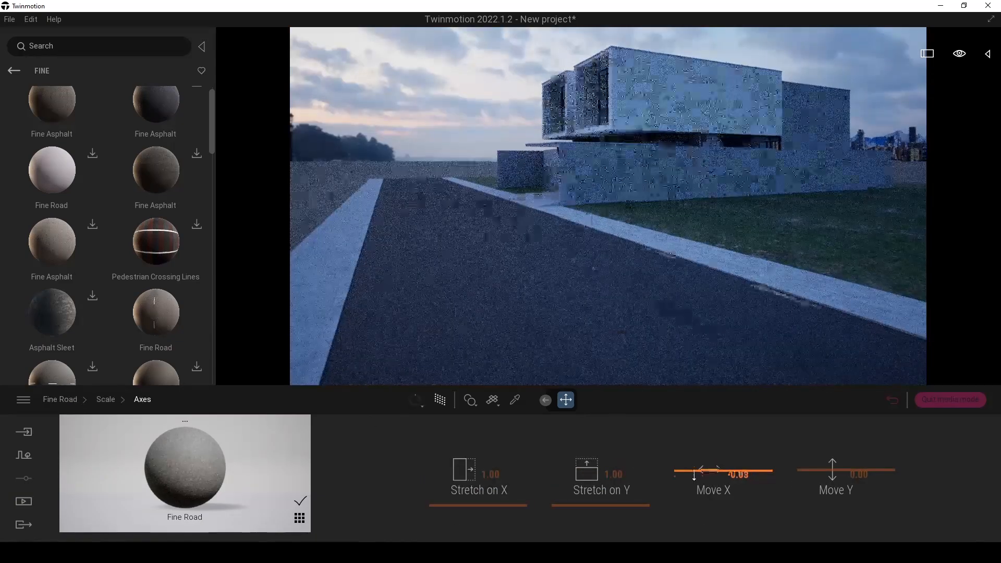
left_click_drag(704, 475, 698, 479)
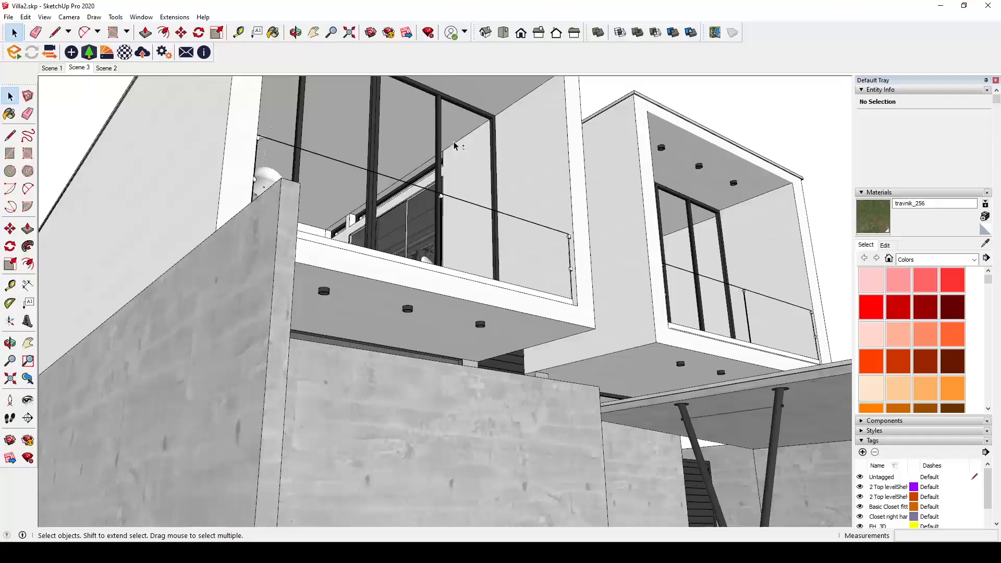
Step: Open the ceiling spotlight group under the balcony roof and paint its inner lamp face with Color C01
scroll(453, 146, "up", 12)
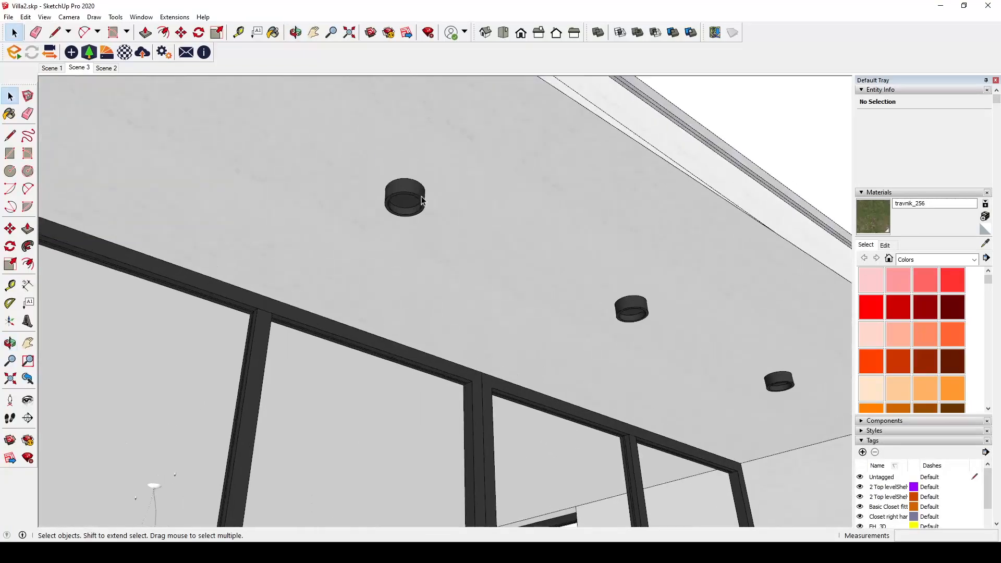
double_click(409, 200)
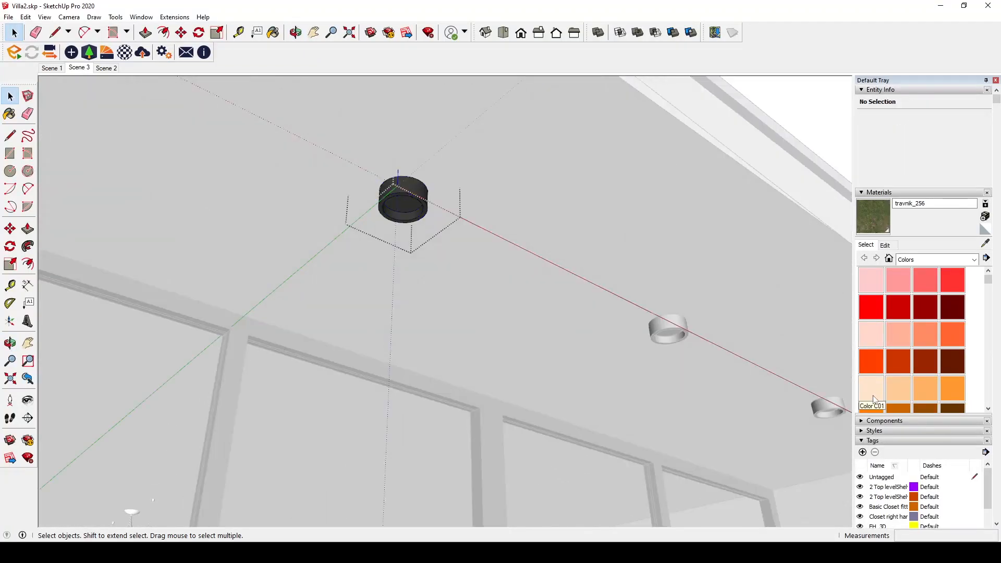
left_click(872, 390)
left_click(403, 205)
key("space")
left_click(750, 156)
Step: Copy the recessed ceiling spotlight along the balcony ceiling as an array of two evenly spaced copies (*2)
scroll(626, 306, "up", 1)
left_click(409, 293)
key("m")
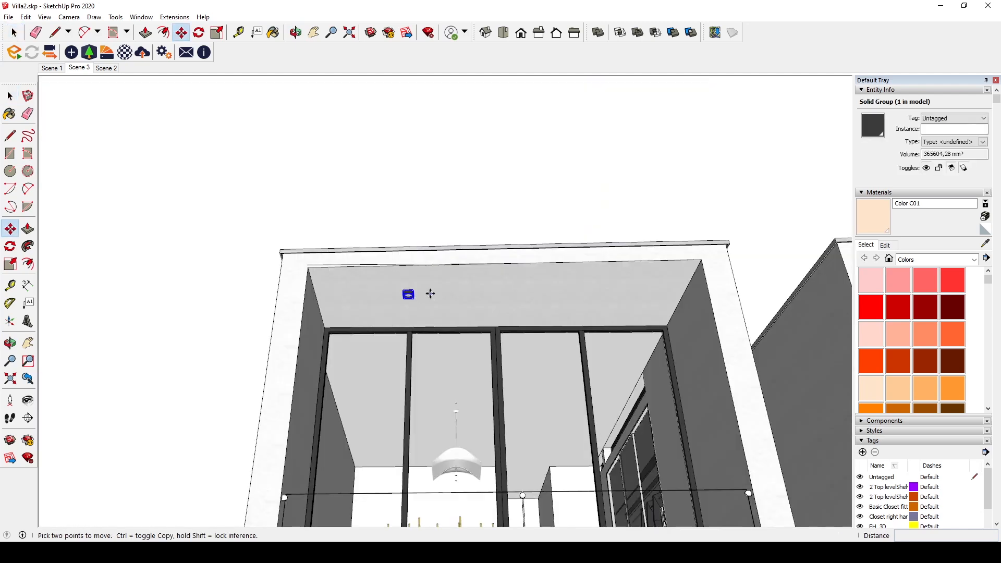
left_click(431, 293)
key("ctrl")
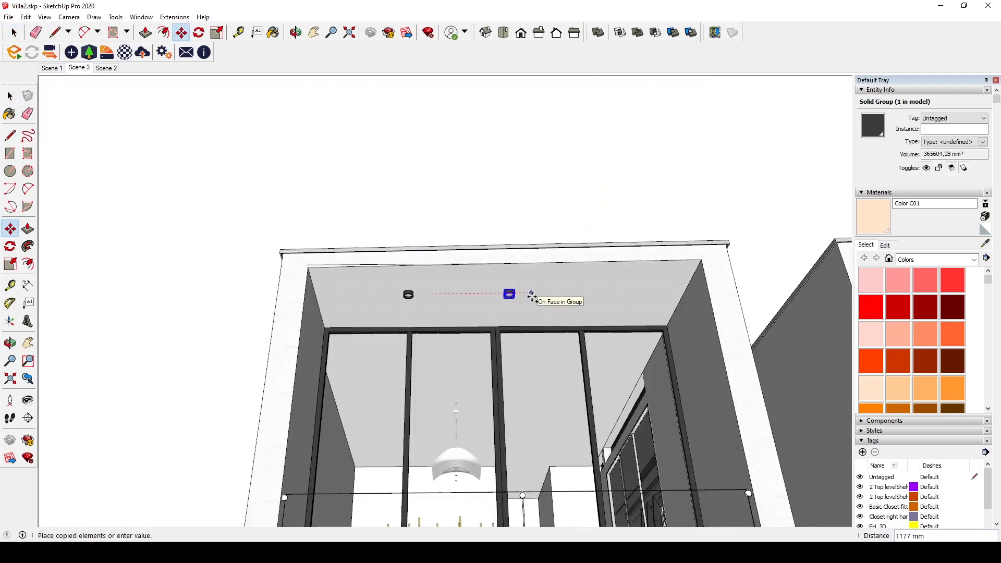
left_click(526, 297)
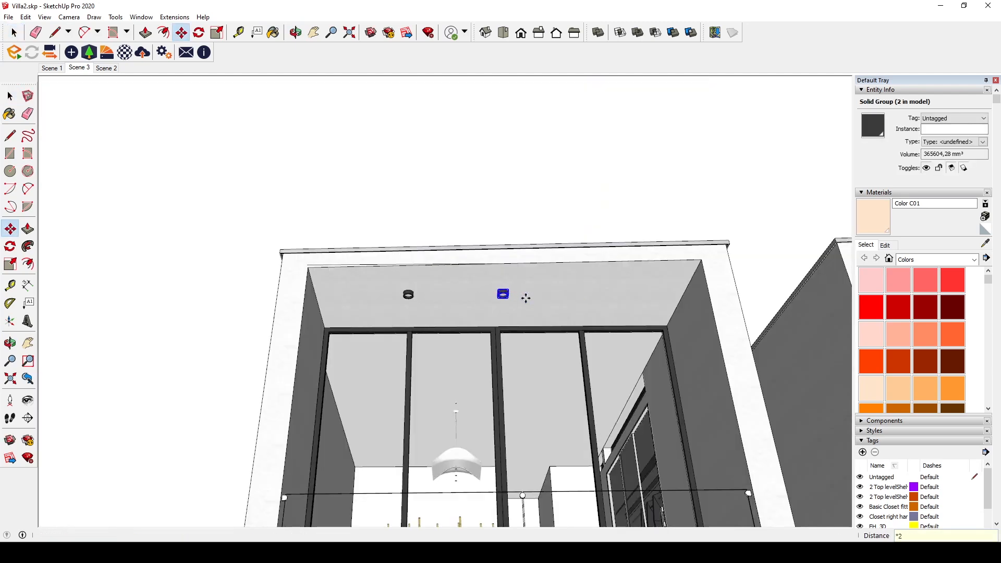
key("space")
Step: Switch to Twinmotion and place a Neon 02 light inside the balcony's ceiling spotlight
scroll(532, 257, "down", 5)
middle_click_drag(533, 257, 459, 336)
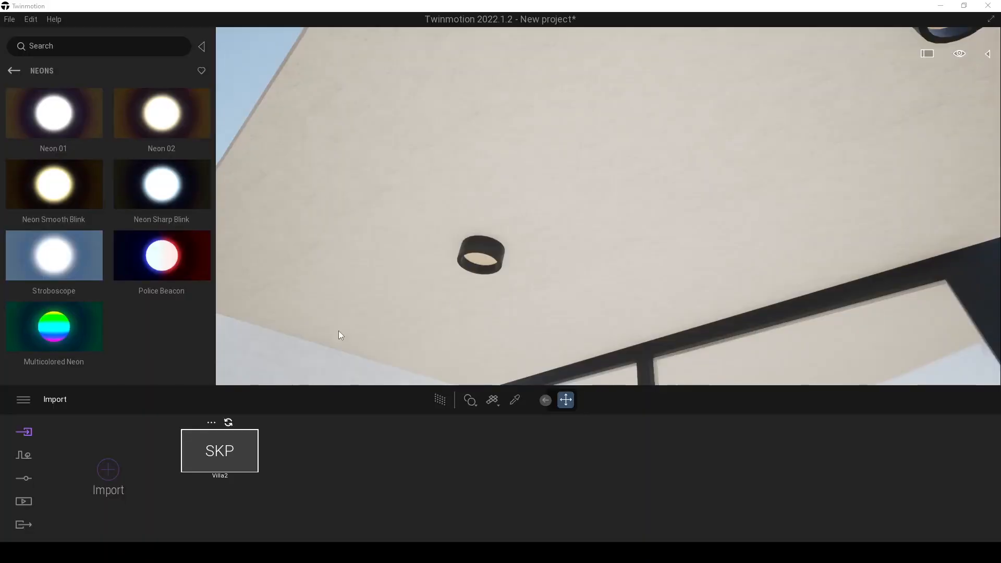
left_click_drag(155, 111, 486, 267)
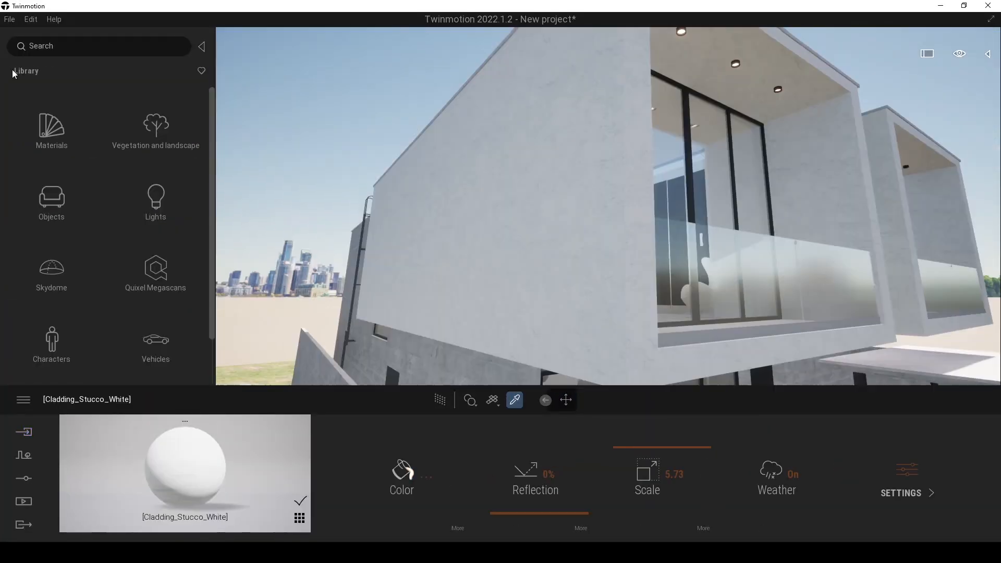
Step: Apply a Quixel Megascans Stucco Facade surface from the fresh plaster category to the villa's white upper-floor walls
left_click(160, 276)
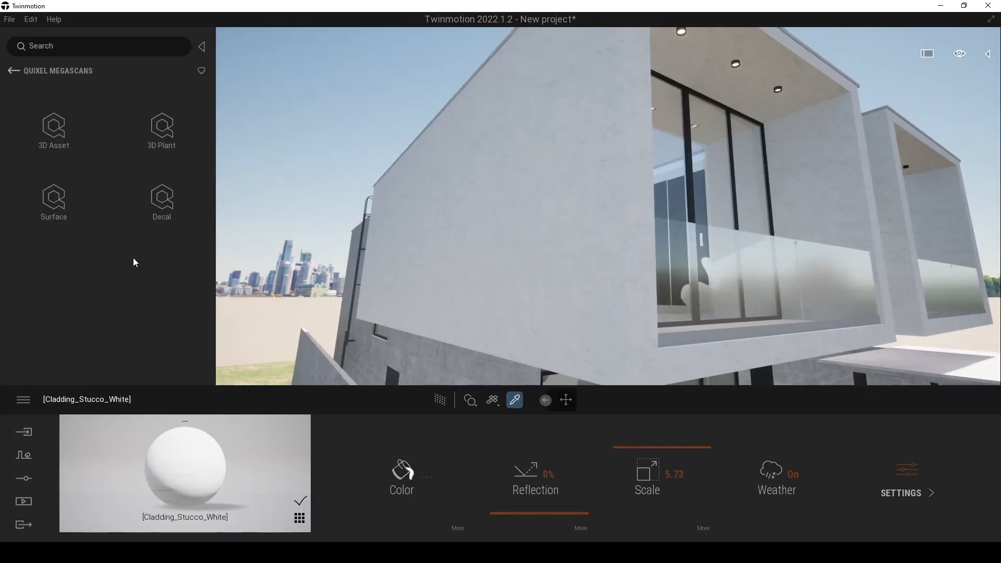
left_click(45, 215)
left_click(151, 346)
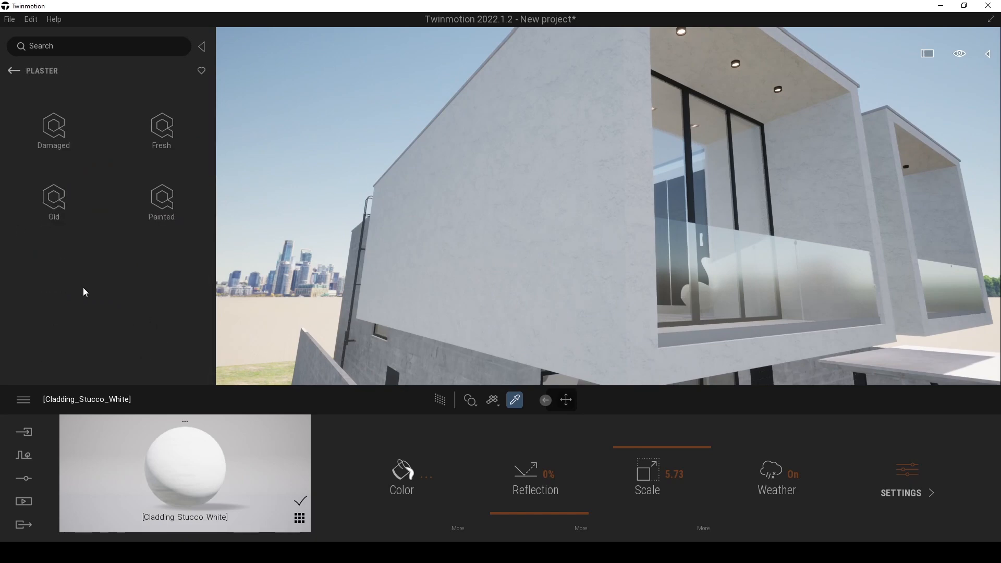
left_click(151, 147)
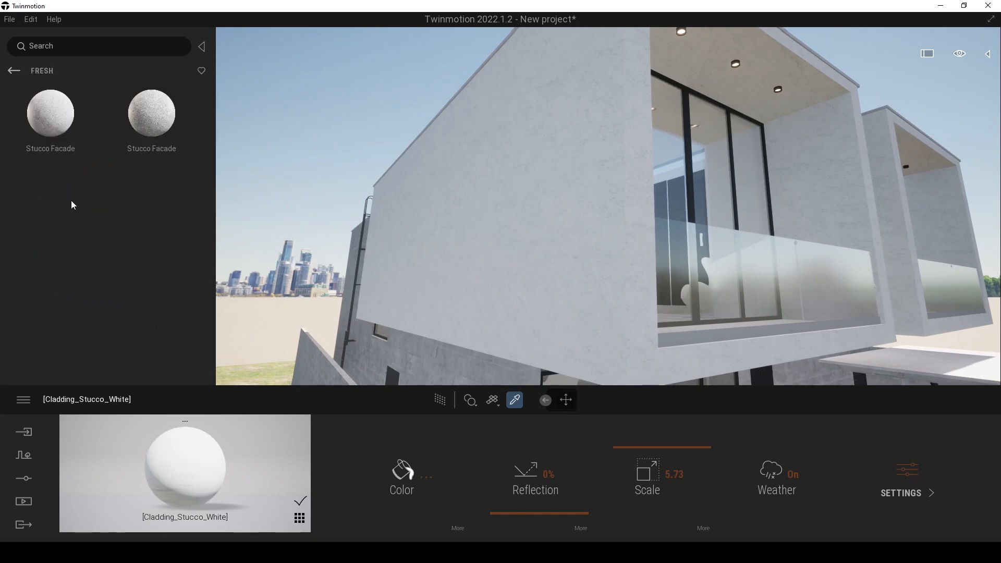
left_click_drag(71, 201, 574, 227)
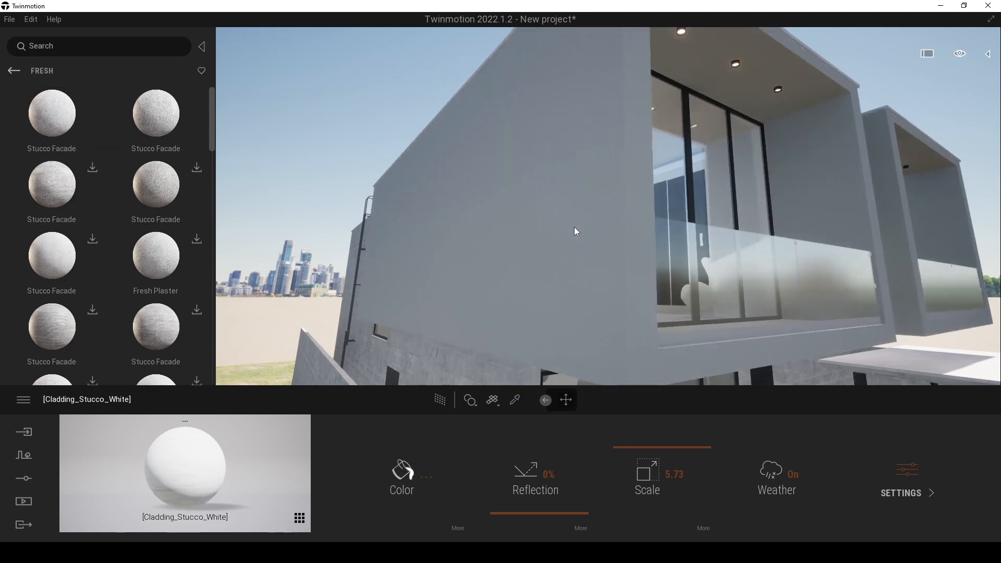
Step: Pick a colour for the Stucco Facade material on the upper walls and set its grunge to 6%
right_click_drag(564, 228, 489, 230)
key("w")
key("s")
key("d")
key("w")
key("a")
left_click(414, 491)
left_click(554, 378)
left_click(457, 528)
left_click_drag(740, 514, 746, 504)
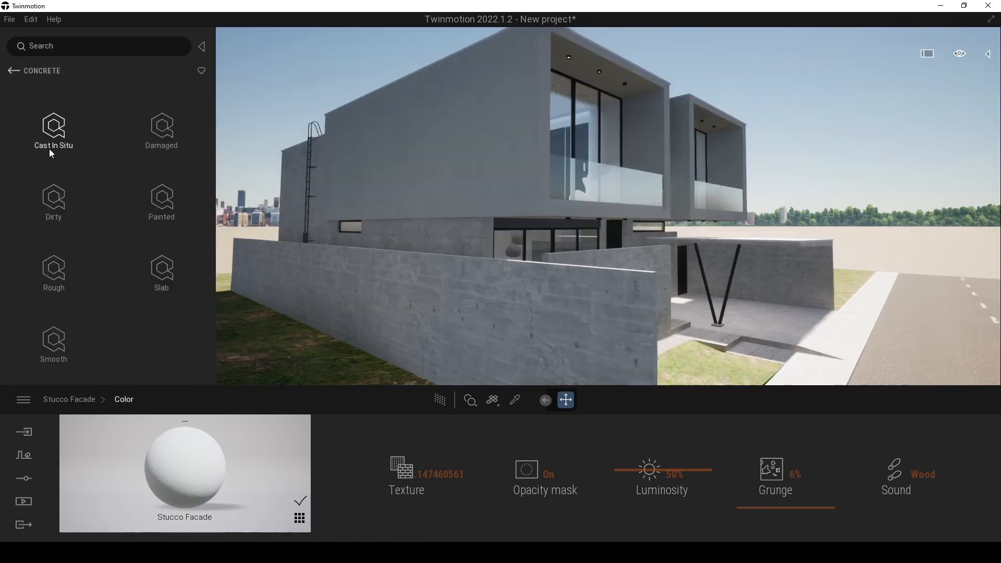
Step: Apply the Quixel Cast In Situ Concrete surface to the villa's concrete boundary walls and adjust the texture scale
left_click(49, 148)
left_click_drag(156, 305, 431, 320)
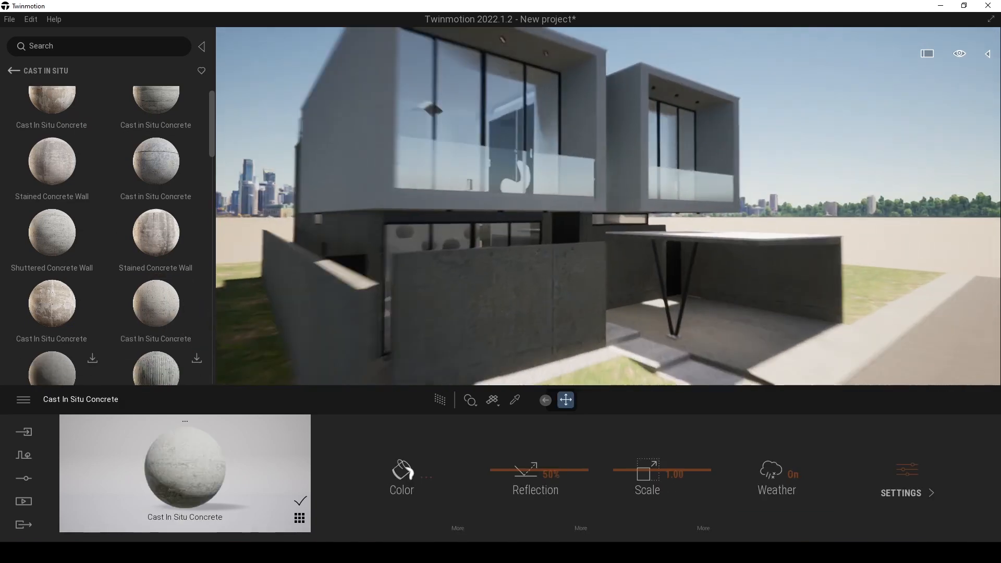
key("w")
left_click_drag(638, 477, 626, 475)
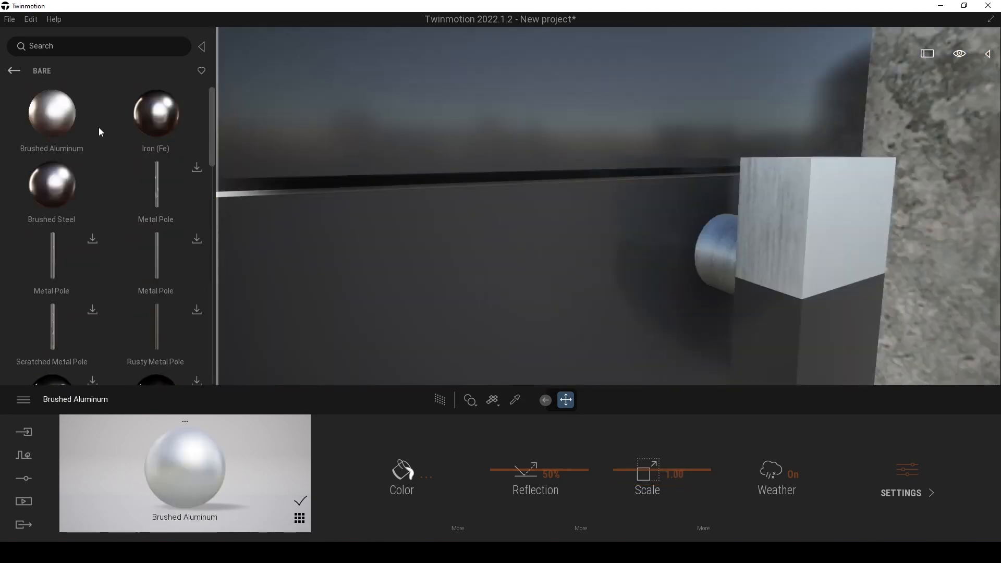
Step: Try Brushed Aluminum on the square metal fitting beside the concrete wall, and apply Iron (Fe) to it instead
mouse_move(98, 130)
left_mouse_down()
mouse_move(563, 248)
mouse_move(811, 263)
left_mouse_up()
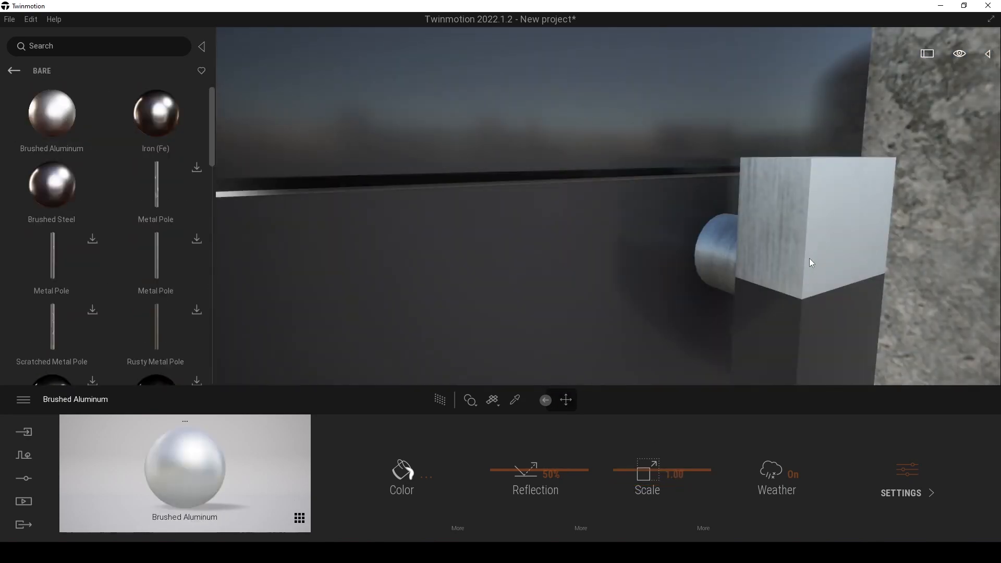
left_click_drag(157, 112, 828, 241)
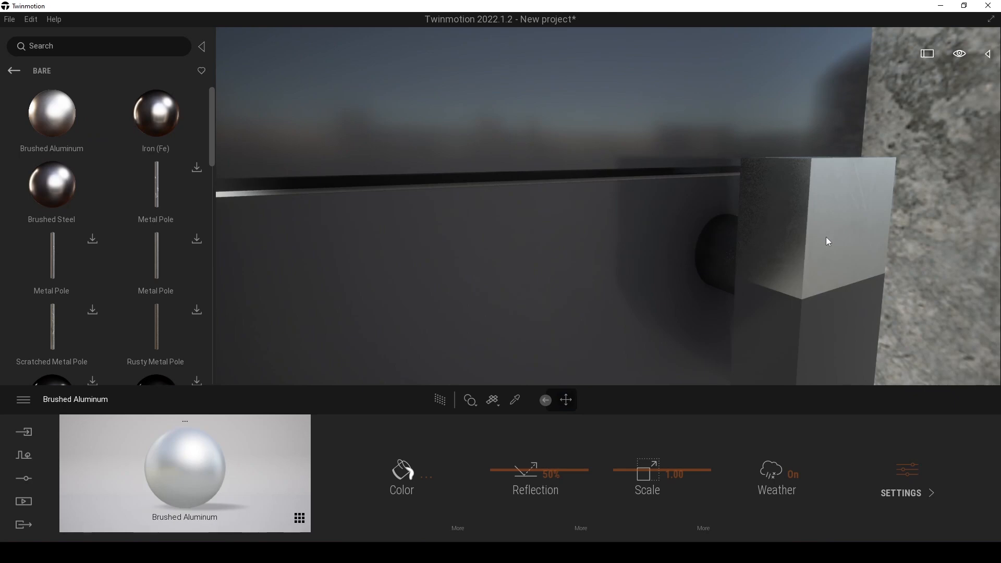
scroll(730, 208, "down", 5)
right_click_drag(699, 210, 657, 209)
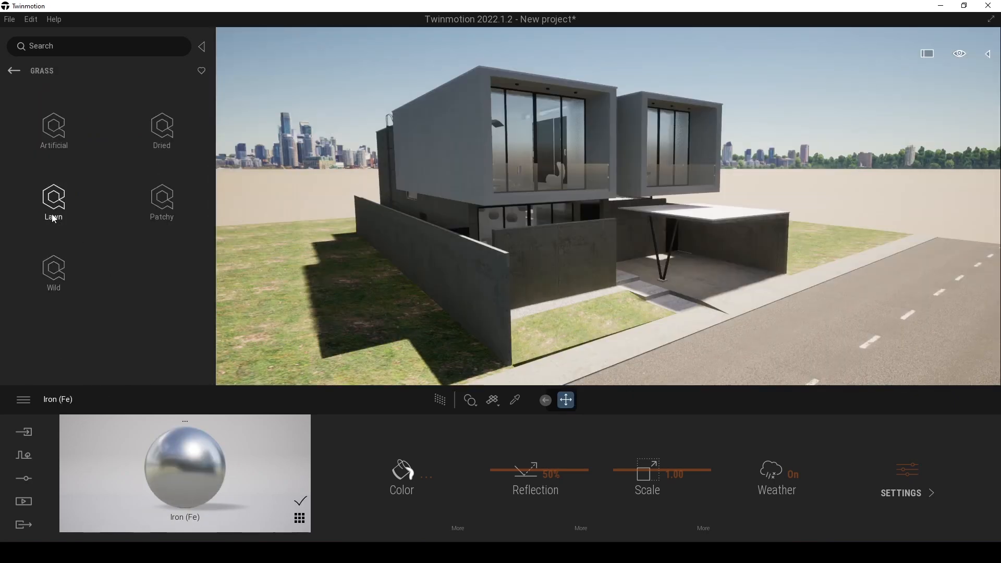
Step: Download the Cut Grass, Grass Lawn and Lawn Grass surfaces from the lawn category and apply Lawn Grass to the ground around the villa
left_click(51, 206)
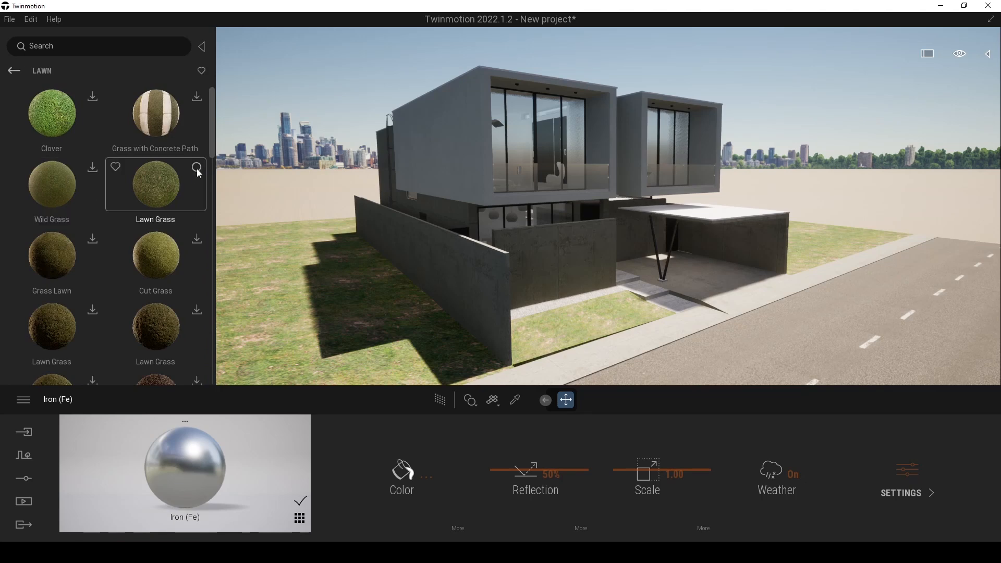
left_click(197, 239)
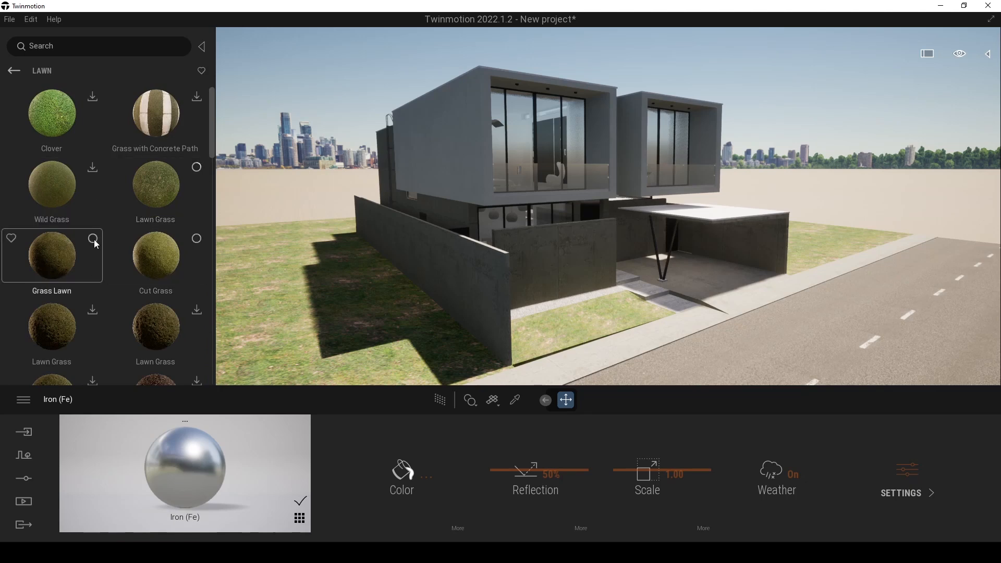
left_click(93, 240)
left_click(196, 311)
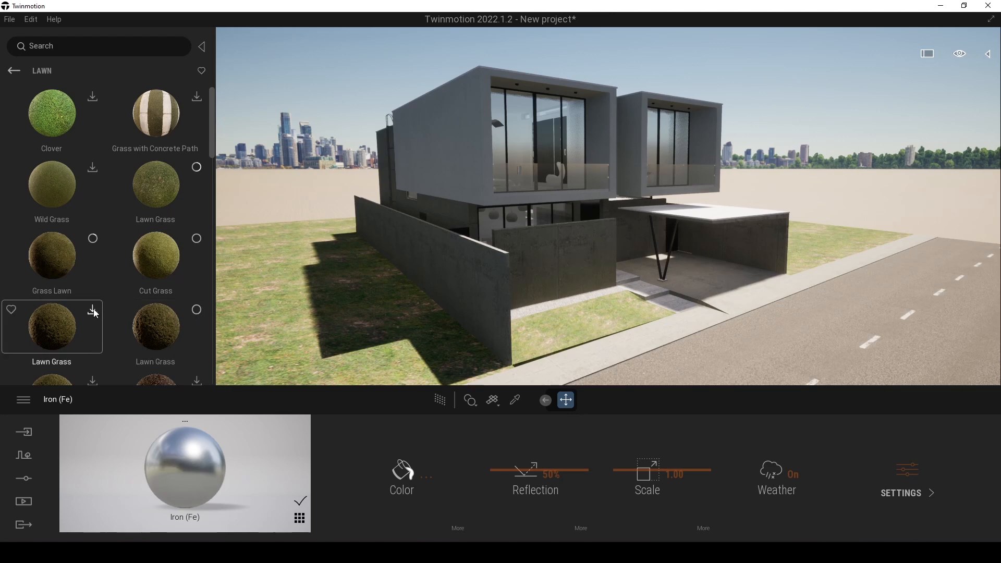
left_click_drag(142, 274, 296, 228)
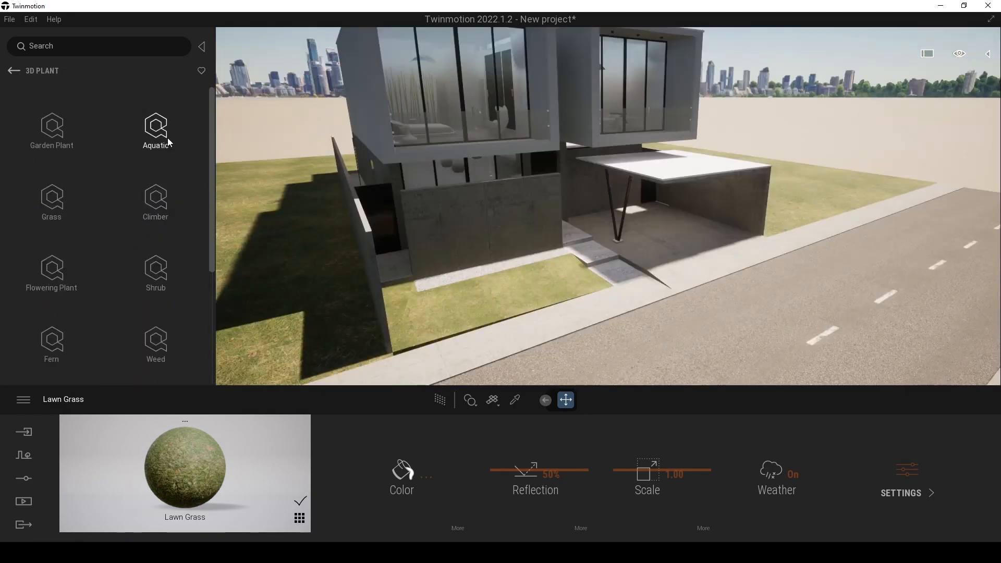
Step: Browse the Quixel 3D garden plants and place a row of Cast-Iron plants along the gravel strip at the front wall
left_click(61, 144)
left_click(60, 142)
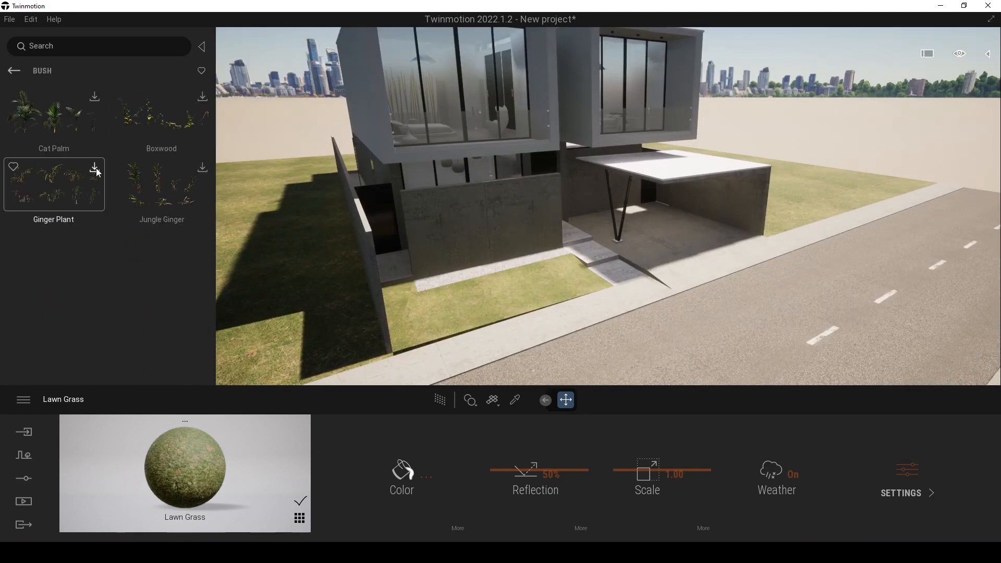
left_click(54, 114)
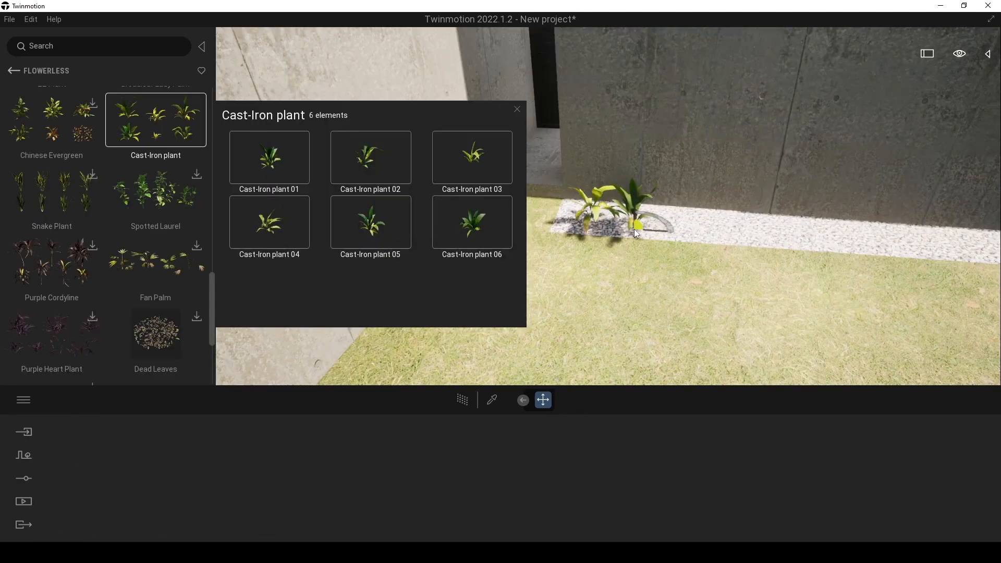
left_click(691, 228)
left_click(757, 232)
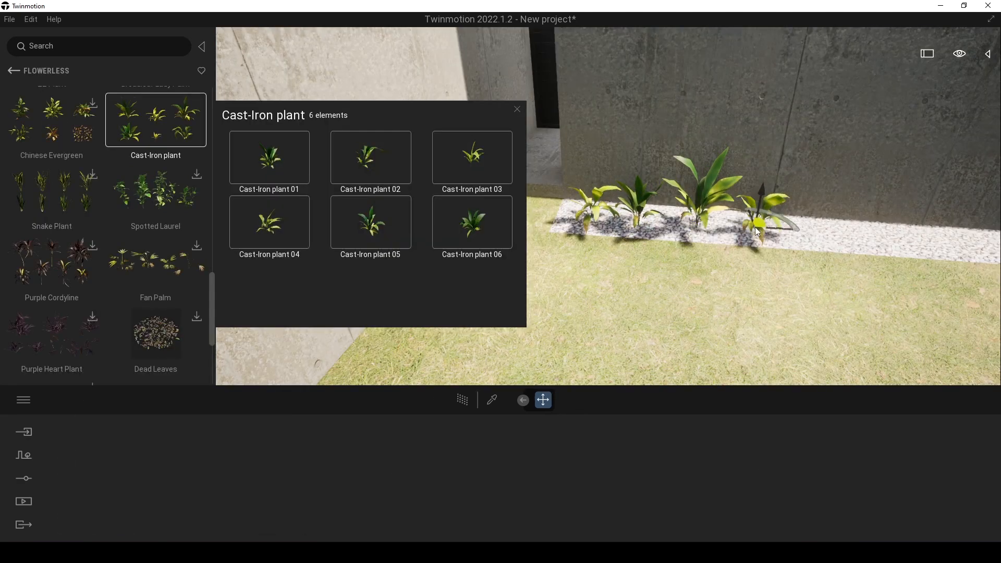
left_click(813, 233)
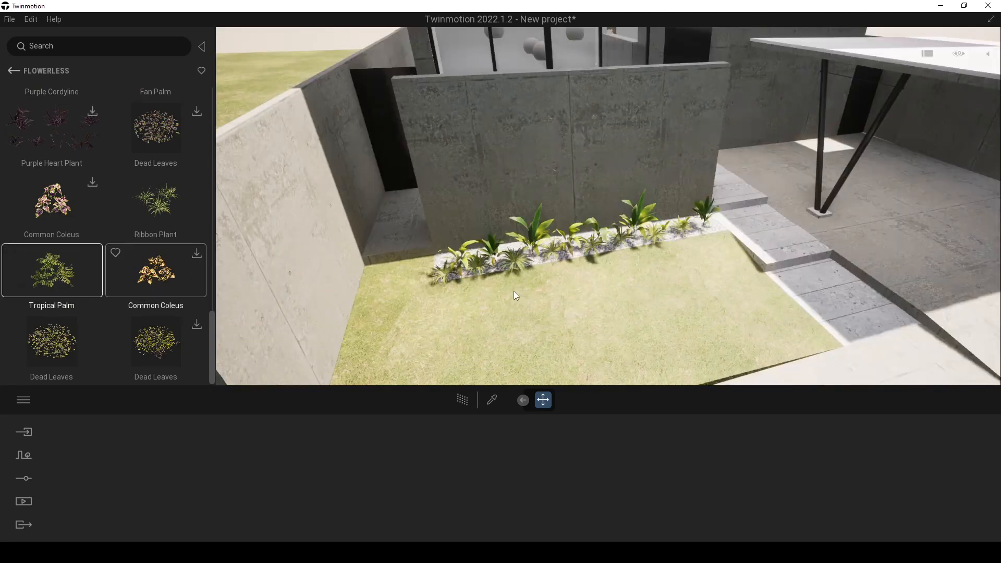
Step: Place a Tropical Palm at the corner end of the planting strip and set its size to 39%
left_click(477, 263)
left_click_drag(481, 267, 455, 270)
left_click(455, 270)
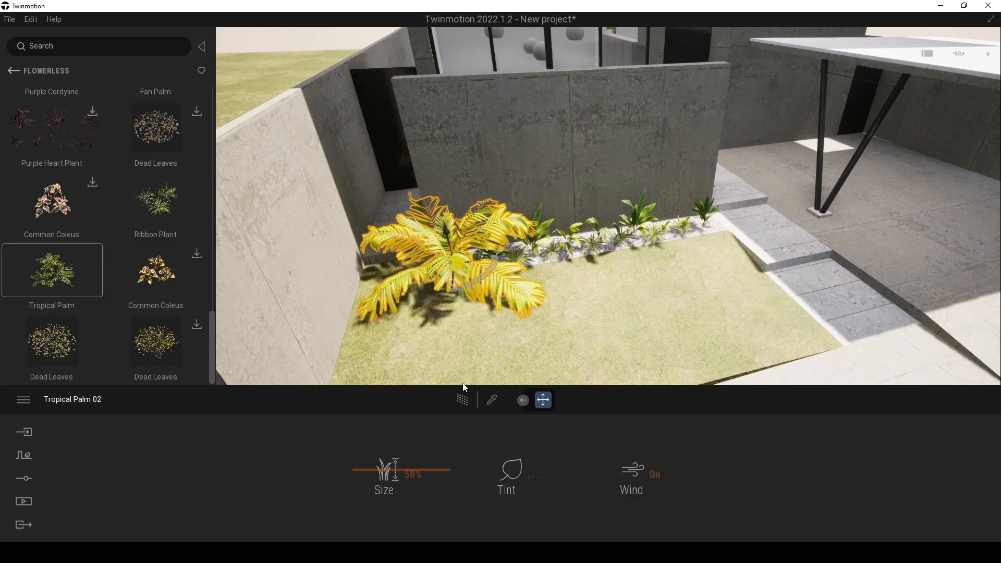
left_click_drag(391, 473, 384, 472)
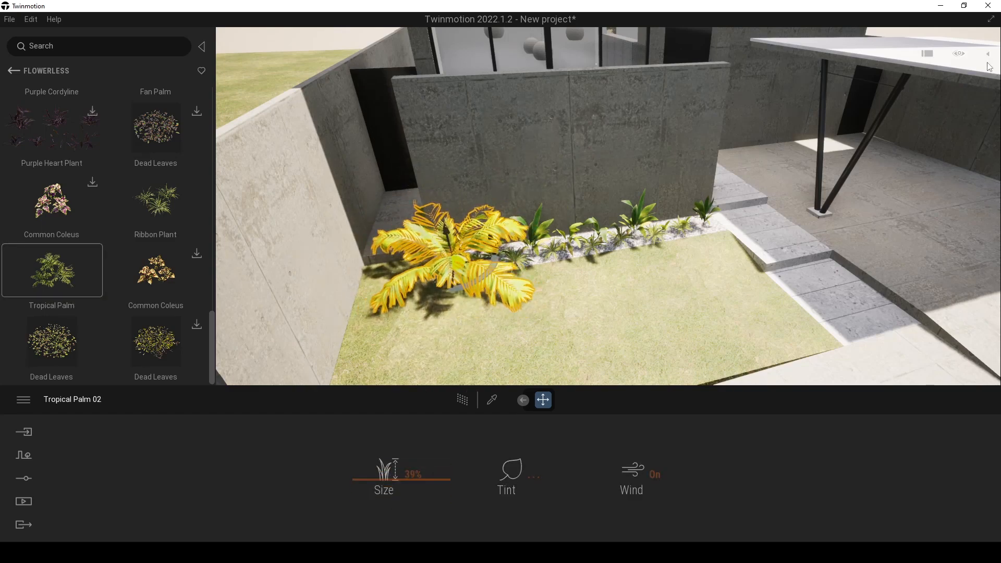
Step: Select all Cast-Iron and Ribbon plants in the scene graph and set their size to 85%
left_click(988, 54)
left_click(896, 319)
scroll(897, 217, "up", 3)
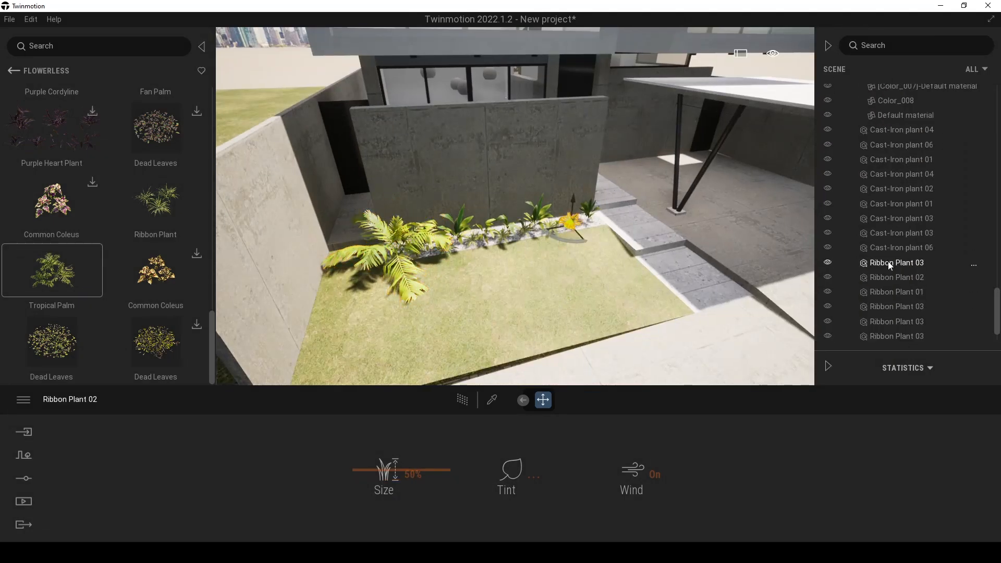
left_click(900, 134, "shift")
left_click_drag(401, 473, 412, 440)
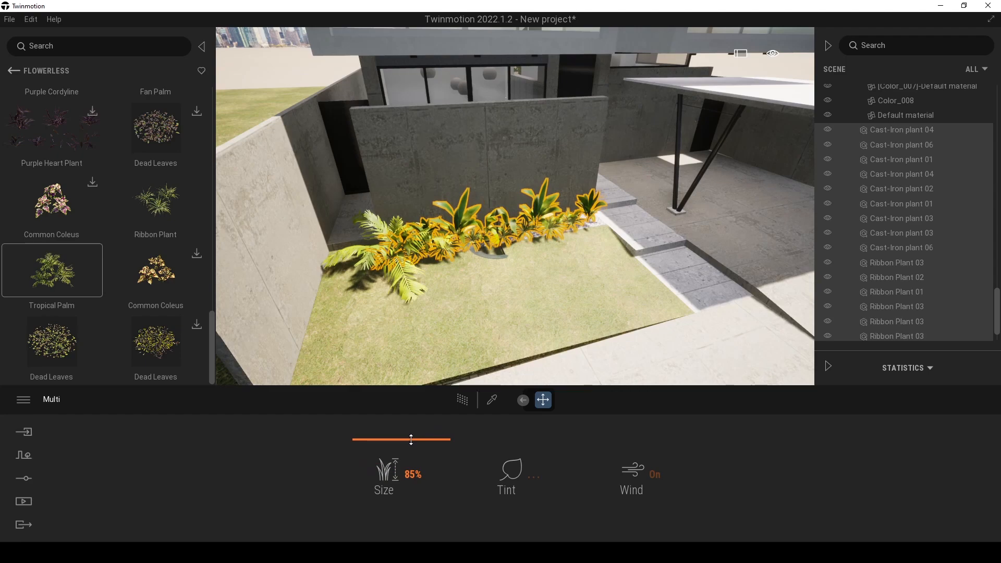
Step: Deselect the plants, return to the main asset library and open the Vegetation scatter tool
scroll(417, 209, "down", 5)
left_click(383, 113)
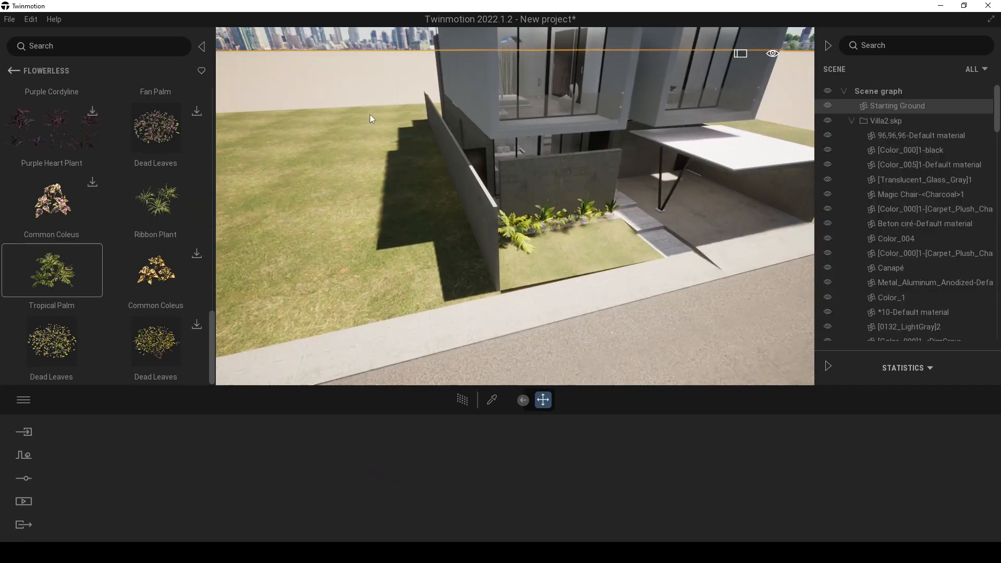
scroll(349, 78, "up", 3)
left_click(13, 71)
left_click(12, 70)
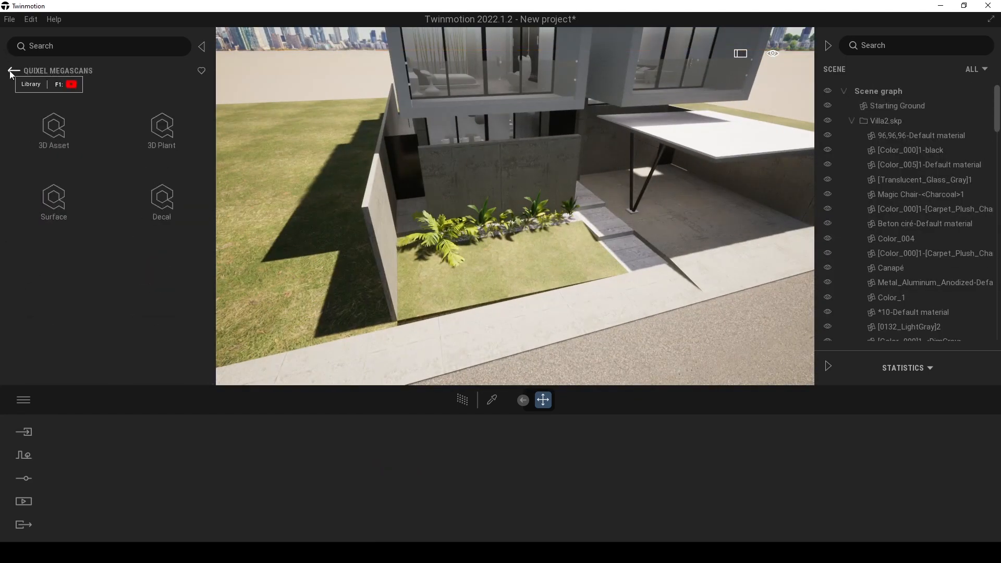
left_click(11, 72)
left_click(25, 456)
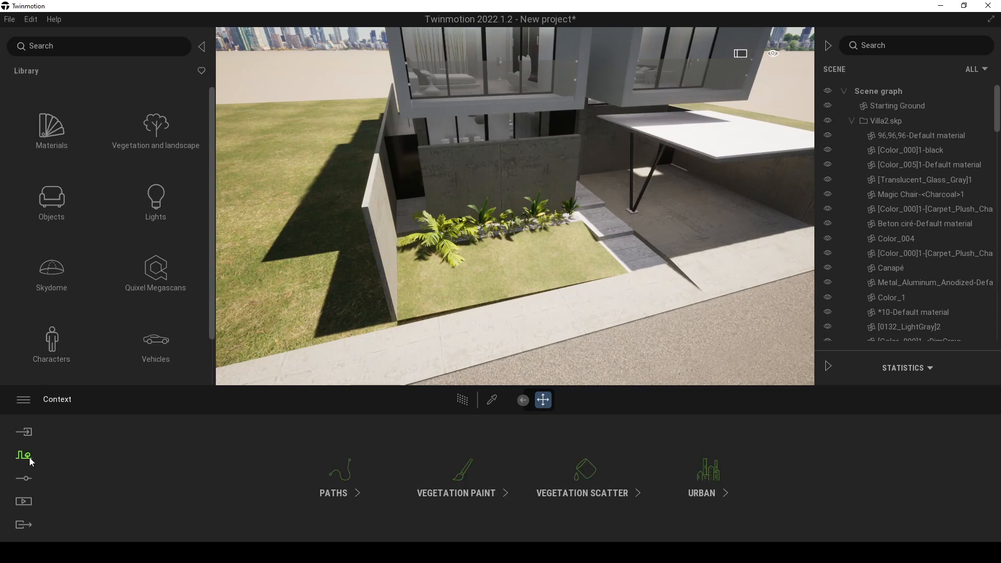
left_click(546, 487)
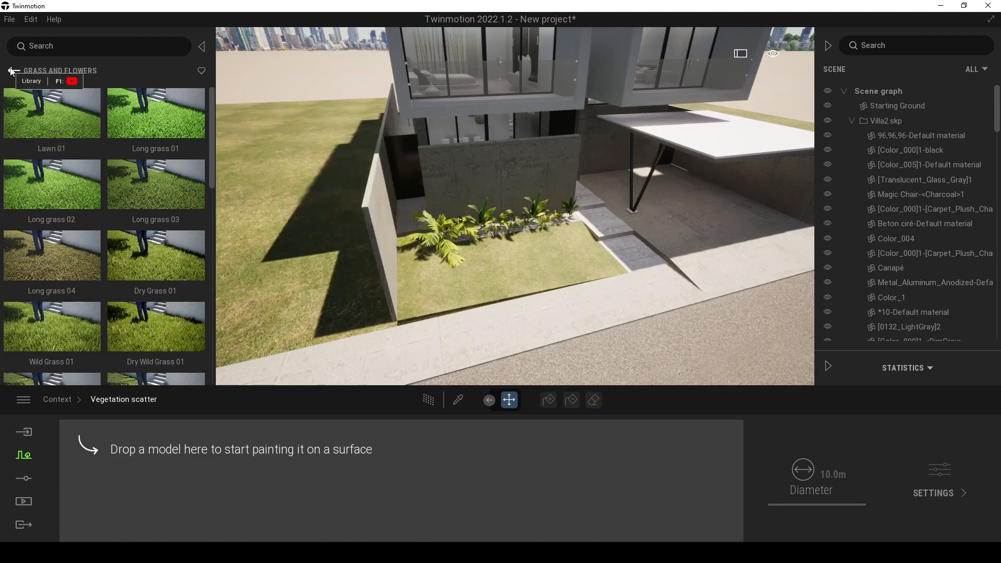
Step: Add Lawn 01 from the Grass and Flowers library to the vegetation scatter palette four times
left_click_drag(52, 112, 281, 523)
scroll(130, 224, "up", 1)
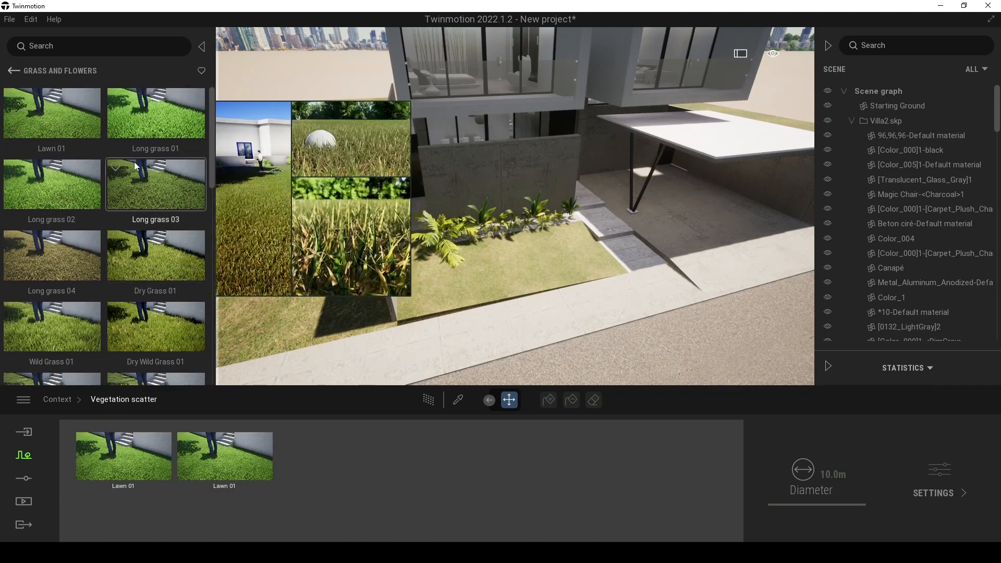
mouse_move(143, 145)
mouse_move(143, 145)
left_mouse_down()
mouse_move(333, 457)
mouse_move(412, 469)
left_mouse_up()
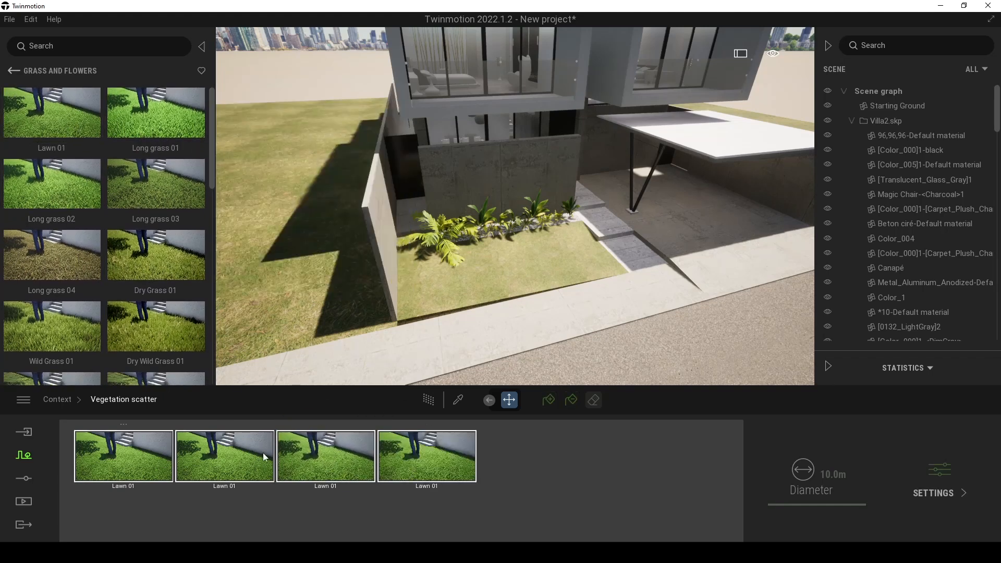
Step: Fill the small lawn in front of the planting strip with the scattered Lawn 01 grass
left_click(503, 268)
scroll(506, 285, "up", 5)
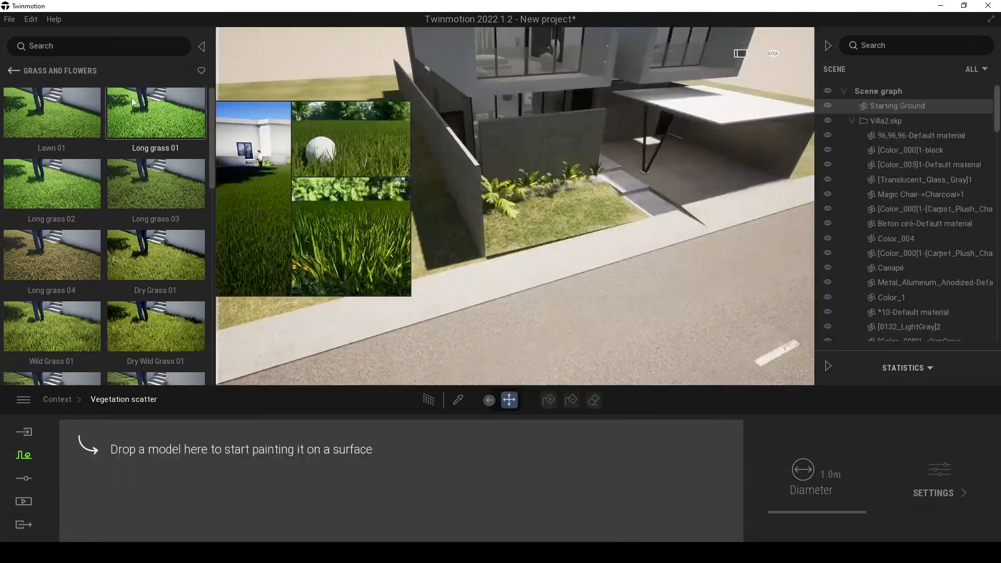
Step: Add Long grass 01 twice, Long grass 02, Dry Grass 01 and Long grass 03 to the scatter palette and fill the ground beside the wall
left_click_drag(133, 102, 208, 495)
scroll(157, 329, "down", 1)
left_click_drag(105, 264, 214, 457)
left_click_drag(156, 240, 330, 490)
mouse_move(158, 117)
scroll(162, 129, "up", 1)
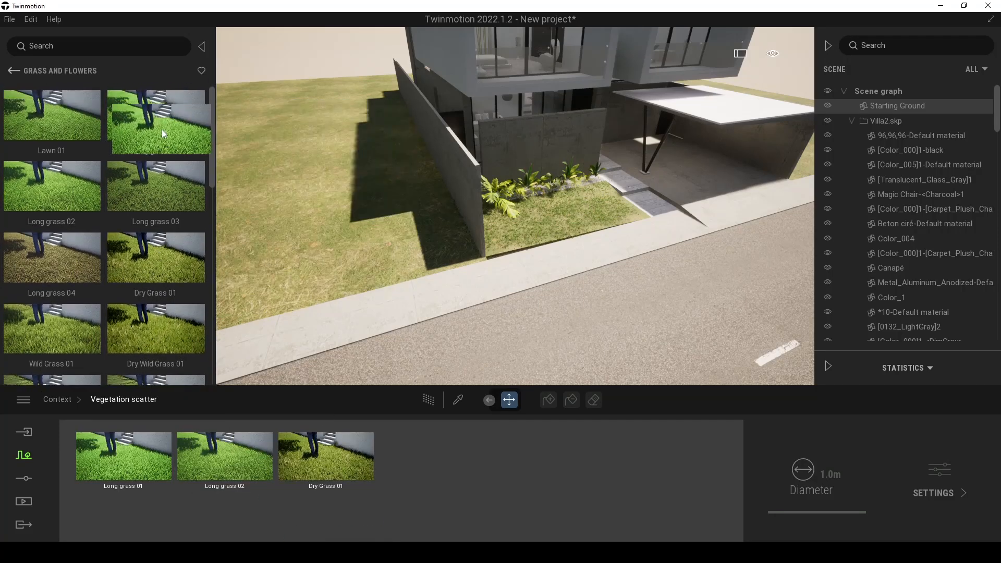
left_click_drag(161, 129, 427, 456)
left_click_drag(156, 186, 527, 456)
left_click(548, 399)
left_click(301, 231)
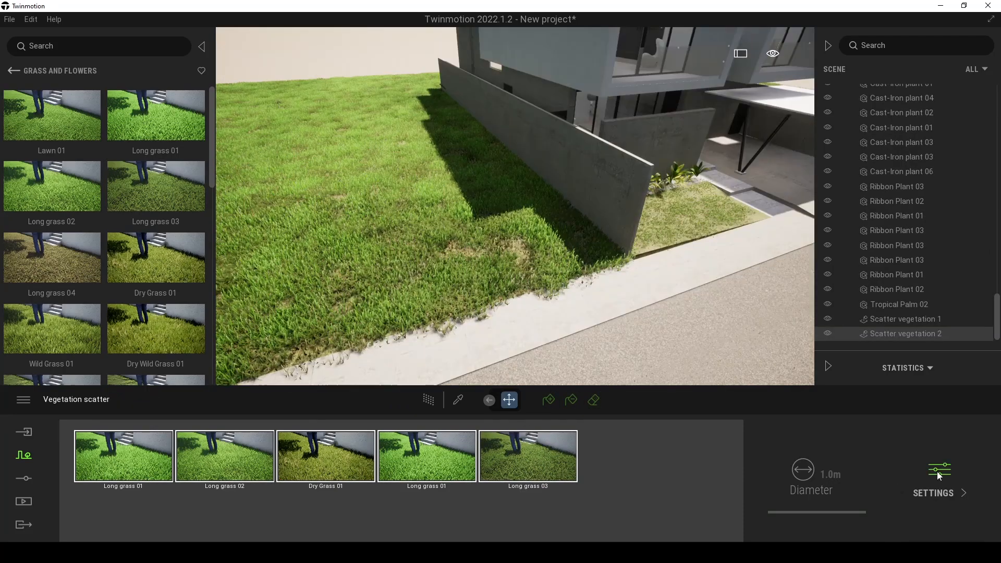
Step: Set the size of all scattered grasses in the side lawn to 15% and their tint to FFEAEE
left_click(940, 472)
left_click_drag(271, 471, 262, 501)
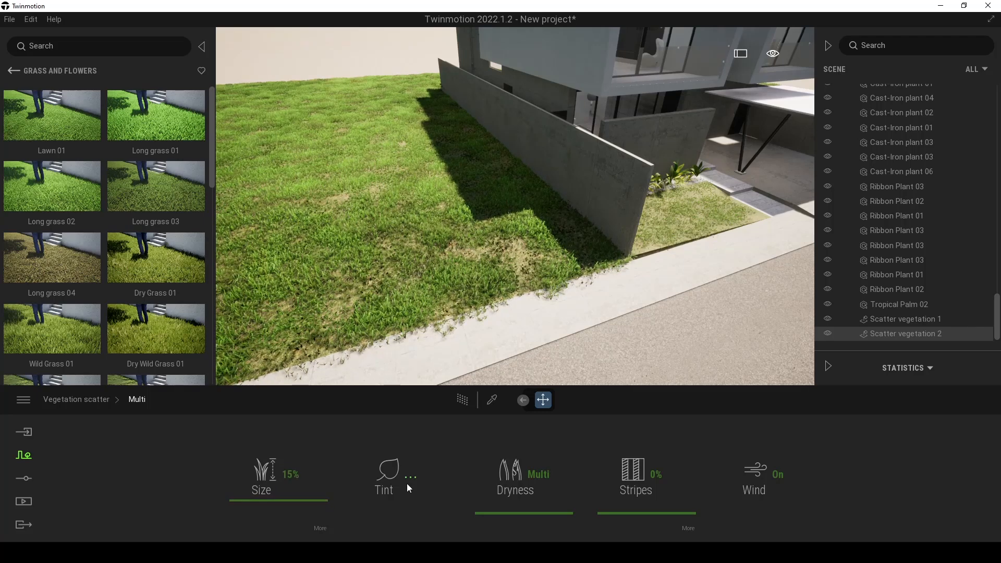
left_click(406, 485)
left_click_drag(468, 178, 611, 334)
left_click(551, 418)
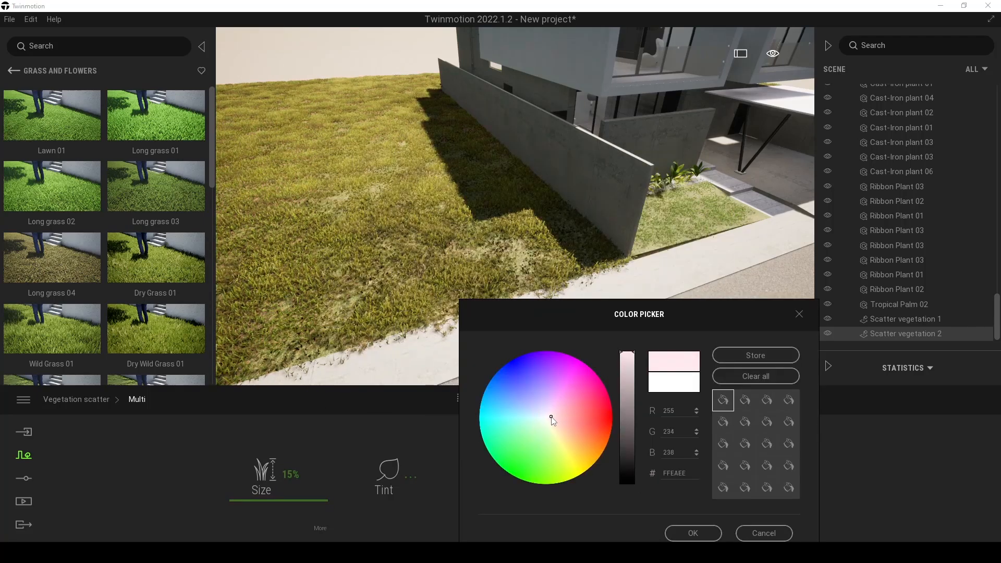
left_click(693, 533)
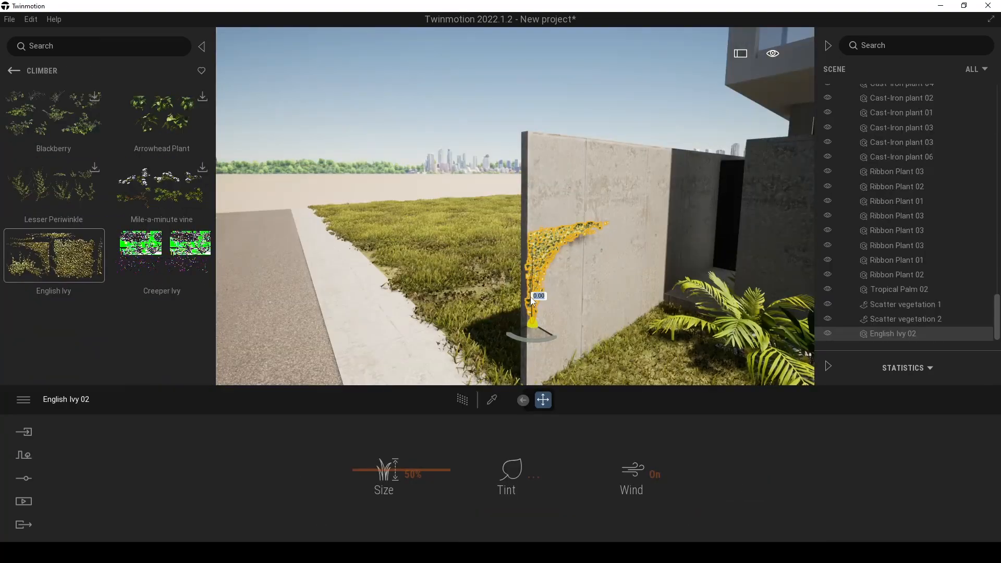
Step: Raise the English Ivy at the end of the garden wall, set its size to 100% and lower it to fit the wall
left_click_drag(532, 301, 533, 230)
left_click_drag(386, 471, 399, 386)
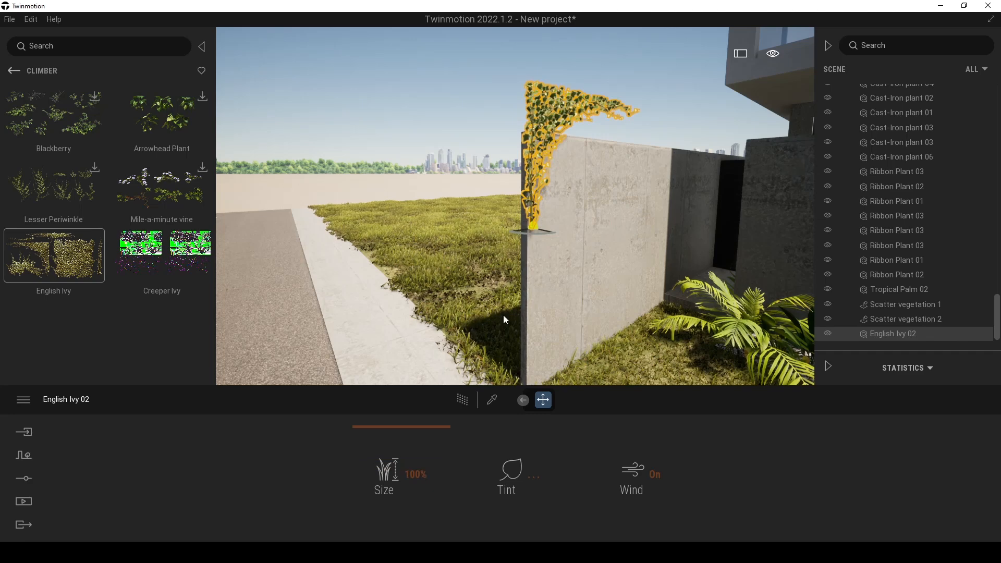
left_click_drag(531, 197, 534, 249)
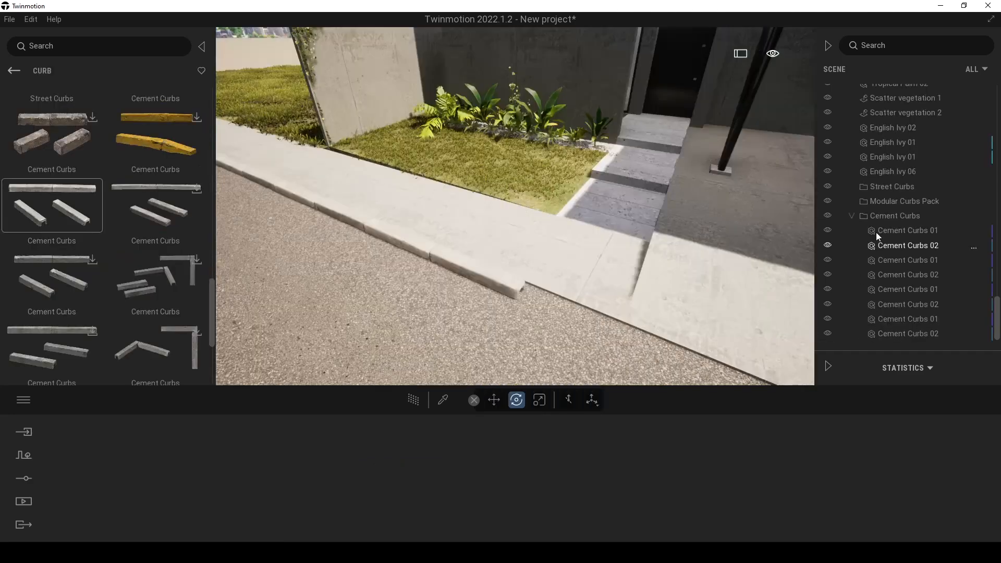
Step: Select all Cement Curbs pieces and instance-copy them once along the road edge with 5.89 m spacing
left_click(897, 334, "shift")
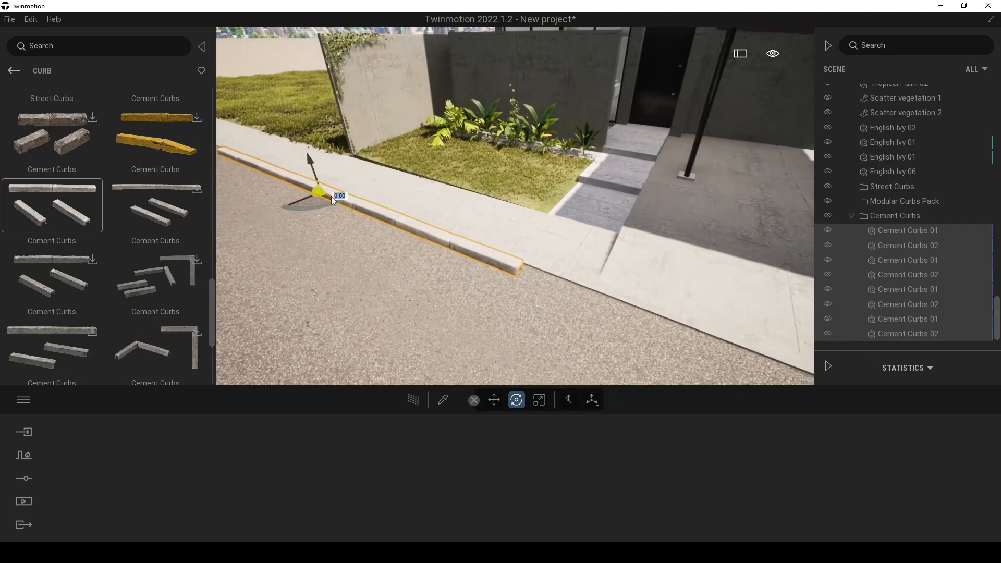
left_click_drag(330, 196, 645, 322, "alt")
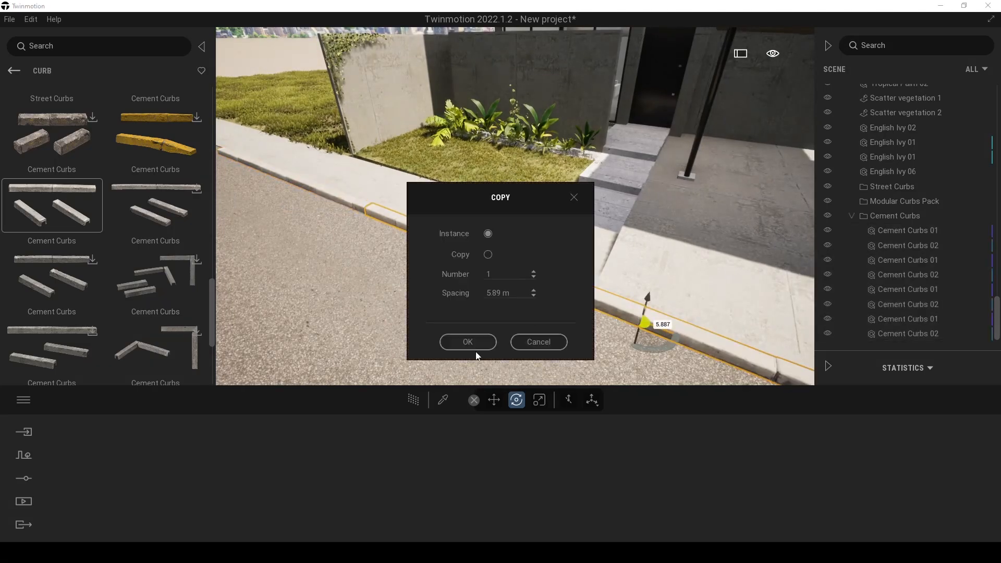
left_click(467, 339)
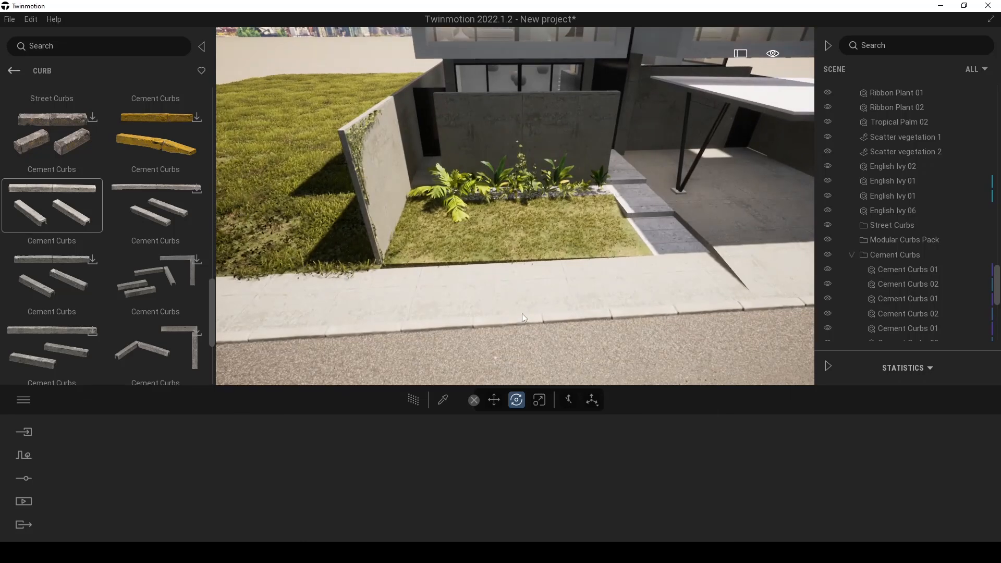
Step: Pick the Cement Curbs material, set its colour to D5D5D5 and adjust its grunge
left_click(443, 400)
left_click(501, 319)
left_click(404, 474)
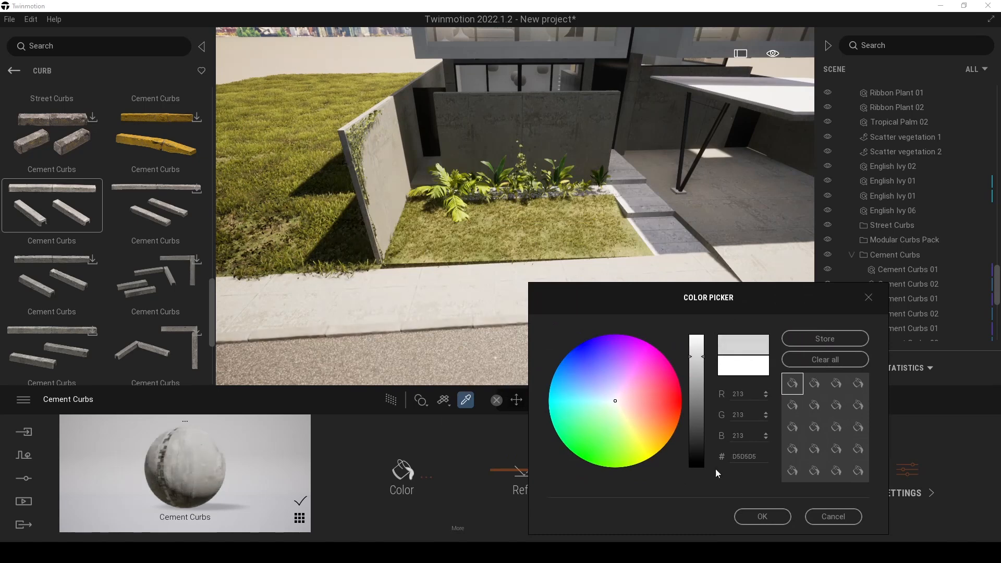
left_click(762, 516)
left_click(457, 529)
mouse_move(756, 466)
left_mouse_down()
mouse_move(756, 445)
mouse_move(756, 470)
left_mouse_up()
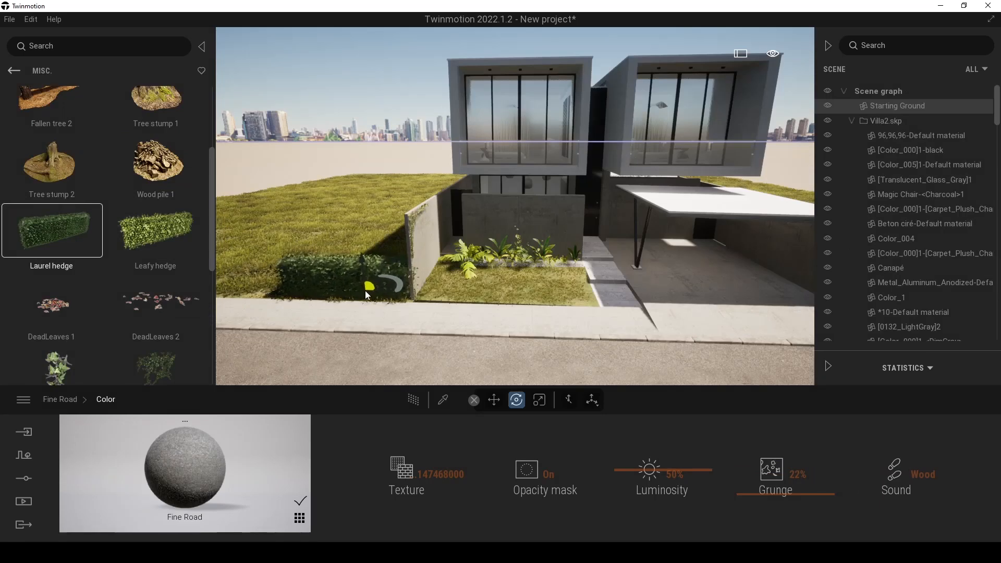
Step: Place a Laurel hedge beside the garden wall behind the sidewalk and instance-copy it further along the sidewalk
left_click(403, 306)
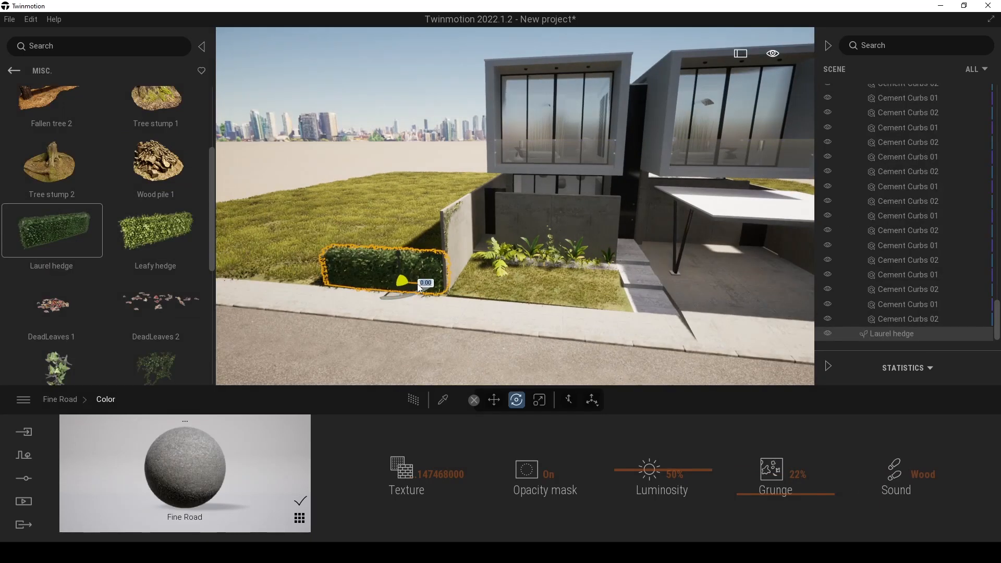
left_click_drag(417, 284, 311, 273)
left_click(466, 340)
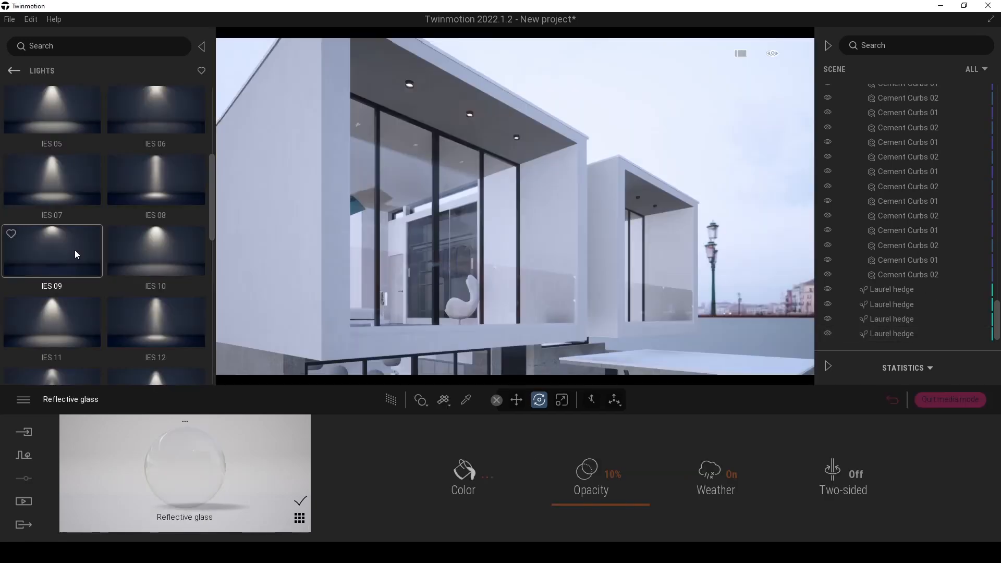
Step: Place an IES 06 light at the first balcony ceiling downlight and instance-copy it to the other two at 1.08 m spacing
scroll(72, 281, "up", 1)
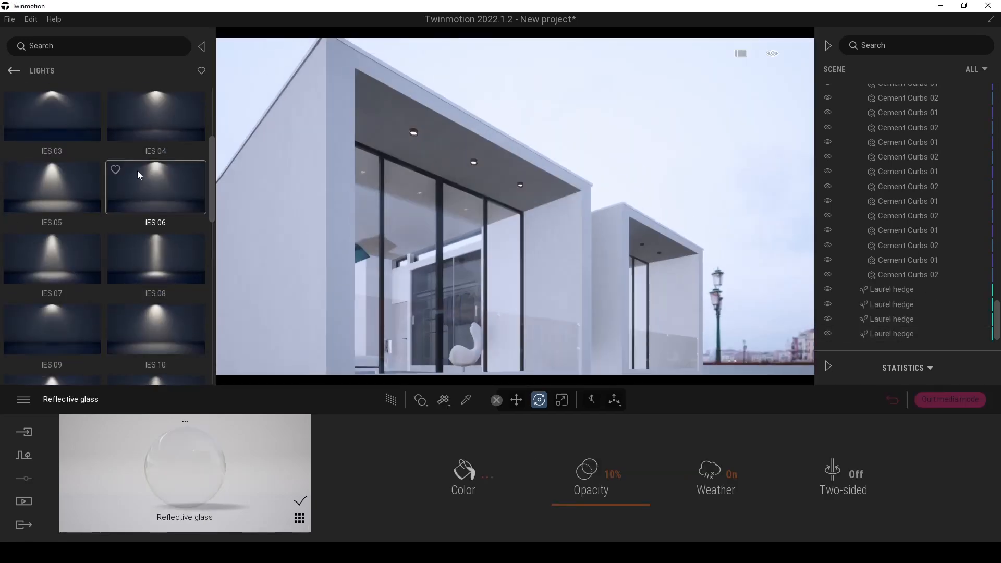
left_click_drag(142, 175, 415, 141)
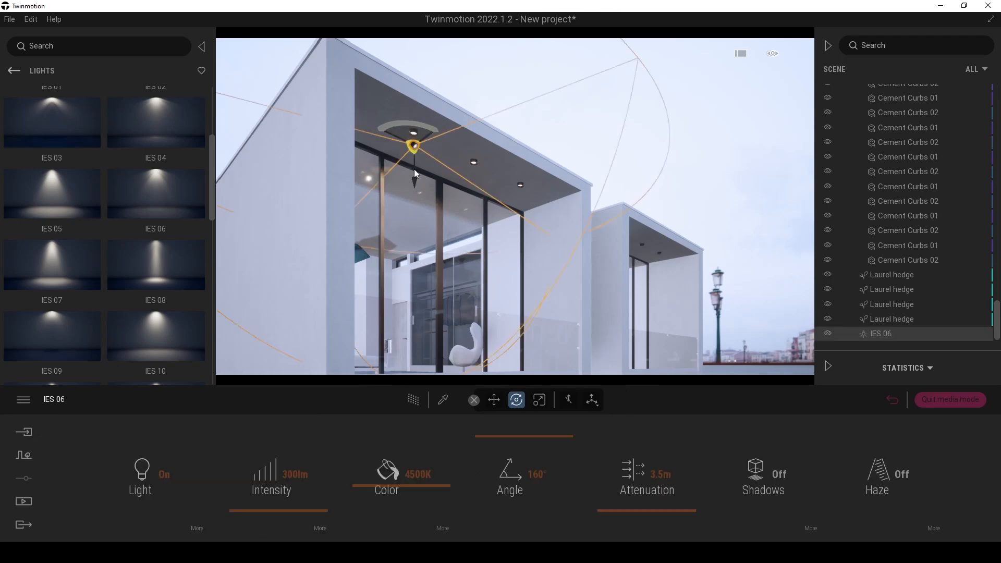
scroll(414, 169, "up", 5)
right_click_drag(414, 169, 437, 156)
left_click_drag(439, 152, 584, 193, "shift")
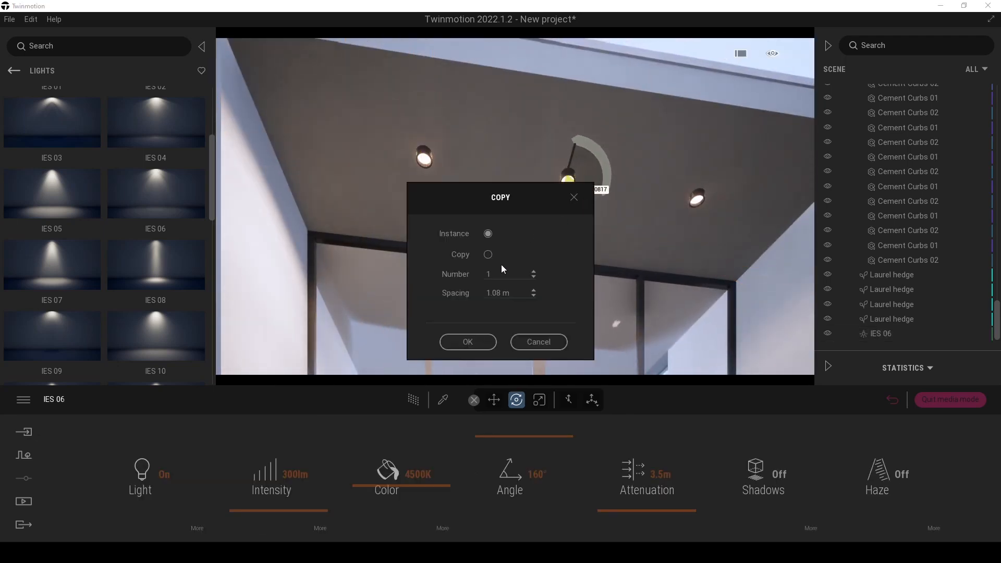
left_click(468, 342)
scroll(517, 201, "down", 5)
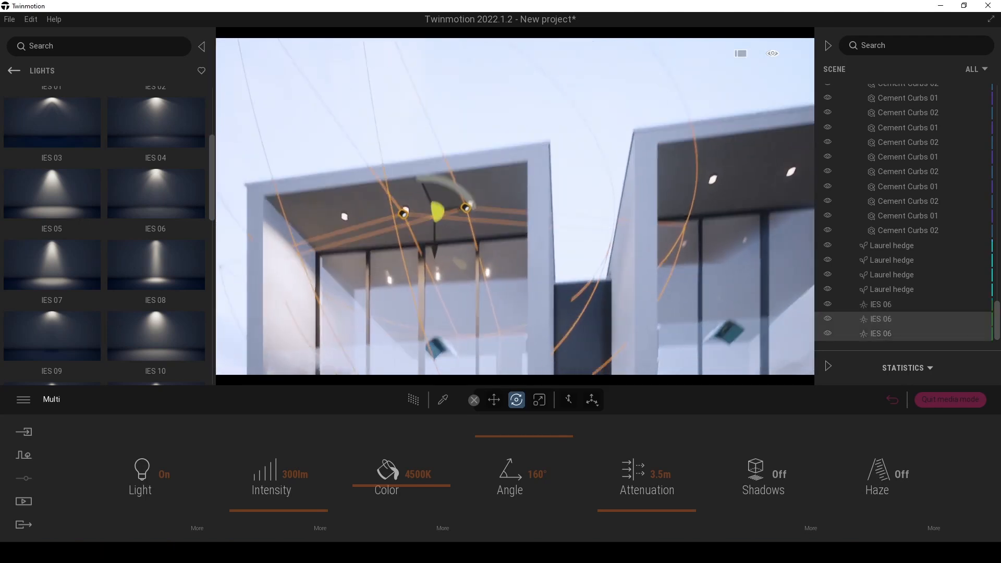
Step: Instance-copy one IES 06 light 3.82 m over to the second balcony's ceiling and copy it along the downlights there
key("Escape")
left_click(473, 204)
left_click_drag(477, 208, 746, 191)
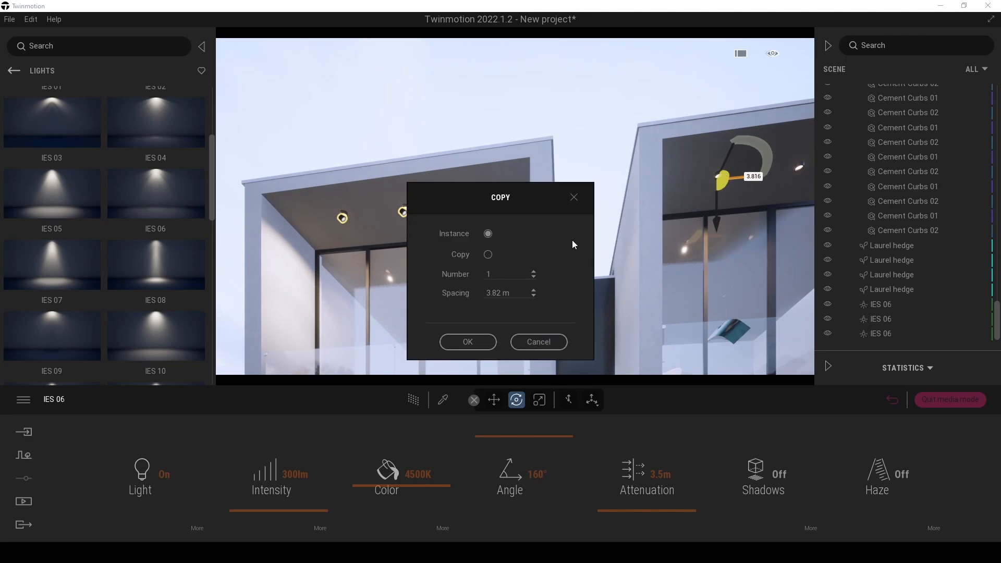
left_click(464, 341)
left_click_drag(468, 205, 543, 210, "shift")
left_click(467, 341)
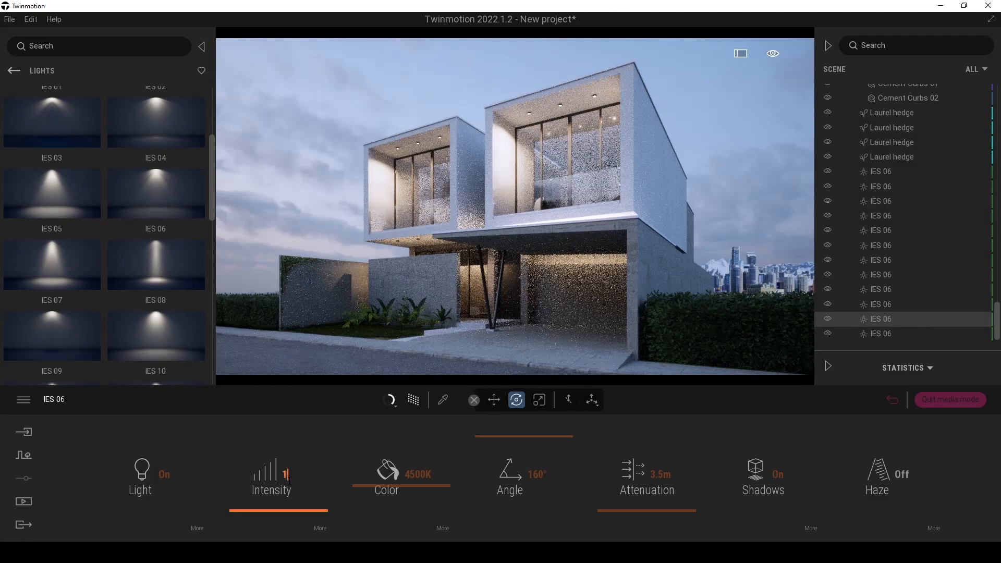
Step: Set the selected IES 06 light's intensity to 50 lm and its colour temperature to 3500 K
left_click(289, 477)
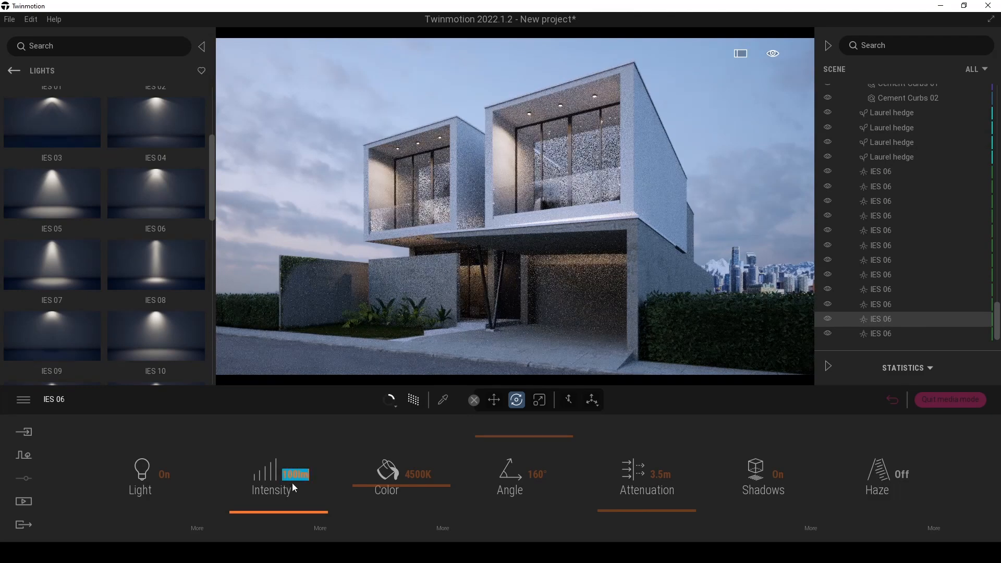
type("50")
key("Return")
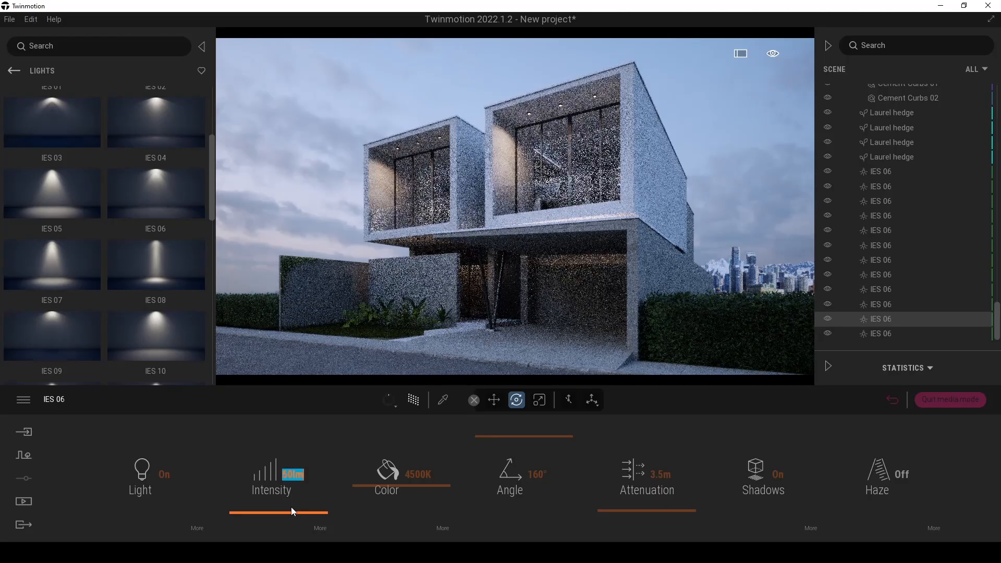
left_click_drag(366, 488, 363, 502)
left_click(410, 474)
type("3500")
key("Return")
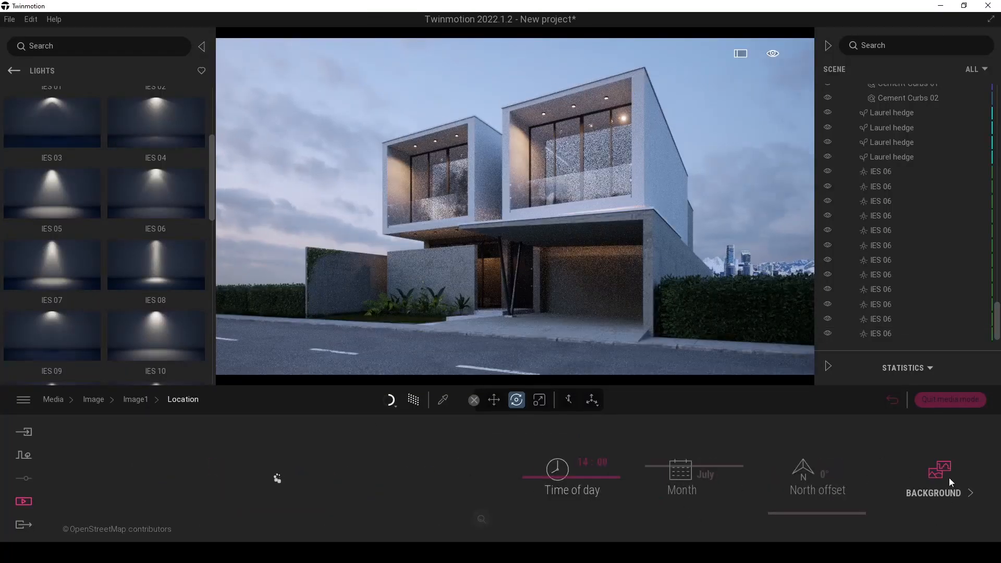
Step: Set the image's location background picture to Countryside and its rotation to 360°
left_click(939, 480)
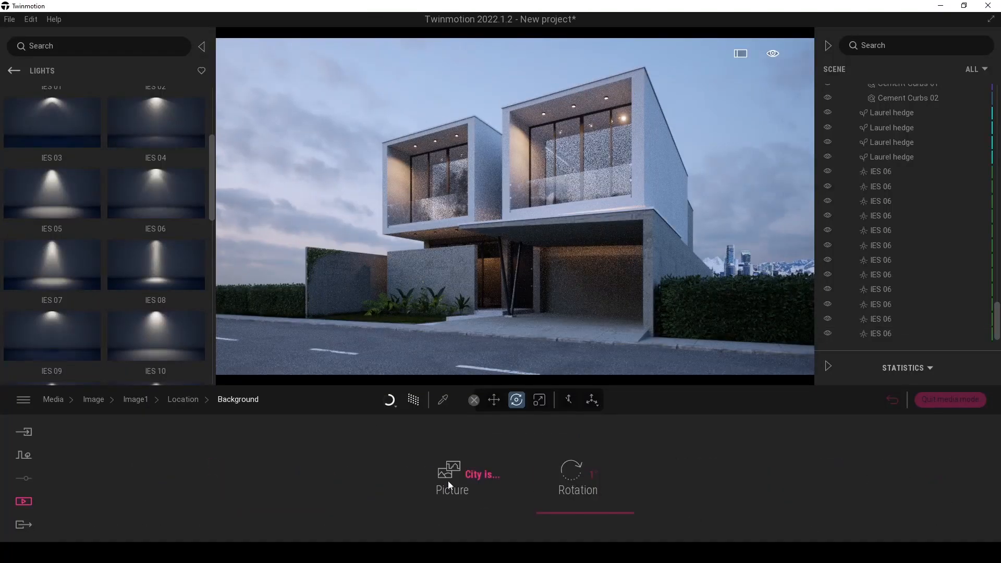
left_click_drag(527, 513, 553, 513)
left_click(482, 474)
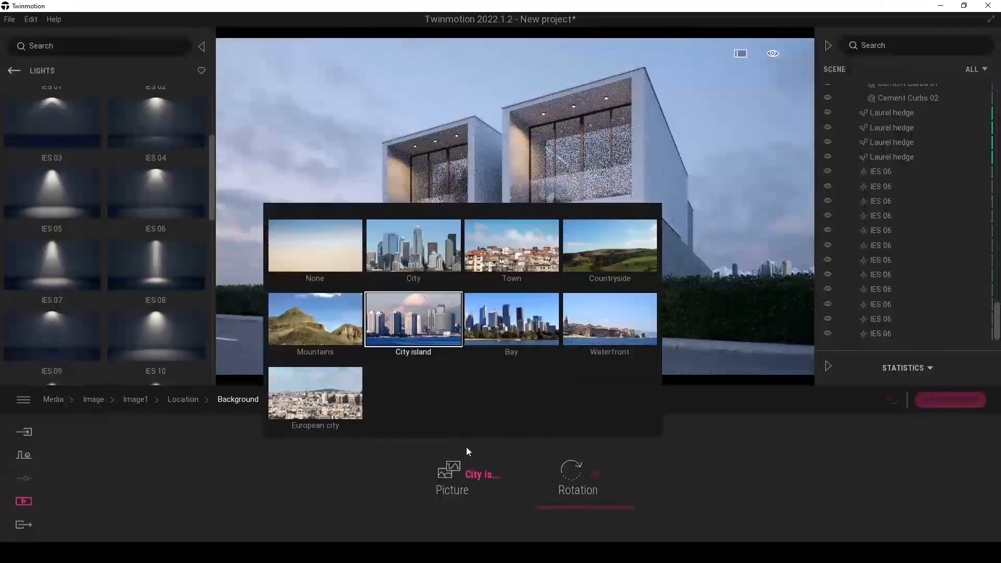
left_click(303, 327)
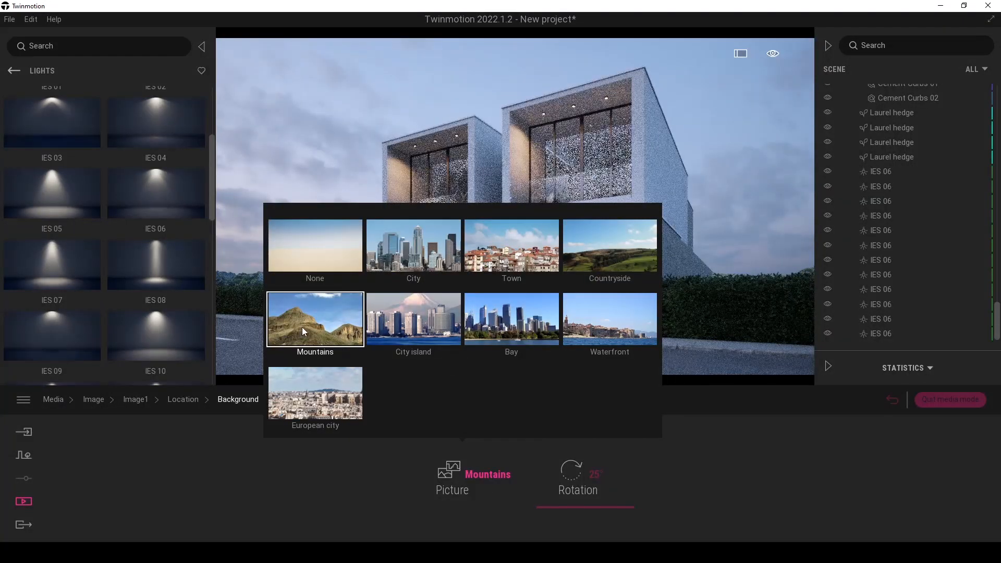
left_click(313, 271)
left_click(601, 260)
left_click_drag(576, 505, 588, 434)
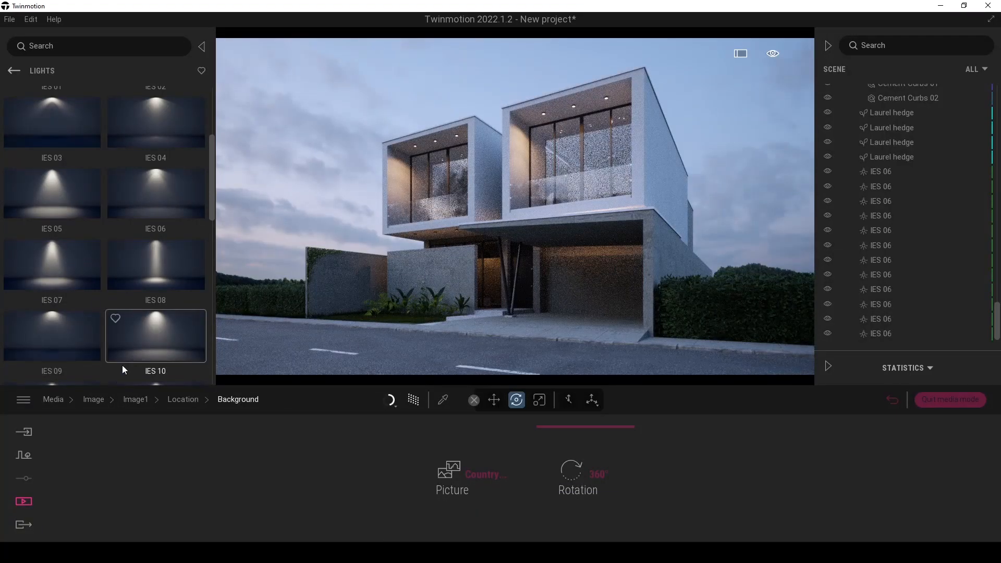
Step: Leave media mode and place an Area light at the glazed front of the smaller upper-floor volume
left_click(950, 401)
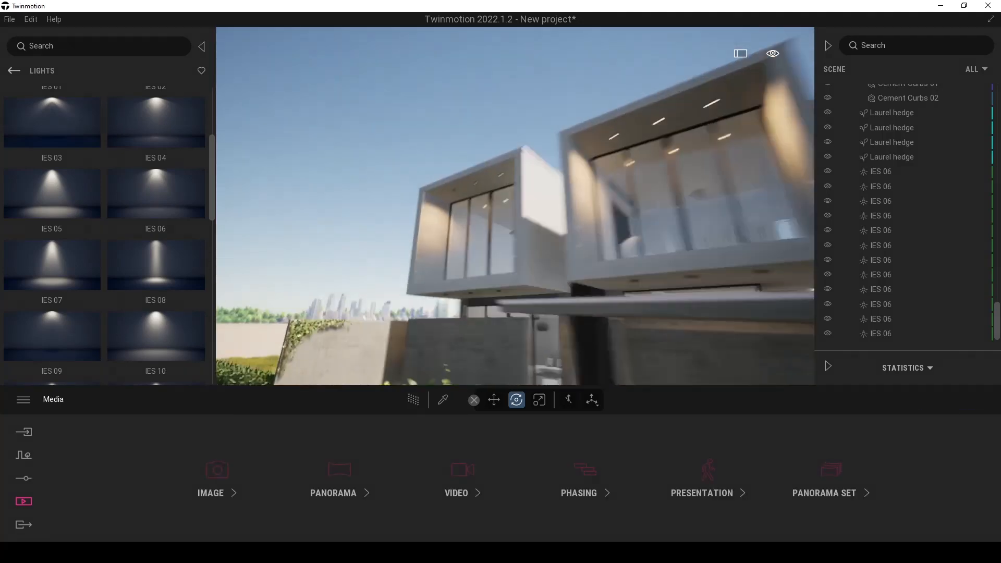
scroll(80, 180, "up", 3)
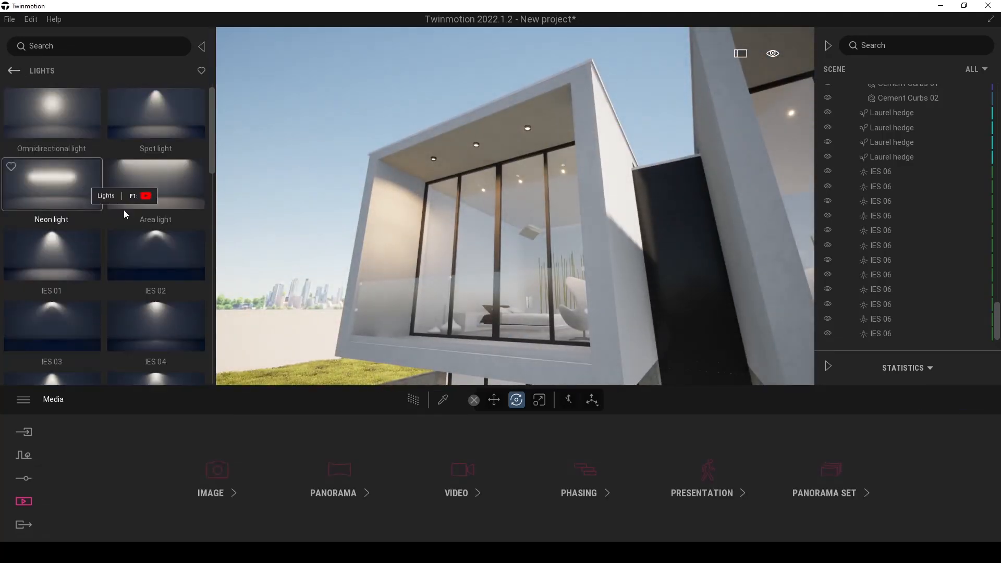
mouse_move(147, 198)
left_mouse_down()
mouse_move(492, 255)
mouse_move(497, 276)
mouse_move(477, 259)
left_mouse_up()
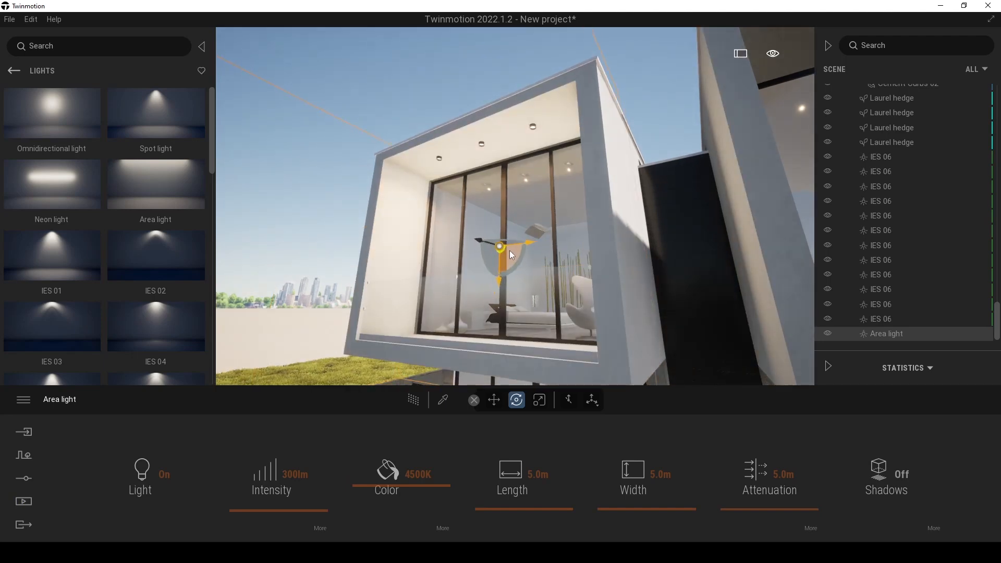
Step: Set the area light's length and width to 3 m each
right_click_drag(509, 250, 543, 446)
left_click(538, 475)
type("4")
left_click(661, 474)
key("Return")
left_click(538, 474)
type("3")
left_click(659, 474)
type("3")
key("Return")
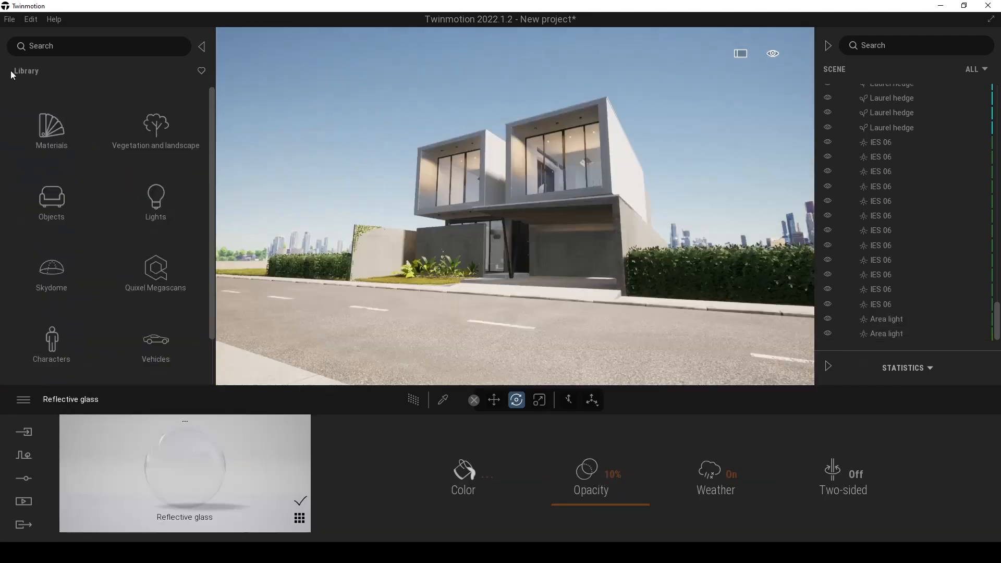
Step: Place Car1 from the user library and move it under the carport
scroll(120, 261, "down", 2)
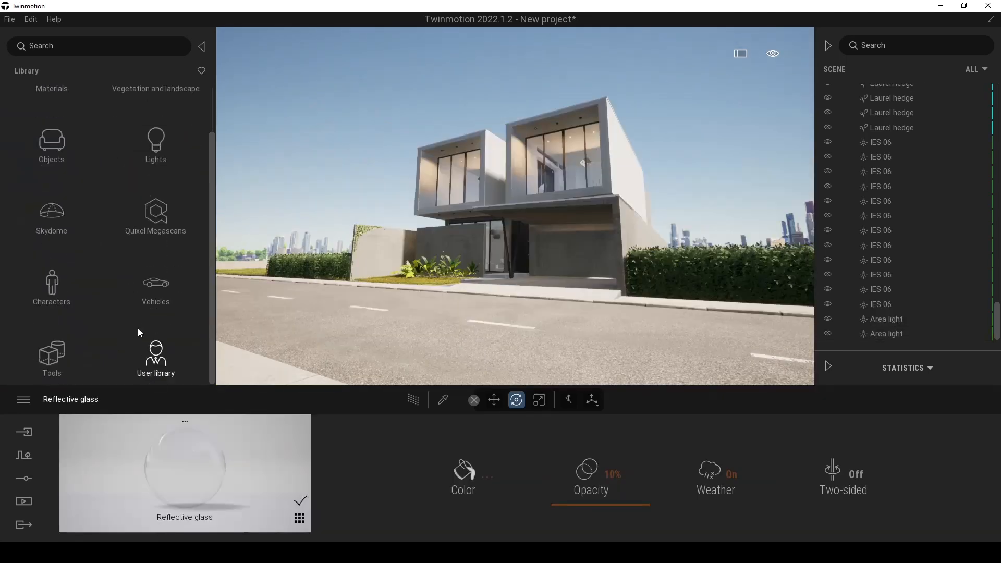
left_click(156, 357)
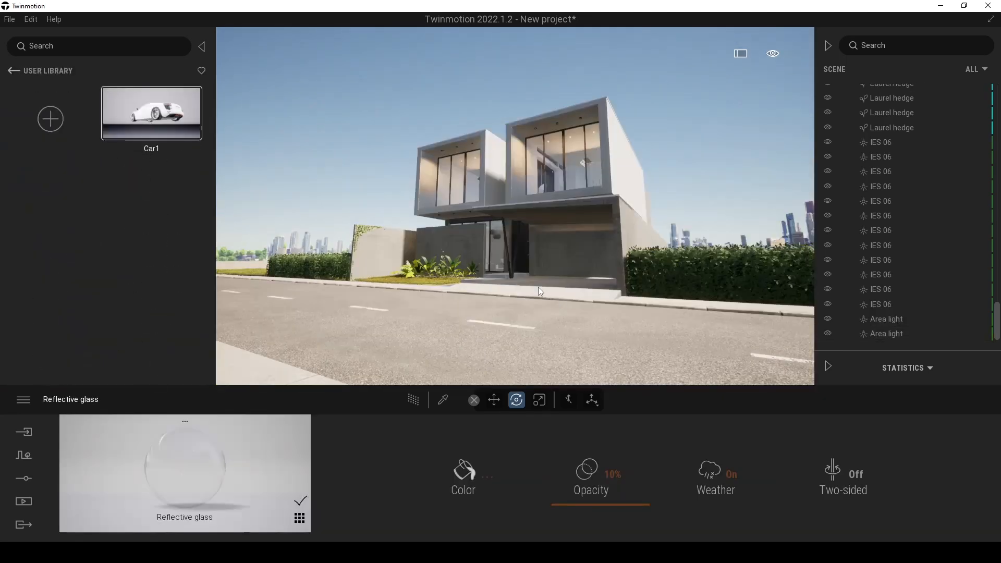
left_click_drag(461, 308, 470, 276)
middle_click_drag(471, 276, 471, 277, "shift")
left_click_drag(470, 276, 537, 258)
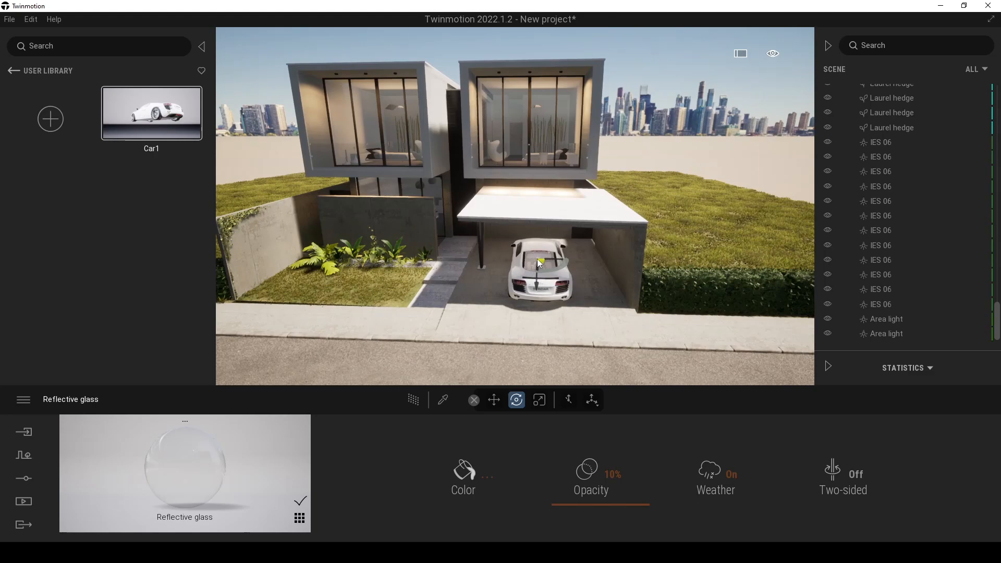
Step: Pick the car's red tail-light glass material and try giving it a 6 nit glow
scroll(495, 245, "up", 5)
right_click_drag(508, 230, 508, 229)
left_click(456, 225, "alt")
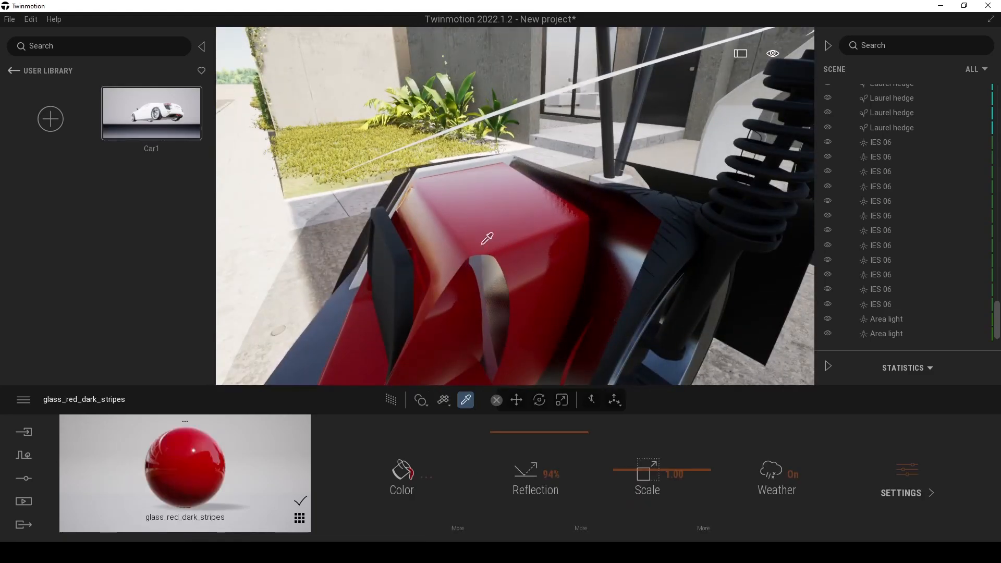
left_click(904, 482)
left_click_drag(507, 512, 504, 510)
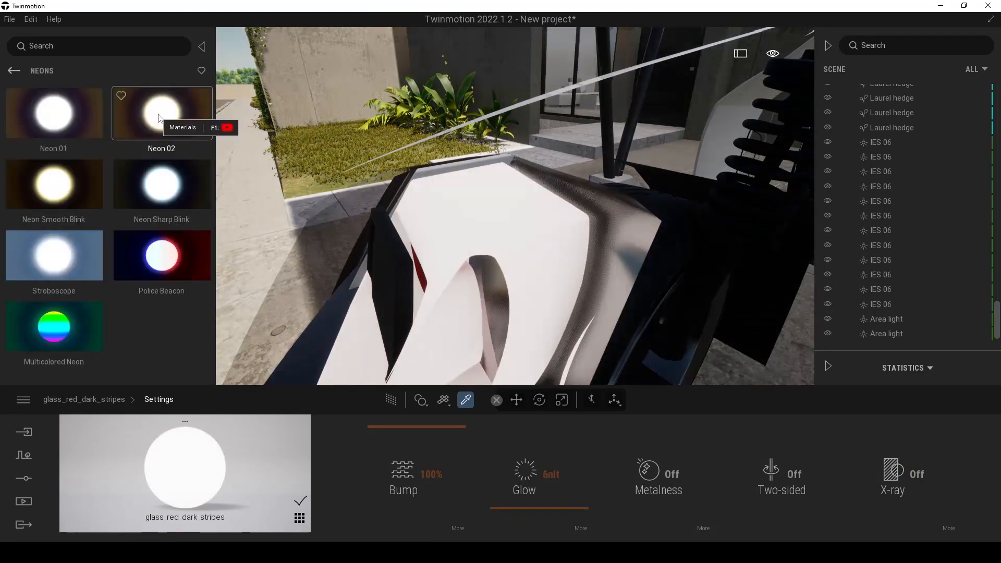
Step: Apply the Neon 02 material to the car's tail lights and set its color to red
left_click_drag(162, 113, 466, 246)
left_click(463, 471)
left_click_drag(485, 159, 737, 315)
left_click_drag(677, 426, 724, 407)
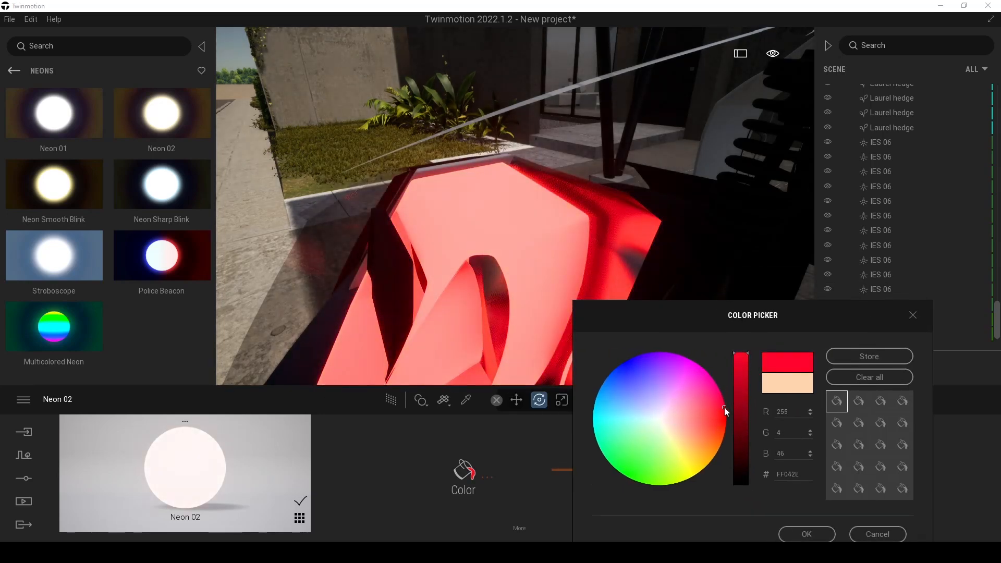
left_click(807, 533)
scroll(440, 216, "down", 5)
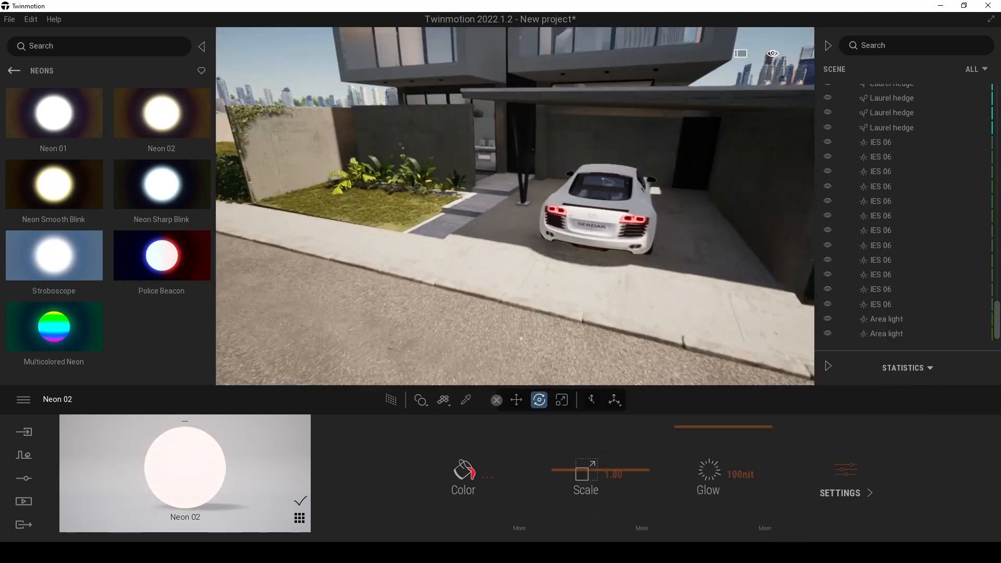
Step: Open Image1 in media mode and place an Omnidirectional light at the rear of the white car
left_click(12, 71)
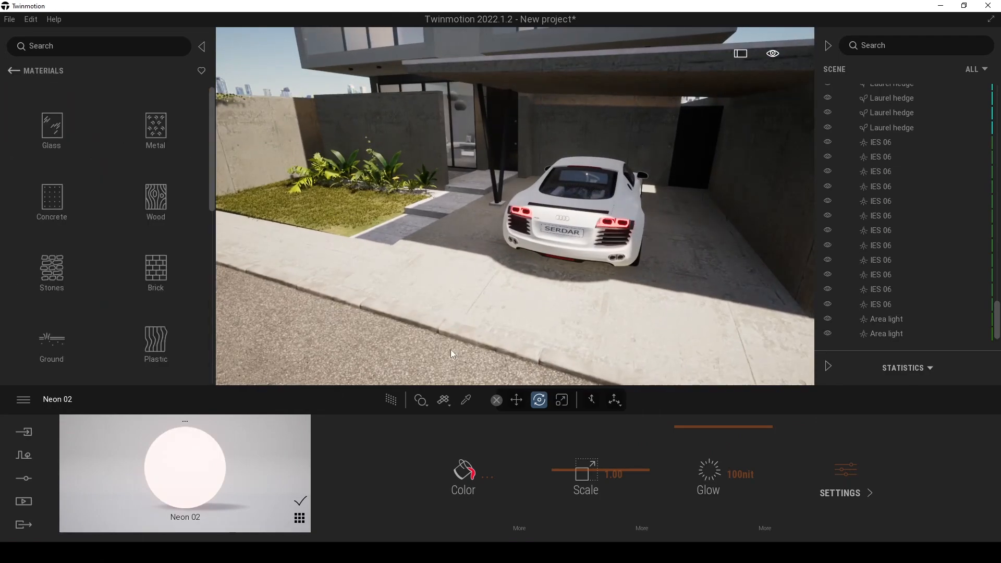
left_click(30, 503)
left_click(213, 466)
left_click(214, 447)
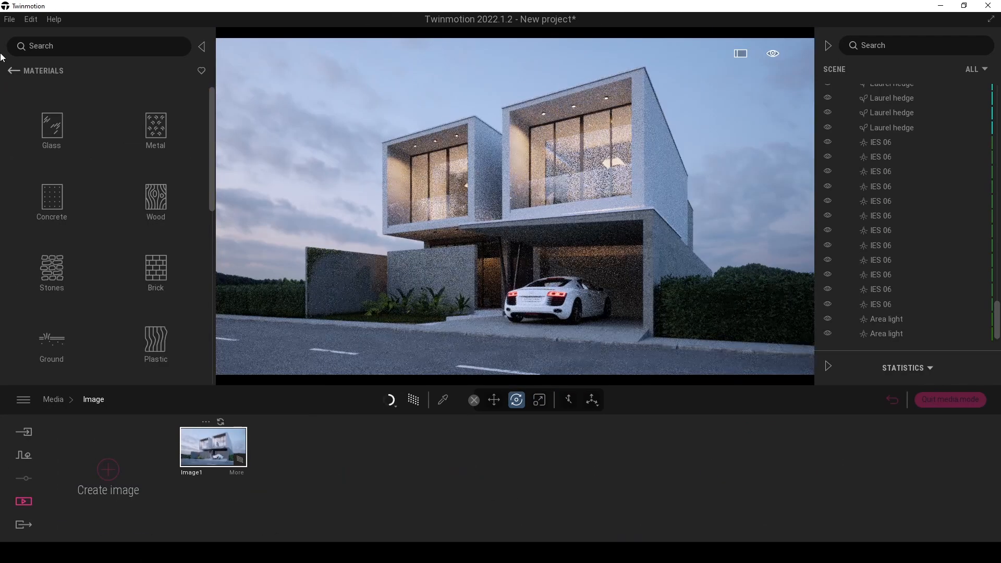
left_click(9, 71)
left_click(148, 193)
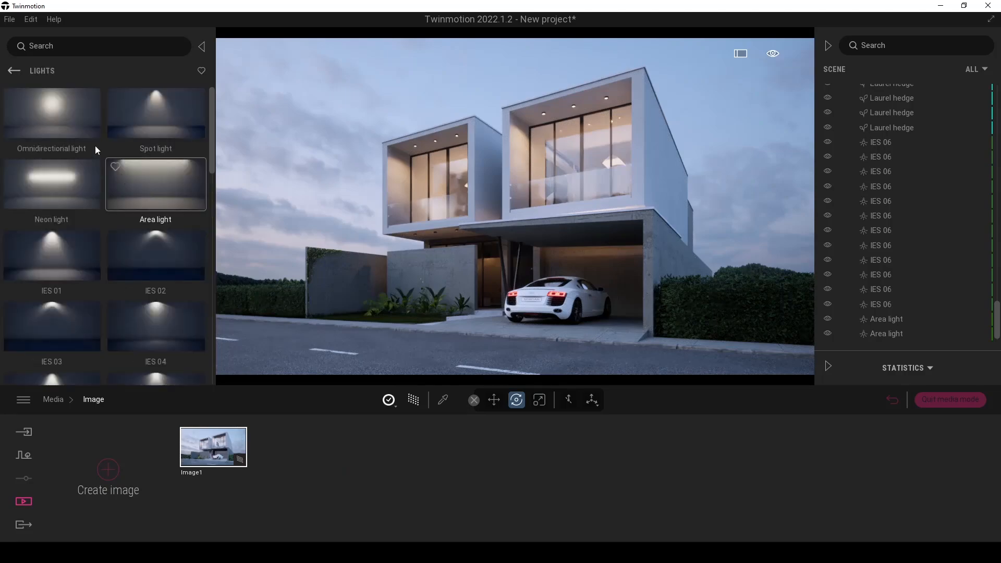
left_click_drag(68, 123, 509, 318)
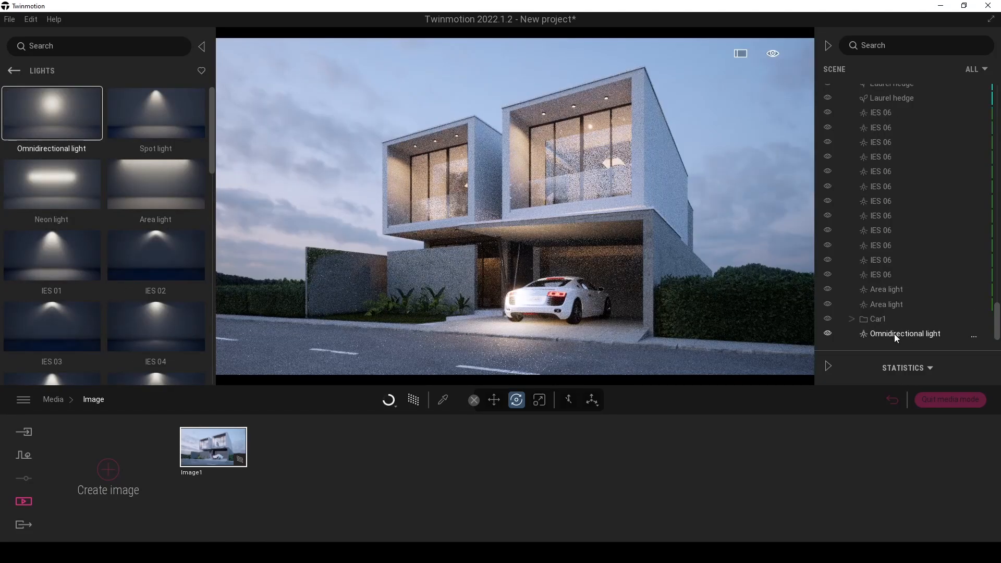
Step: Set the omnidirectional light's color to red, FF0021
left_click(882, 334)
key("r")
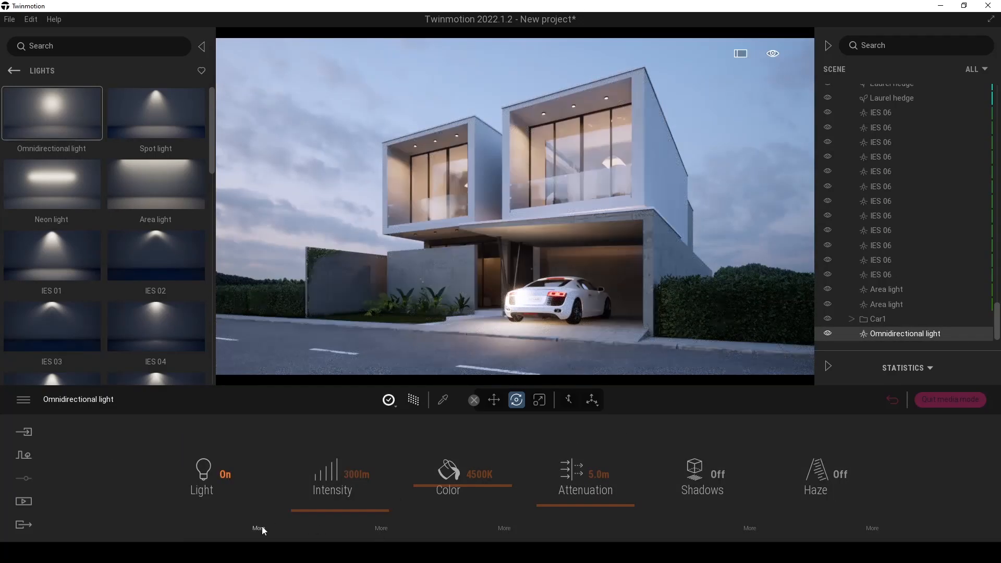
left_click(504, 529)
left_click(524, 494)
left_click(466, 294)
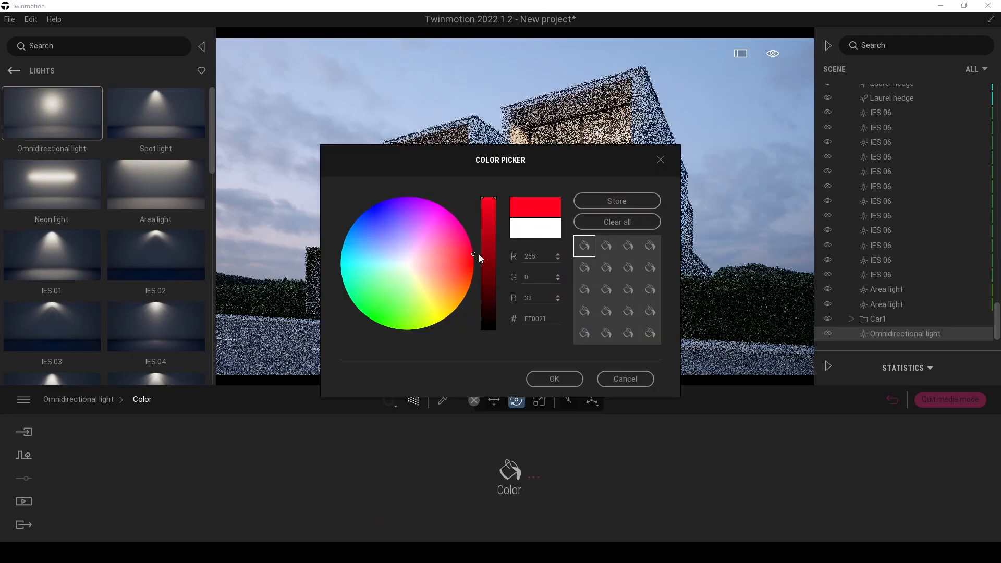
left_click(552, 379)
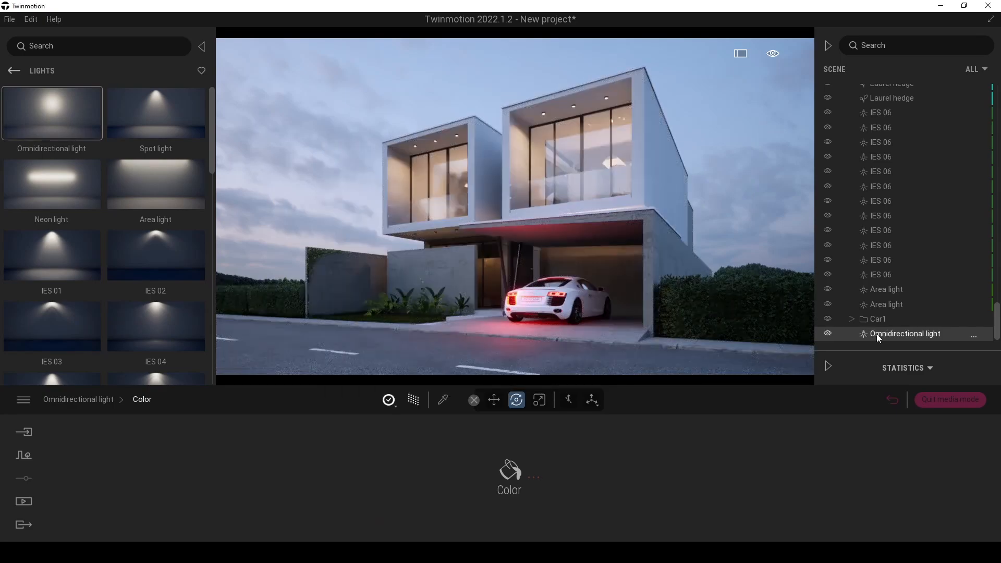
Step: Set the omnidirectional light's intensity to 50 lm
left_click(887, 334)
left_click(355, 473)
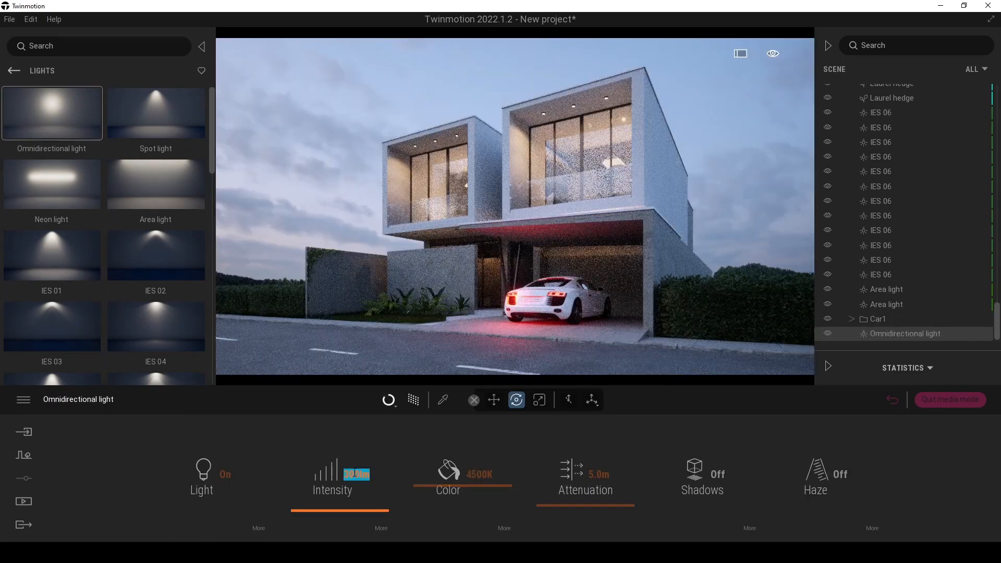
type("50")
key("Return")
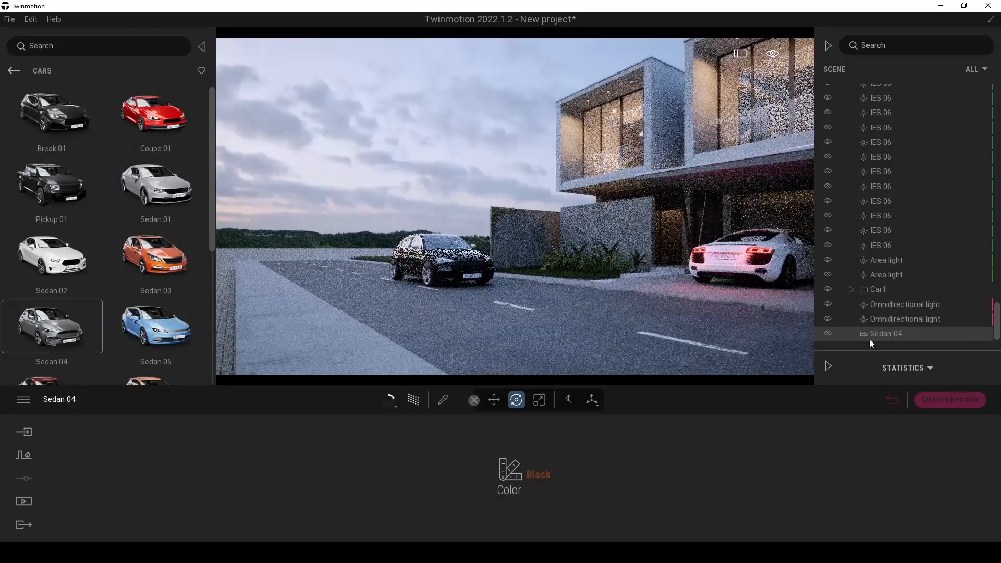
Step: Turn the Sedan 04 on the road so that its rear faces the camera
left_click(890, 332)
left_click(436, 250)
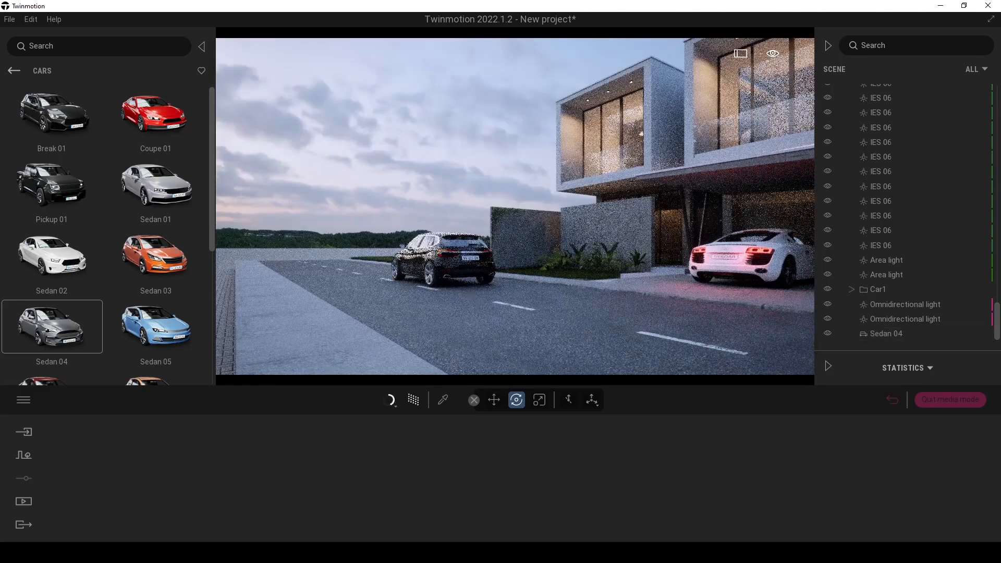
right_click_drag(432, 268, 459, 269)
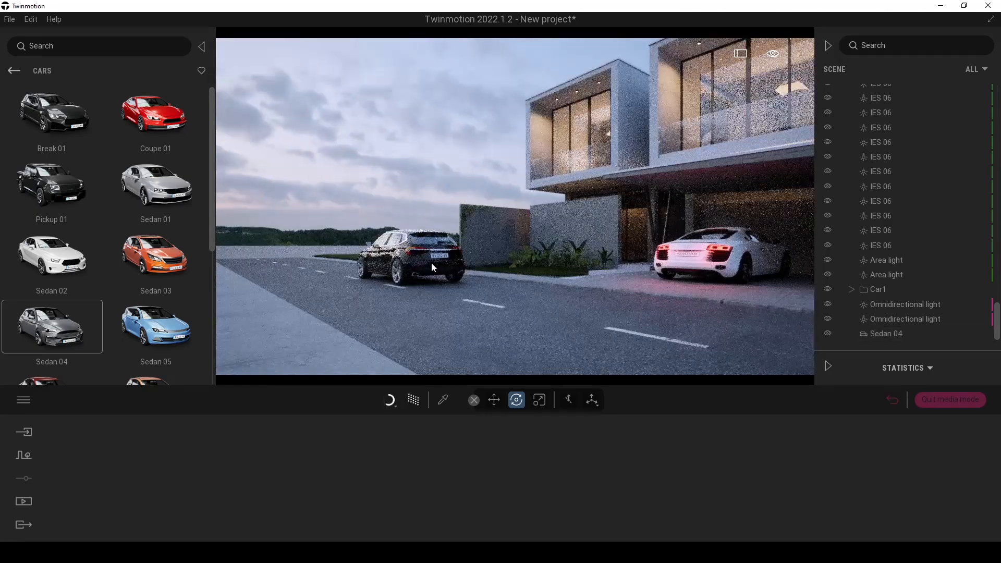
right_click_drag(406, 251, 452, 263)
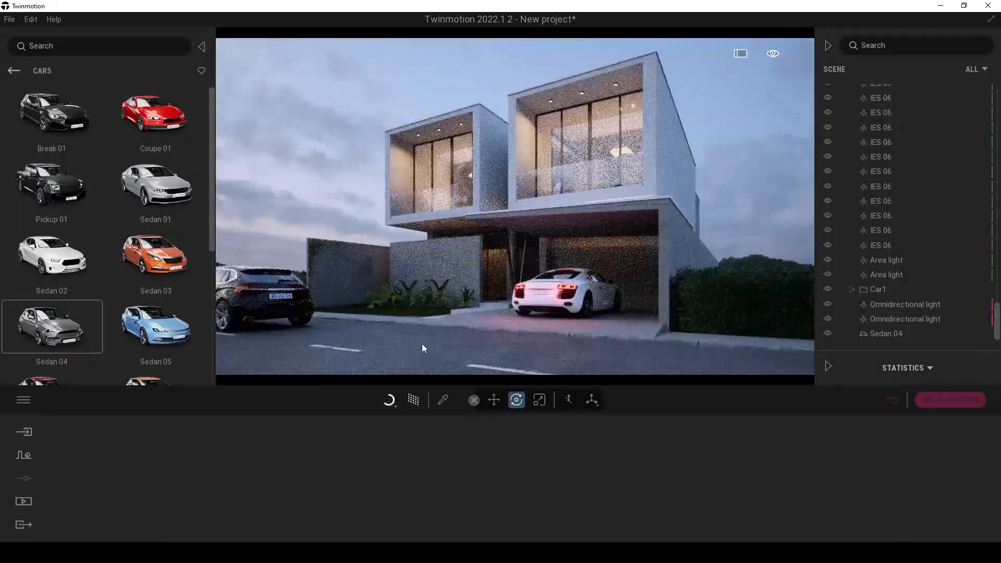
Step: Pick the Cast In Situ Concrete material on the villa's side wall and increase its reflection
key("i")
left_click(692, 271)
left_click_drag(515, 468, 530, 446)
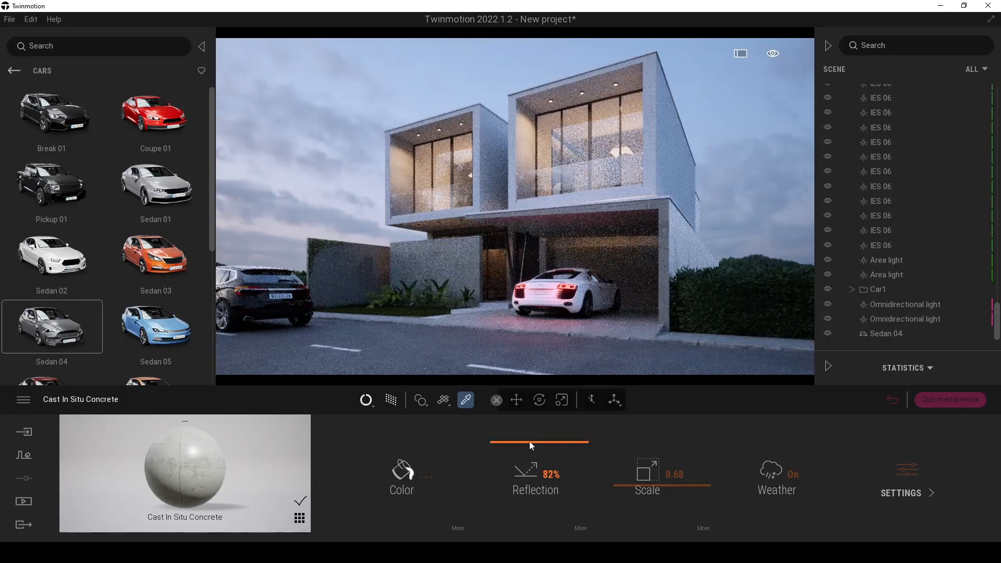
left_click(556, 474)
key("Return")
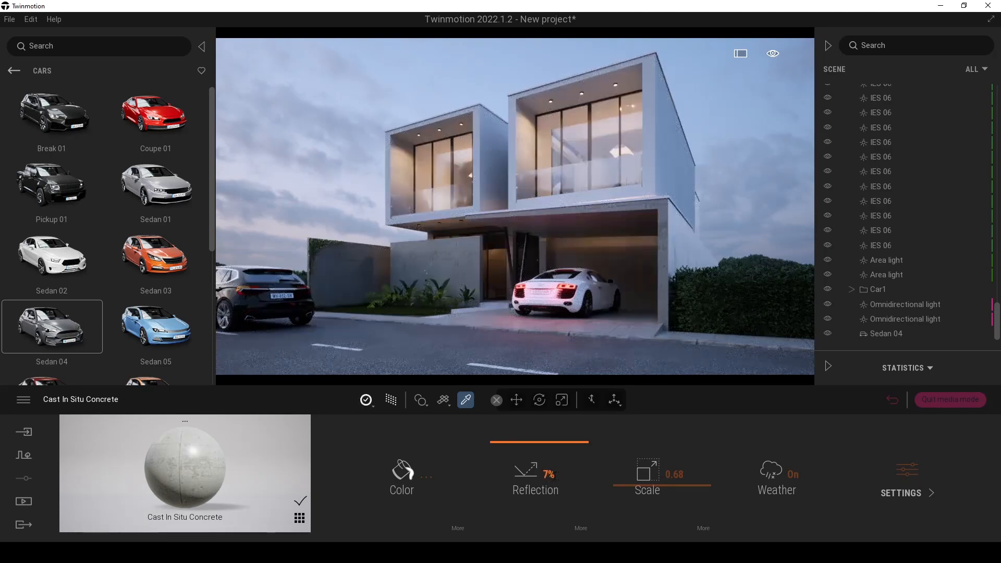
Step: Pick the Fine Road material of the street and set its reflection to 60%
left_click(453, 345)
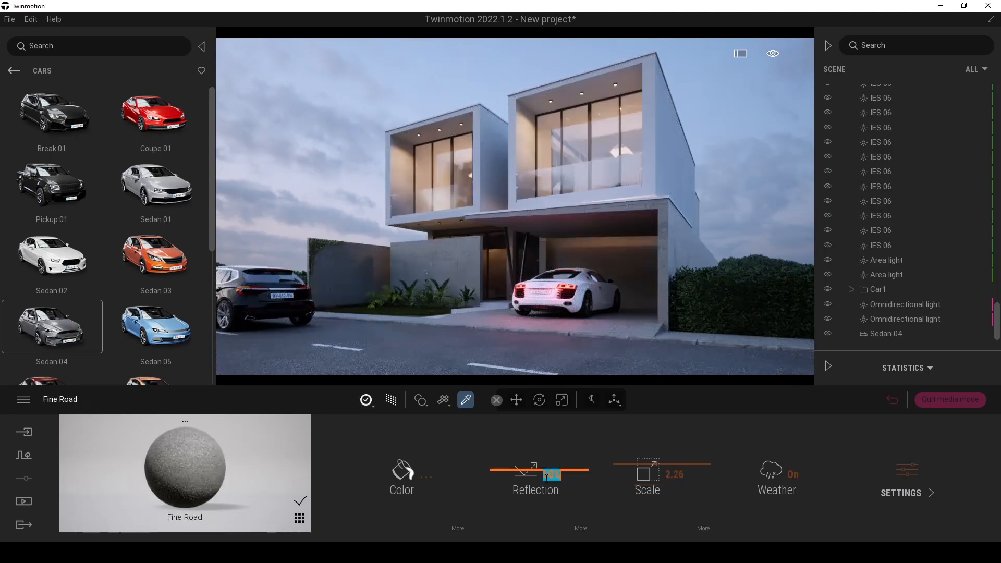
key("Return")
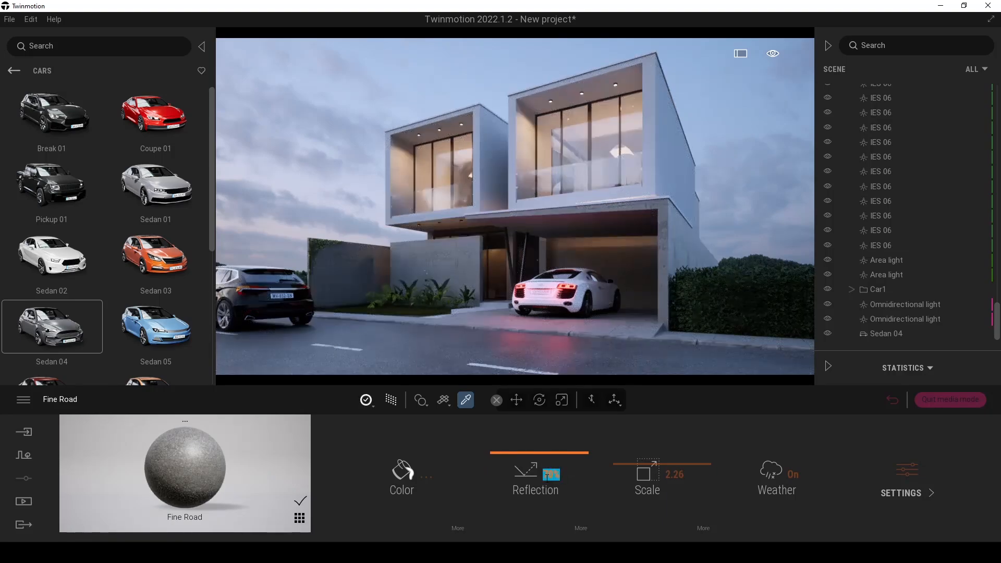
type("60")
key("Return")
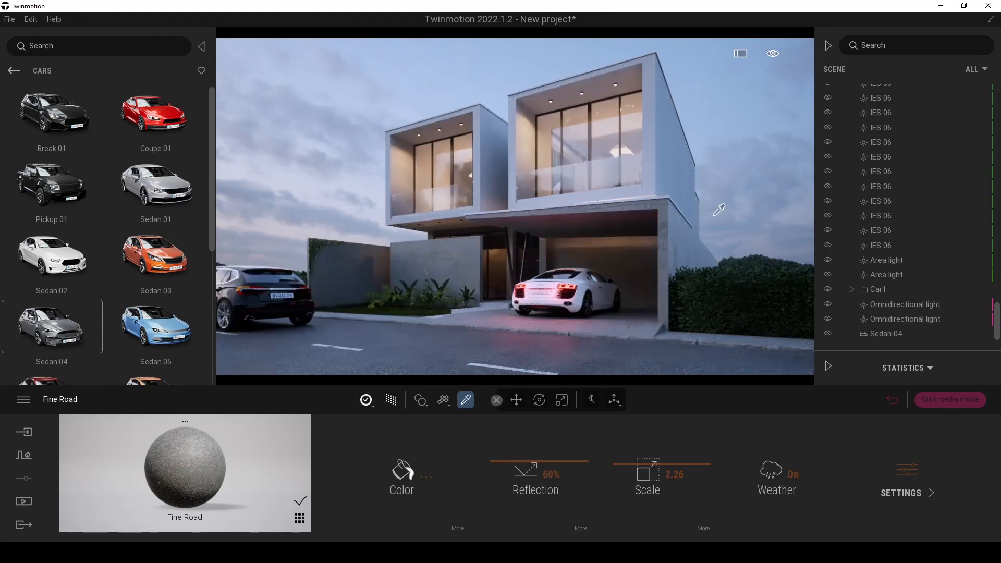
Step: Pick the Stucco Facade material on the upper volume and set its reflection to 70%
left_click(676, 162)
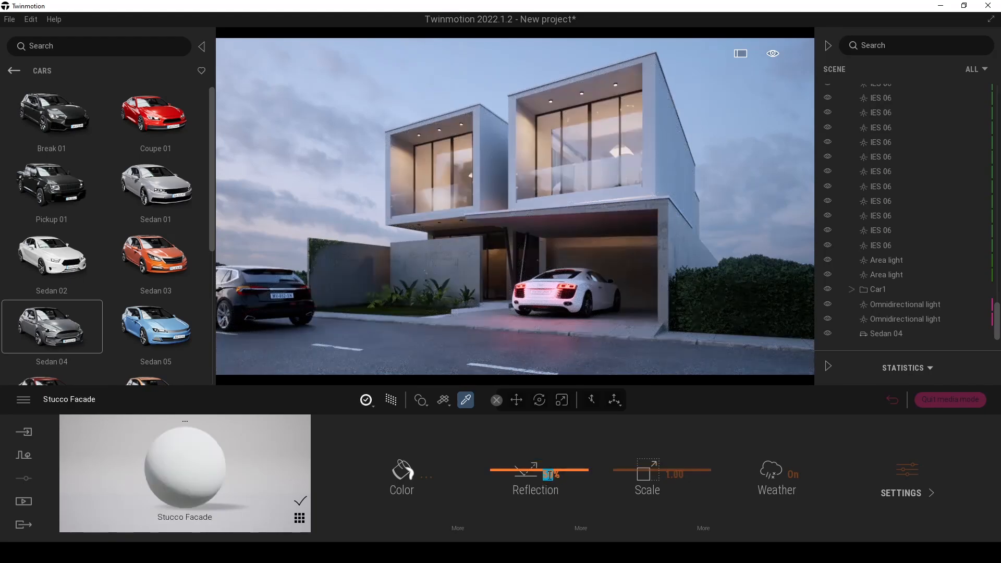
type("60")
key("Return")
type("70")
key("Return")
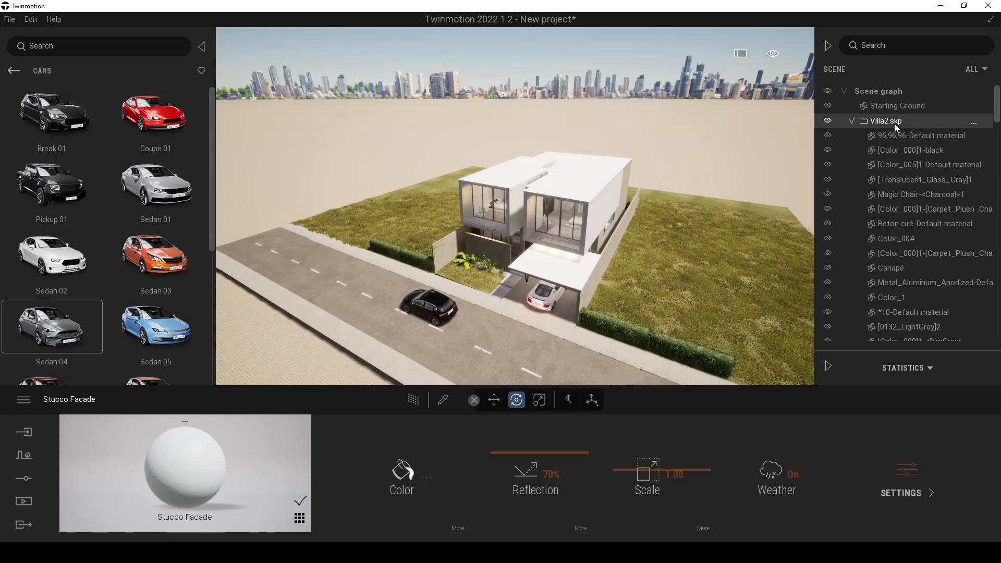
Step: Select Villa2.skp and move its pivot from the empty ground across the road to the villa's carport
right_click_drag(568, 292, 603, 367)
scroll(604, 367, "up", 4)
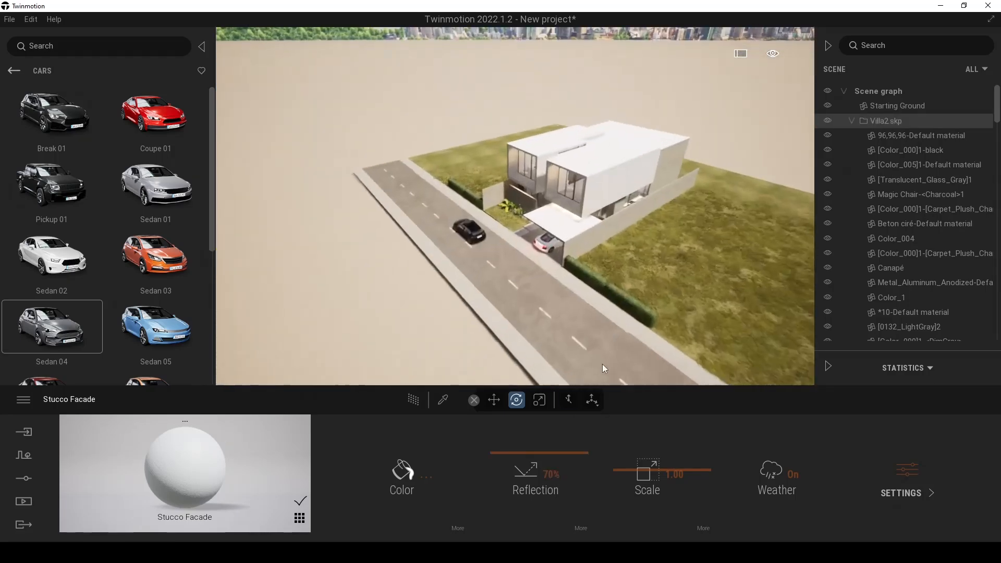
mouse_move(597, 405)
left_click(605, 380)
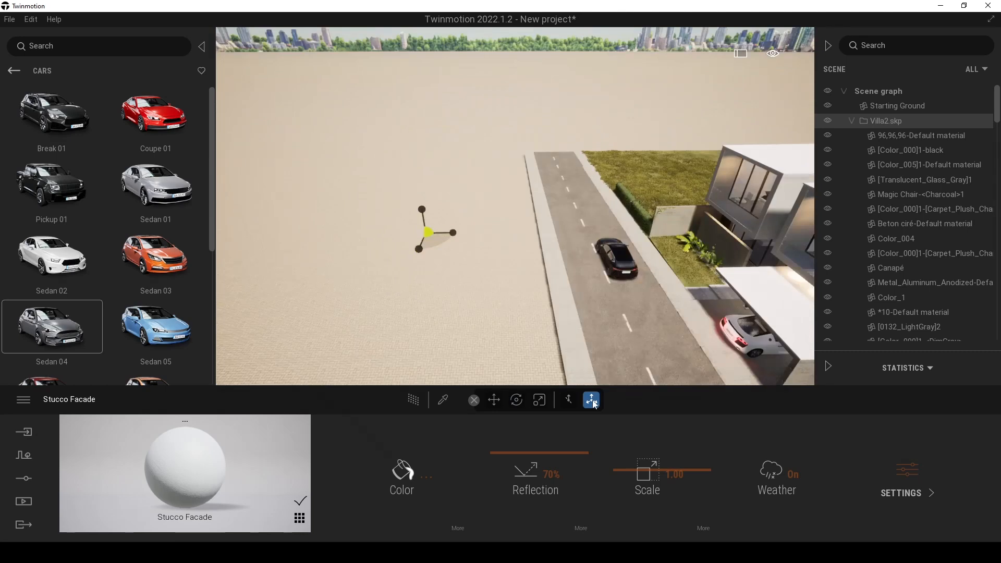
left_click_drag(599, 371, 379, 189)
left_click_drag(720, 313, 462, 241)
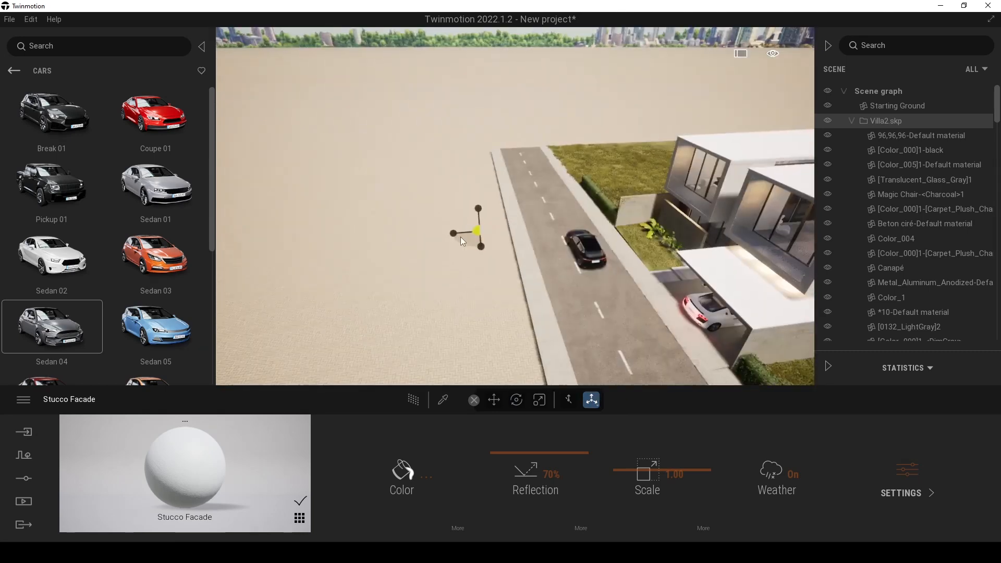
left_click_drag(677, 289, 649, 361)
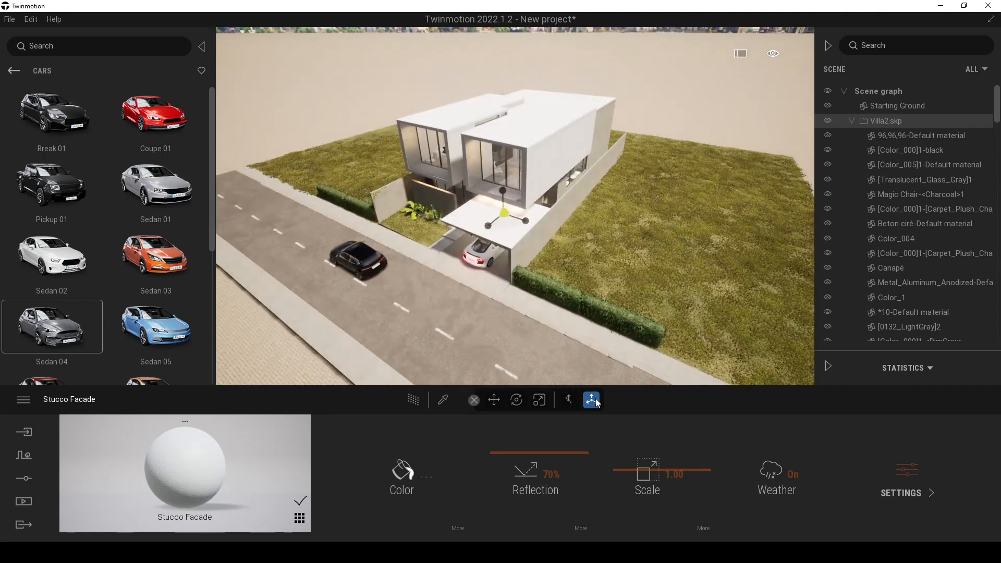
left_click_drag(519, 221, 683, 285)
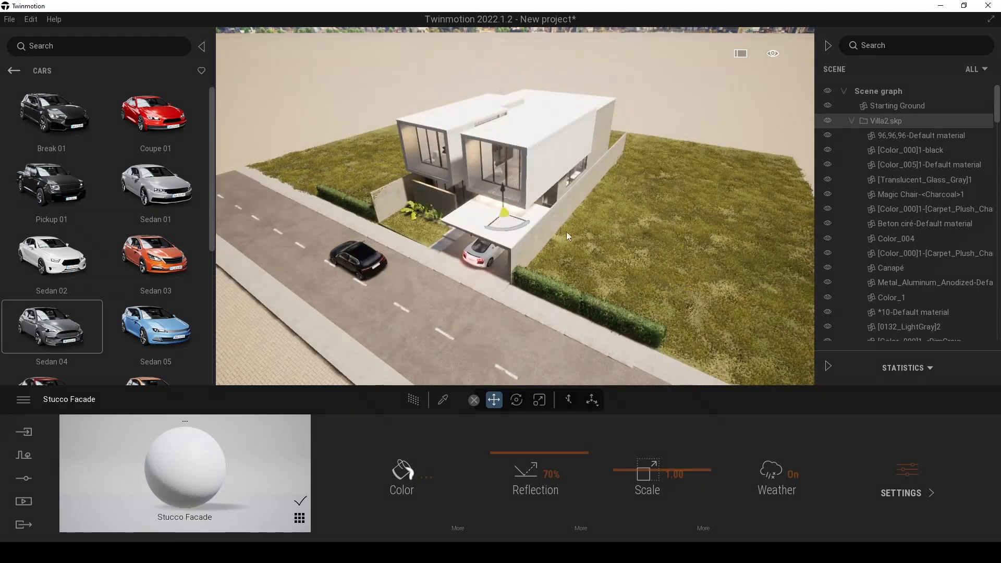
Step: Copy Villa2.skp along the road to the neighbouring plots on both sides of the original villa
left_click_drag(518, 218, 393, 205, "alt")
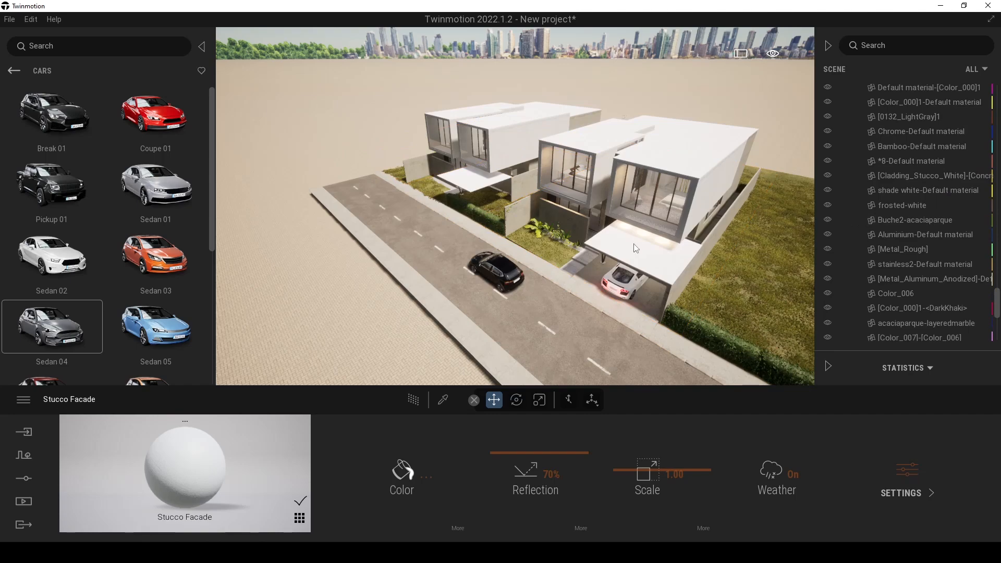
left_click(446, 207)
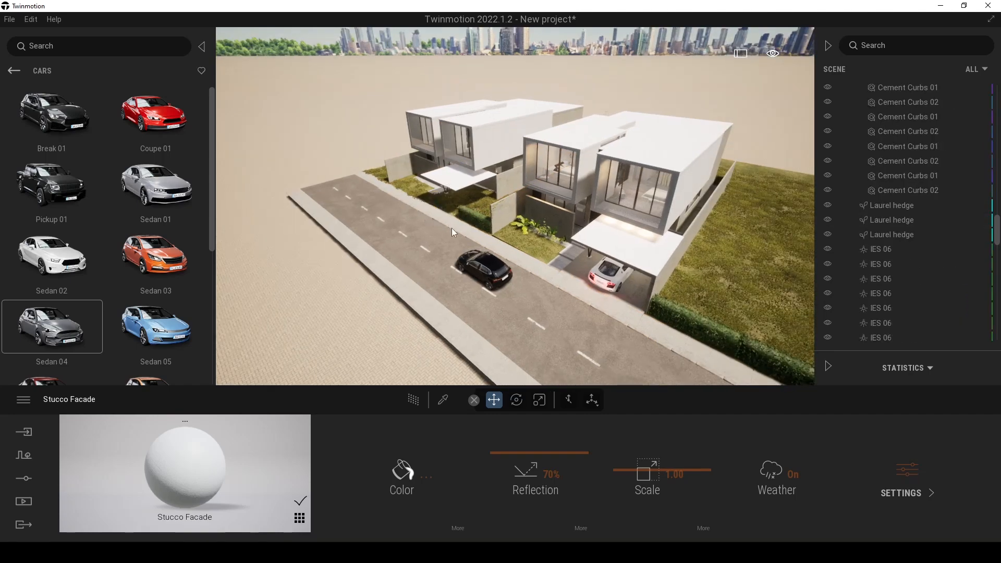
scroll(453, 232, "up", 10)
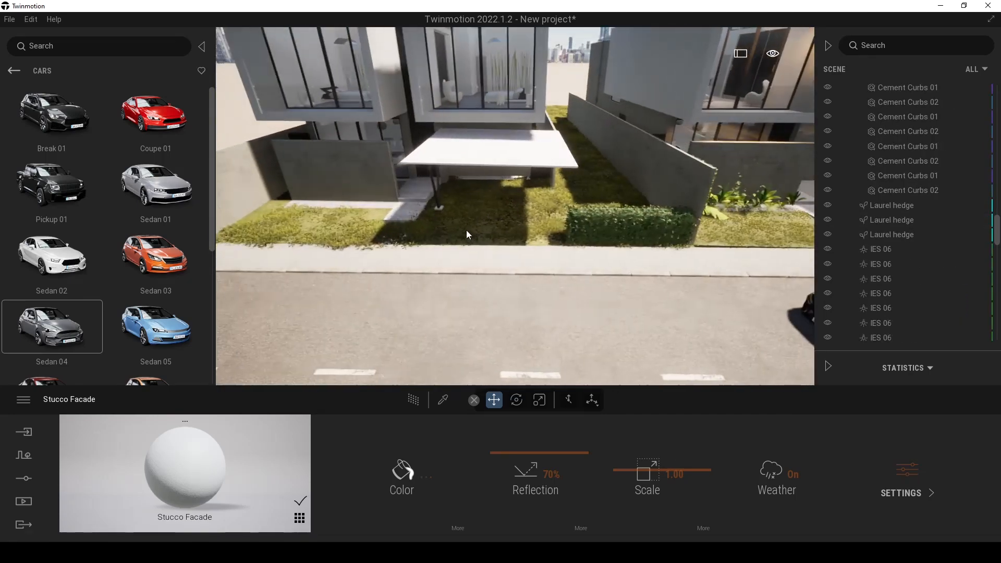
scroll(466, 230, "down", 10)
scroll(896, 271, "down", 5)
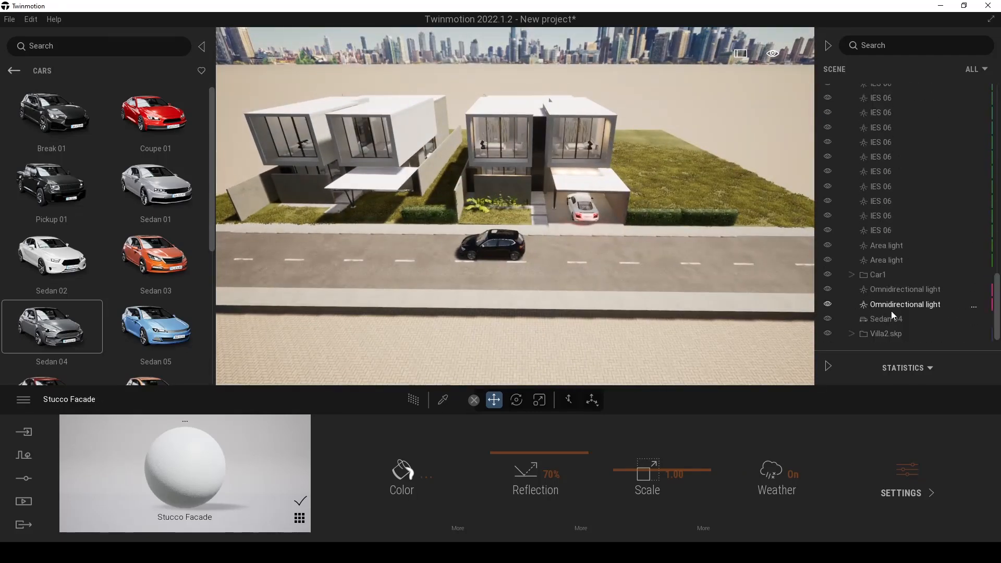
left_click_drag(393, 196, 742, 231, "alt")
left_click(467, 341)
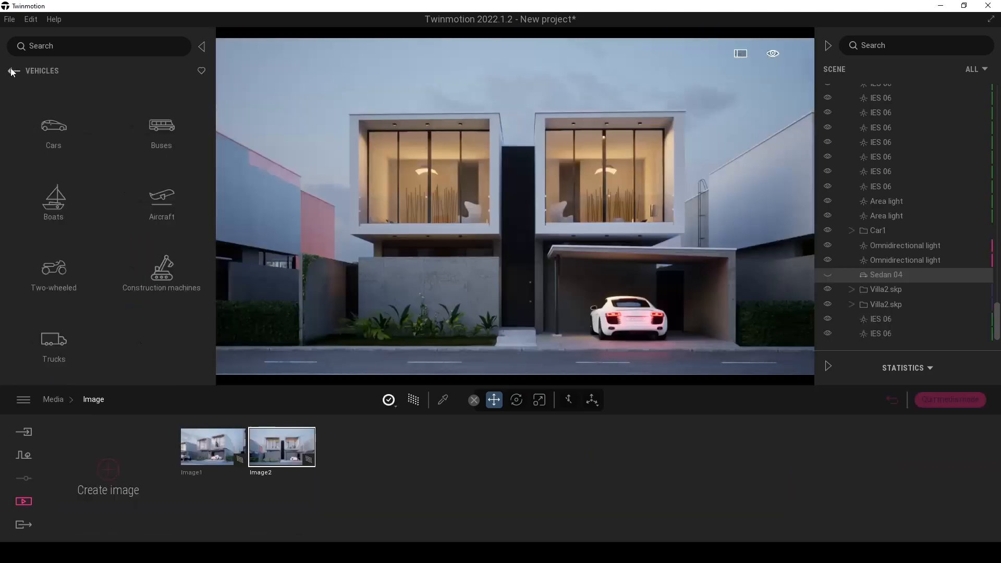
Step: Place several Canary Date Palm trees from the tree library in the gardens around the villas
left_click(14, 70)
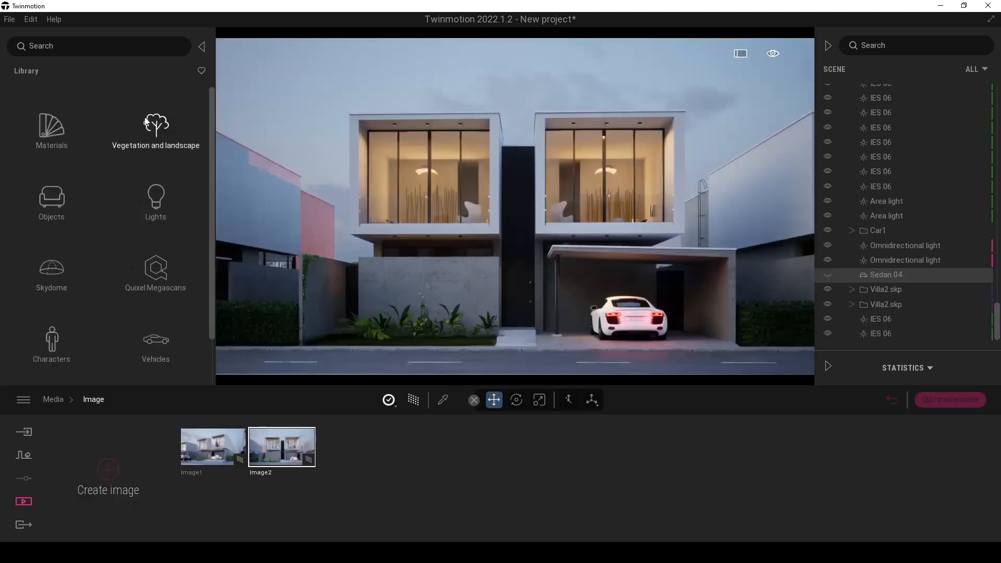
left_click(135, 143)
left_click(163, 139)
left_click_drag(211, 121, 221, 319)
mouse_move(172, 272)
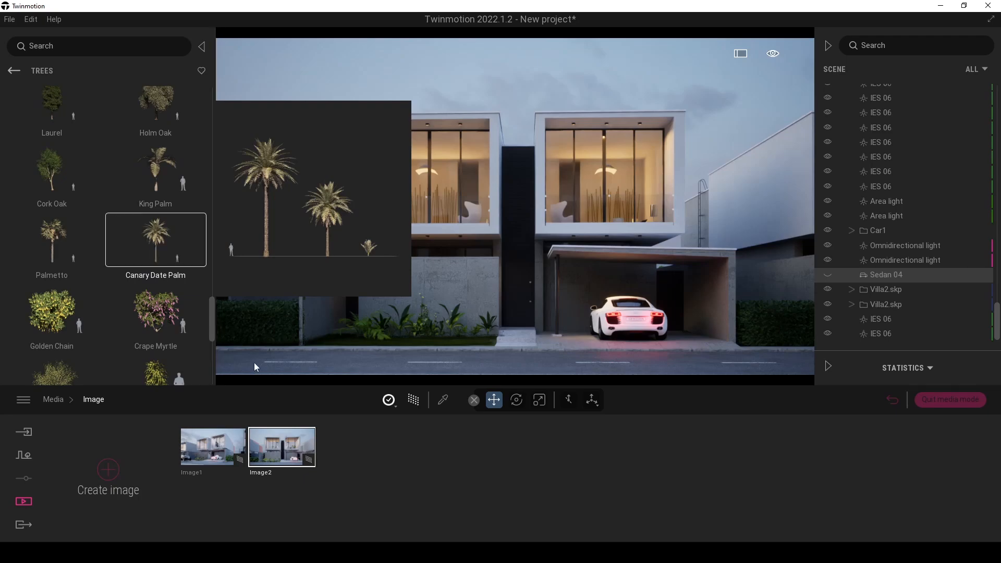
left_click_drag(455, 311, 719, 342)
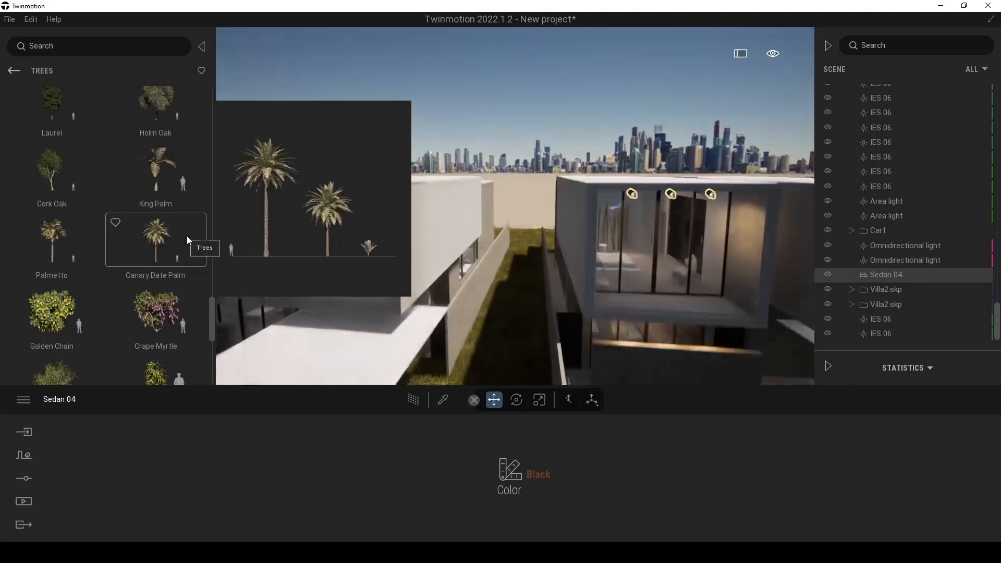
mouse_move(182, 242)
left_mouse_down()
mouse_move(499, 348)
mouse_move(516, 282)
mouse_move(489, 347)
mouse_move(511, 287)
left_mouse_up()
key("d")
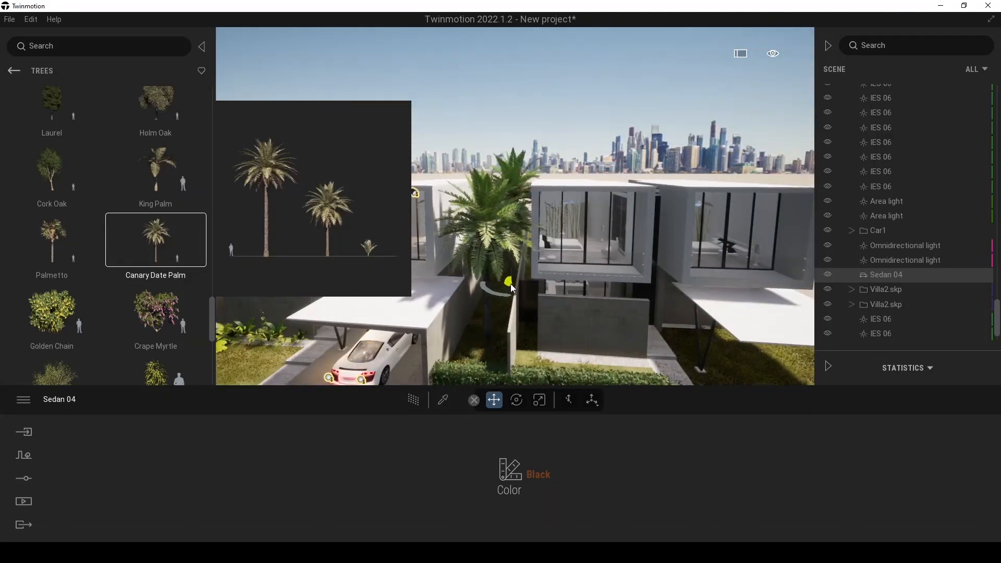
left_click_drag(533, 185, 600, 187)
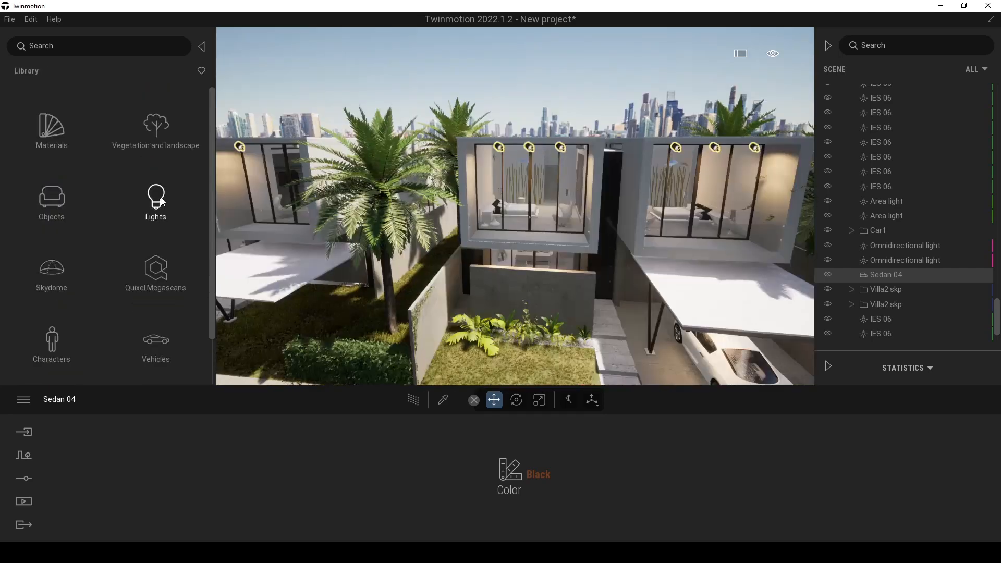
Step: Place an omnidirectional light among the front garden plants, raise it slightly off the ground and enable its shadows
left_click(157, 194)
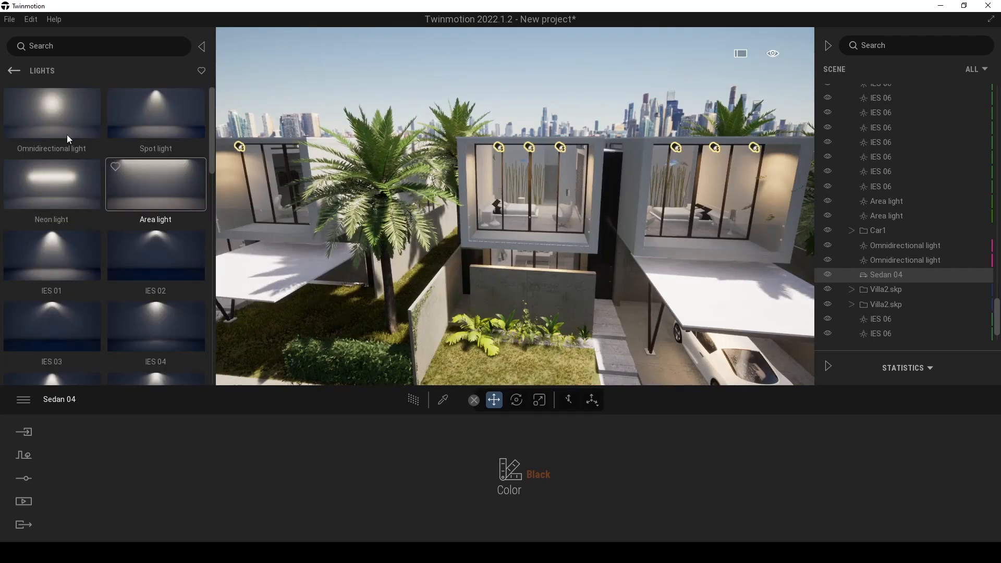
left_click_drag(44, 123, 508, 345)
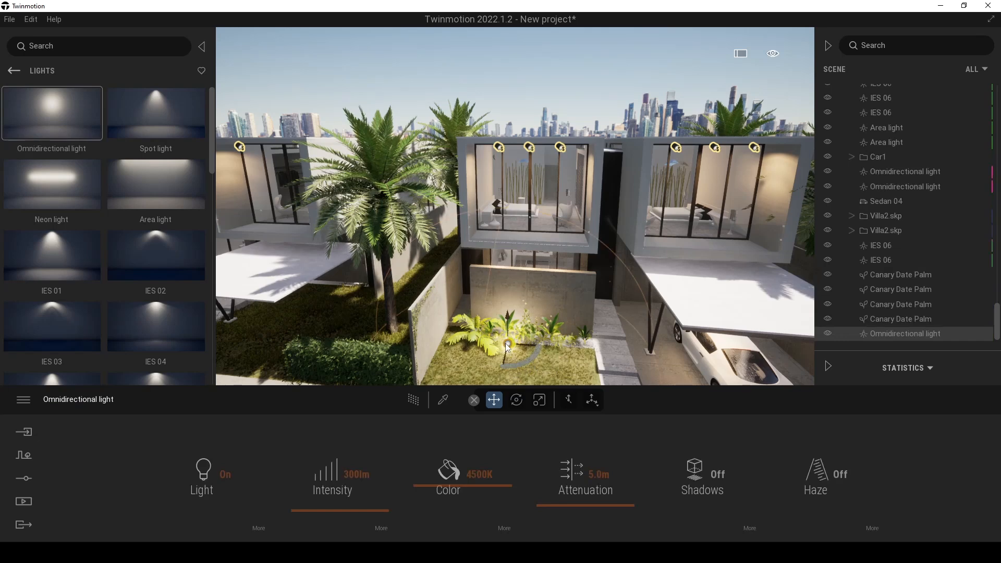
left_click_drag(508, 324, 510, 318)
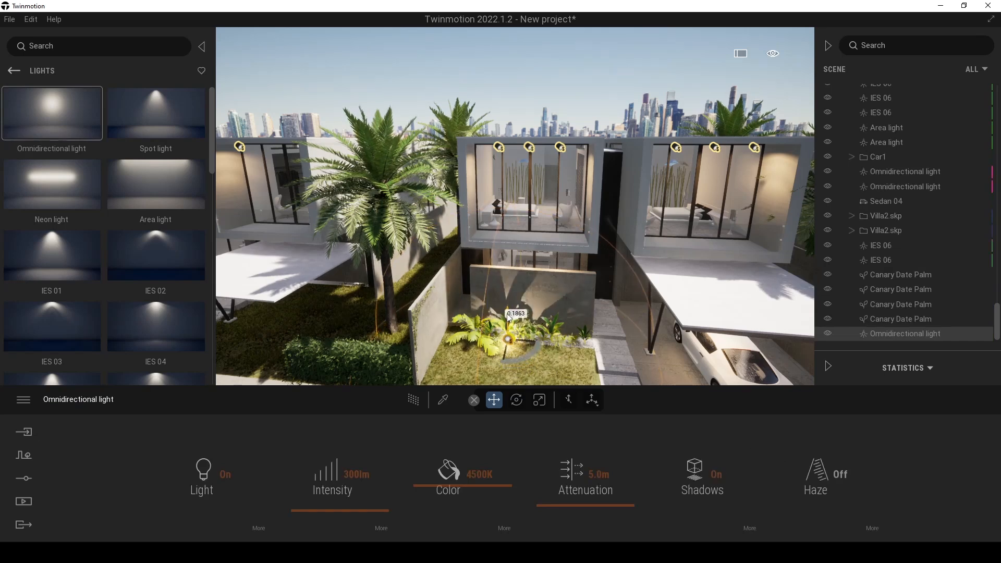
Step: Change the garden light's color to pale green CFFFB6
left_click(507, 528)
left_click(517, 482)
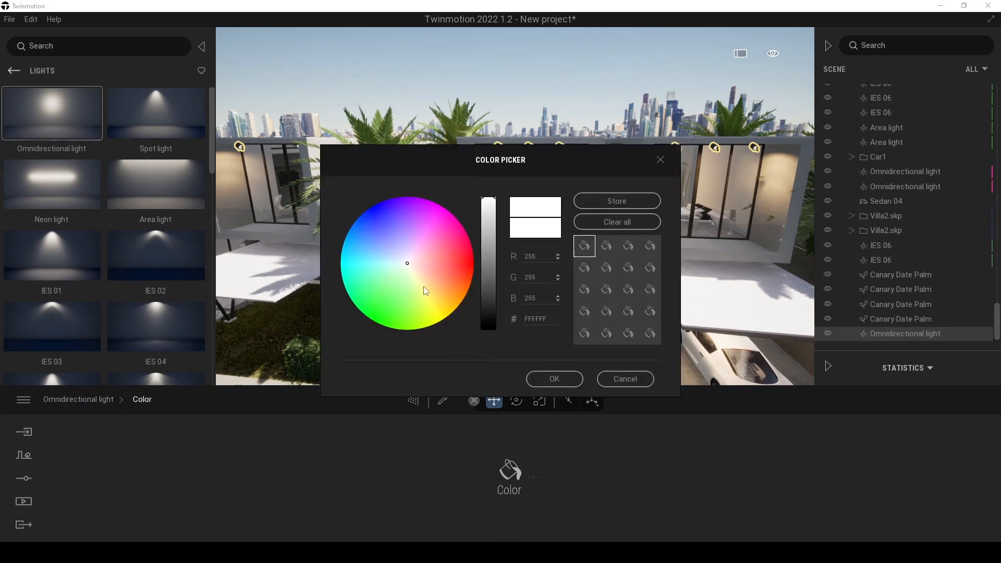
left_click_drag(482, 168, 169, 161)
left_click(90, 275)
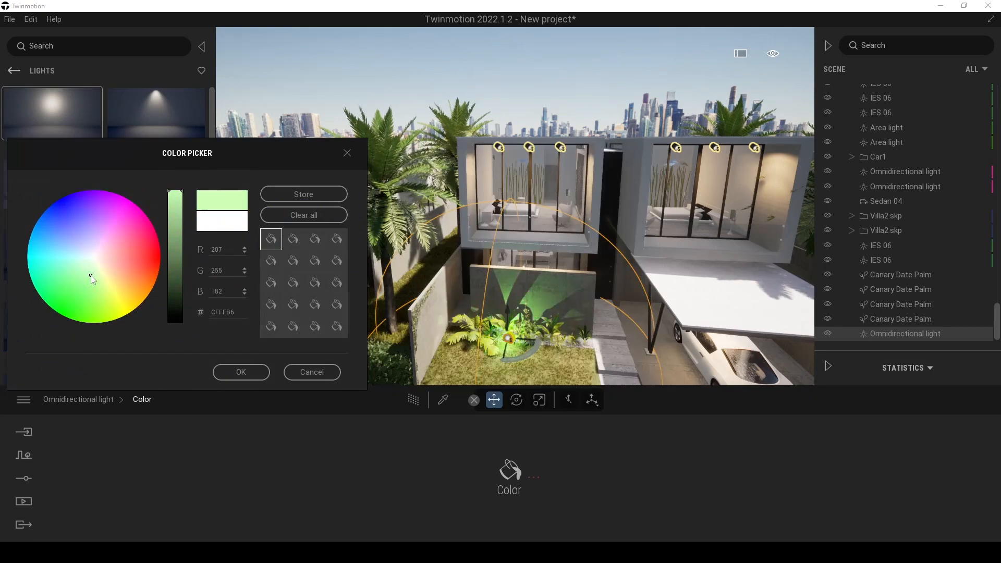
left_click(214, 376)
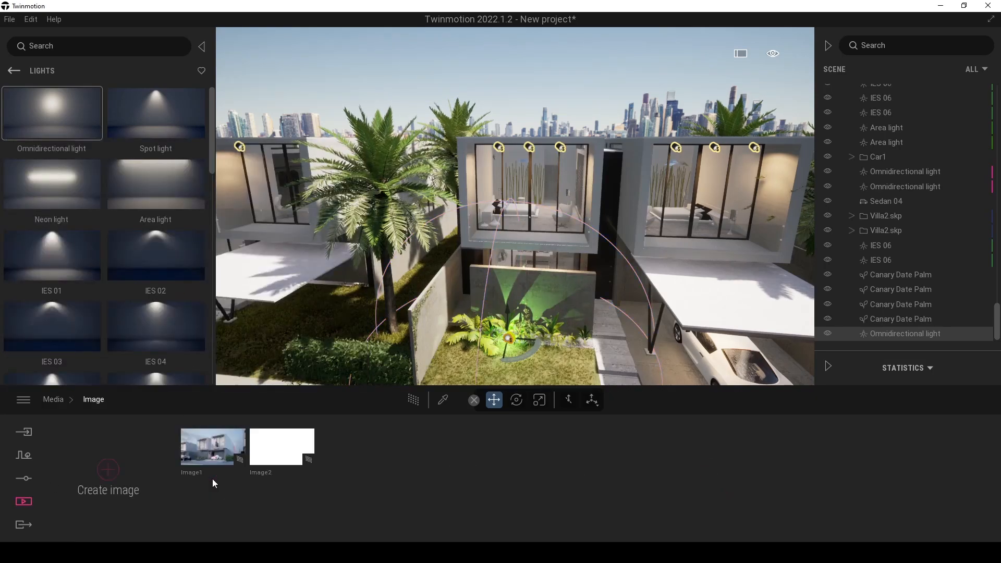
Step: Open Image1, select the garden's omnidirectional light and lower its intensity to 100 lm
left_click(226, 450)
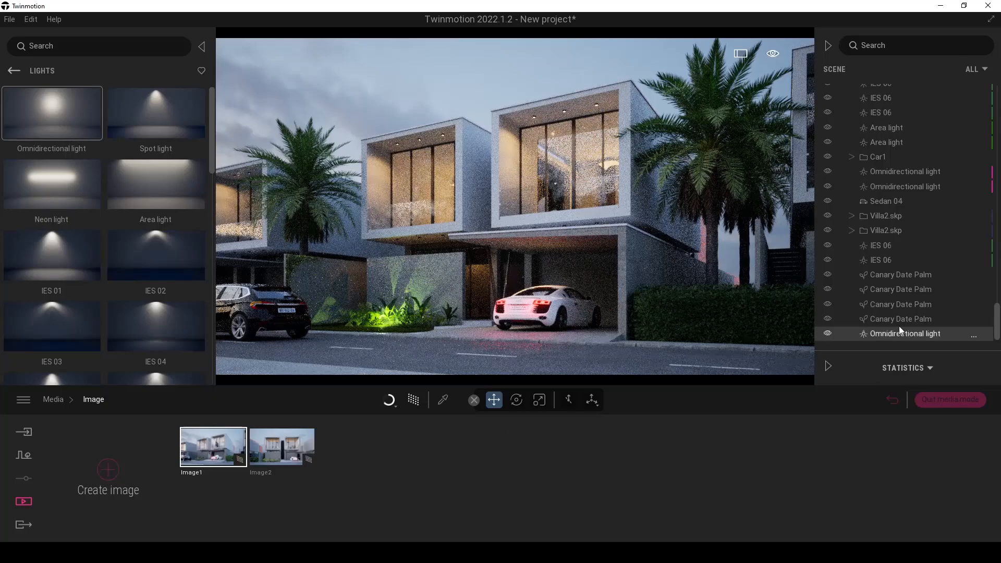
left_click(900, 333)
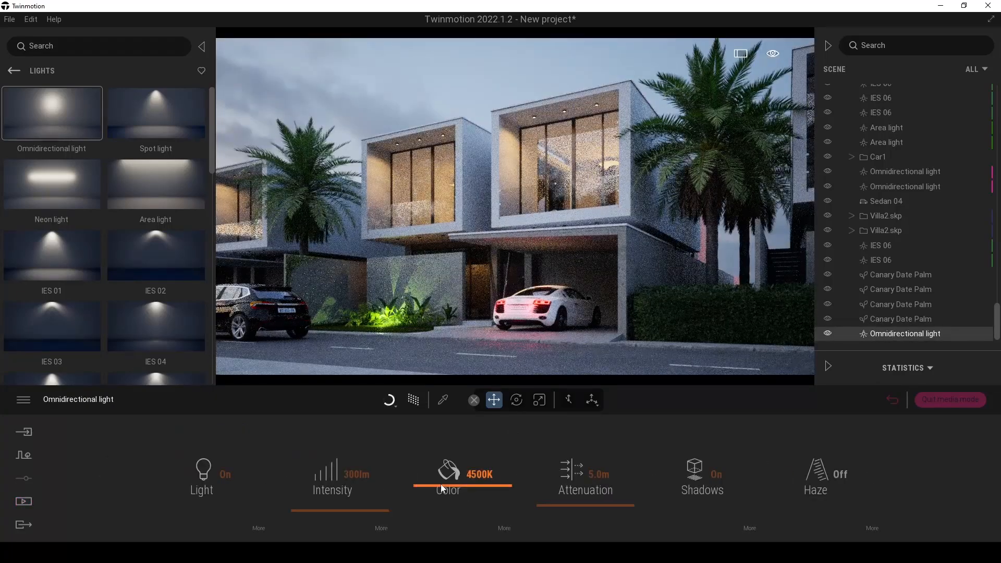
left_click(356, 473)
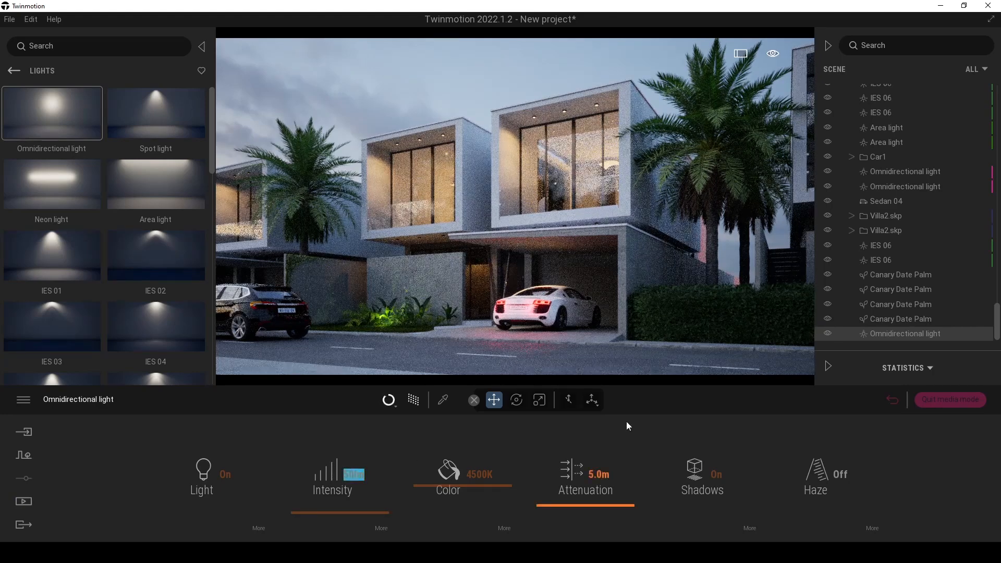
Step: Recolor the garden's omnidirectional light to a warm peach and raise the garden lighting's intensity slightly
left_click(510, 472)
left_click_drag(526, 176, 738, 306)
left_click(636, 406)
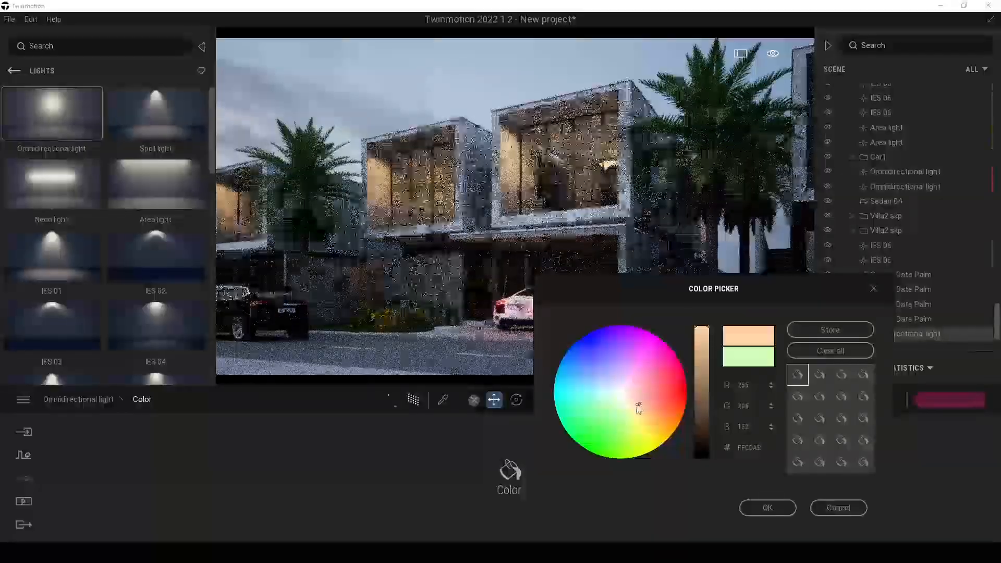
left_click(751, 504)
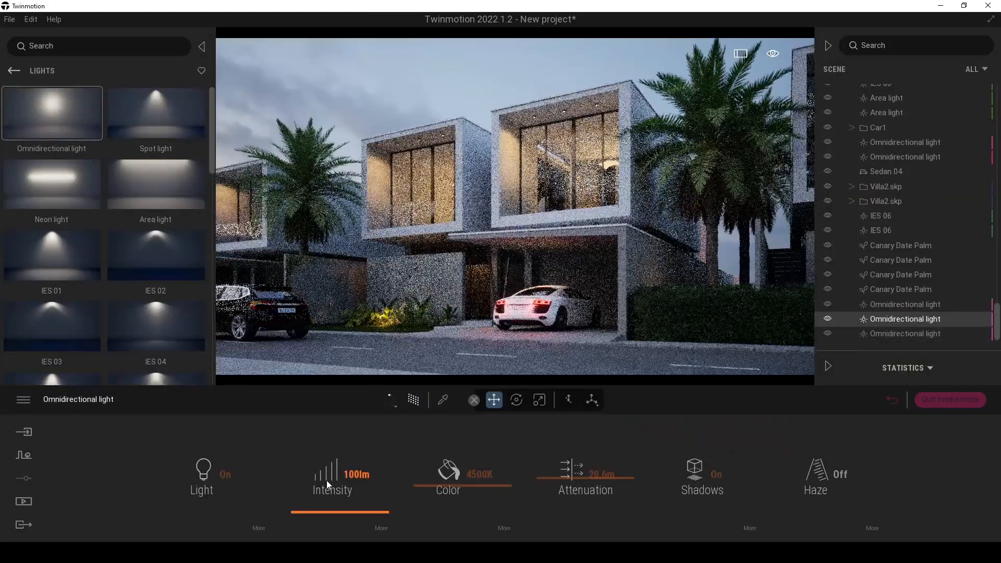
left_click(357, 475)
left_click_drag(326, 512, 326, 509)
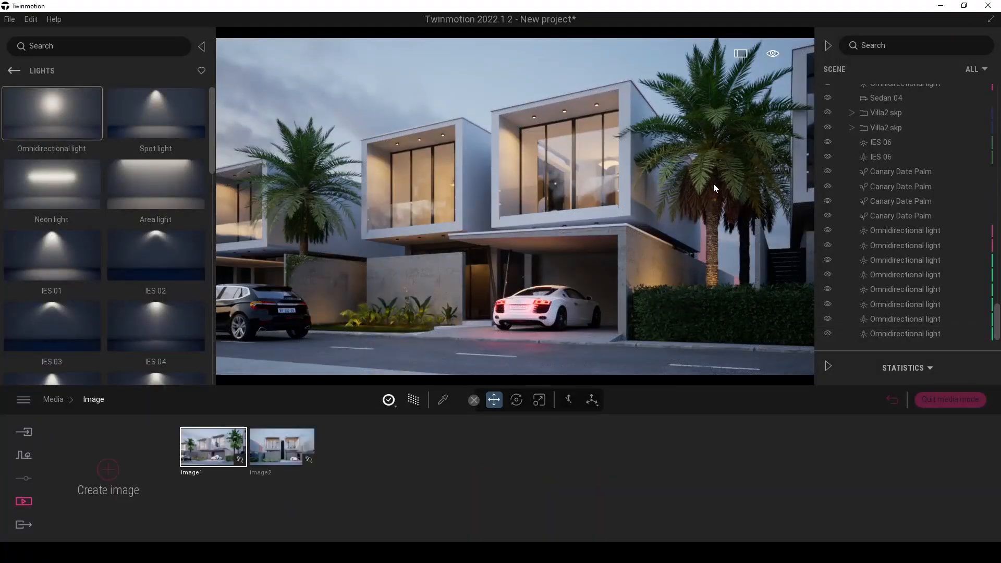
Step: Set the age of the Canary Date Palm beside the carport to 35% and leave media mode
left_click(713, 184)
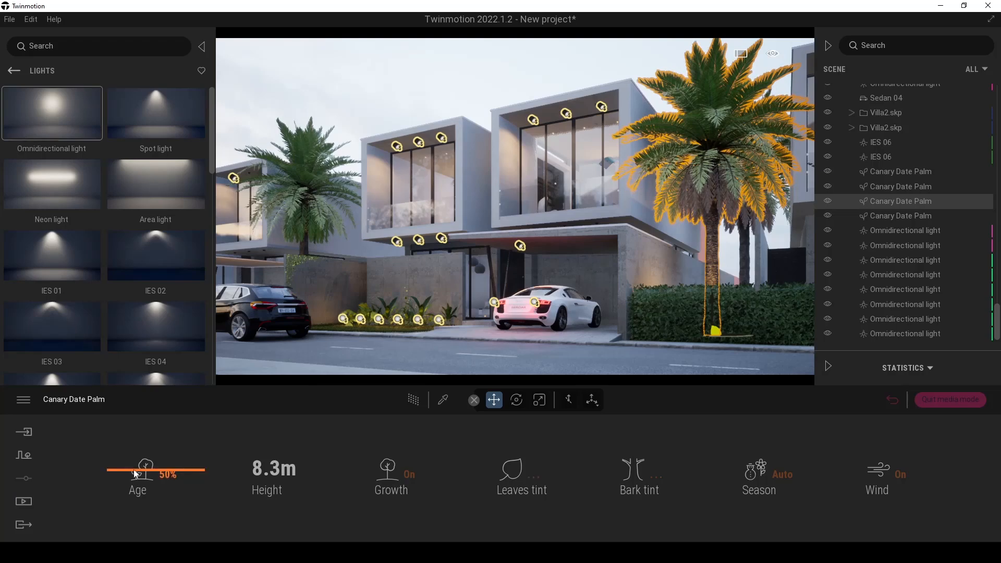
left_click_drag(125, 473, 125, 494)
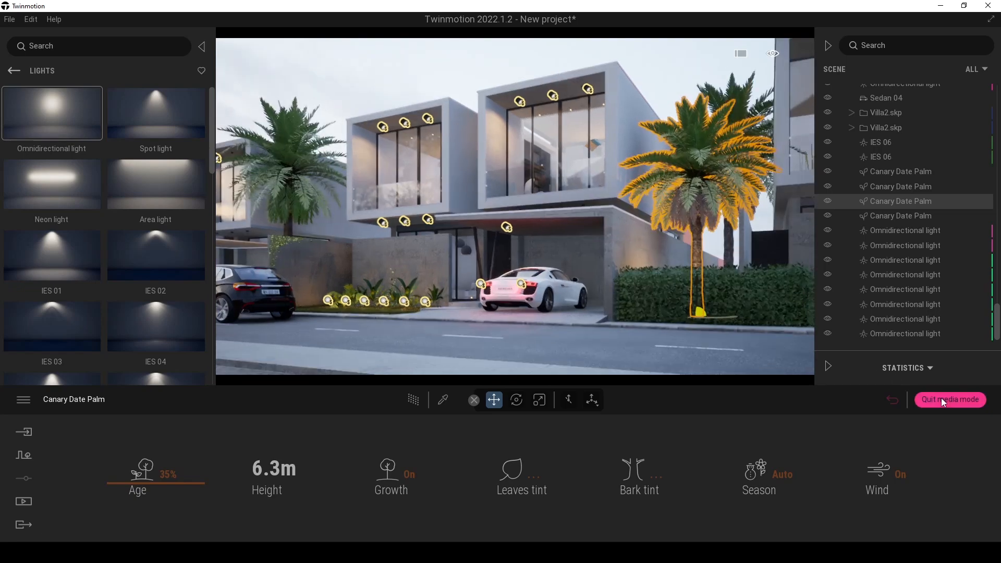
left_click(950, 399)
key("e")
right_click_drag(619, 260, 616, 296)
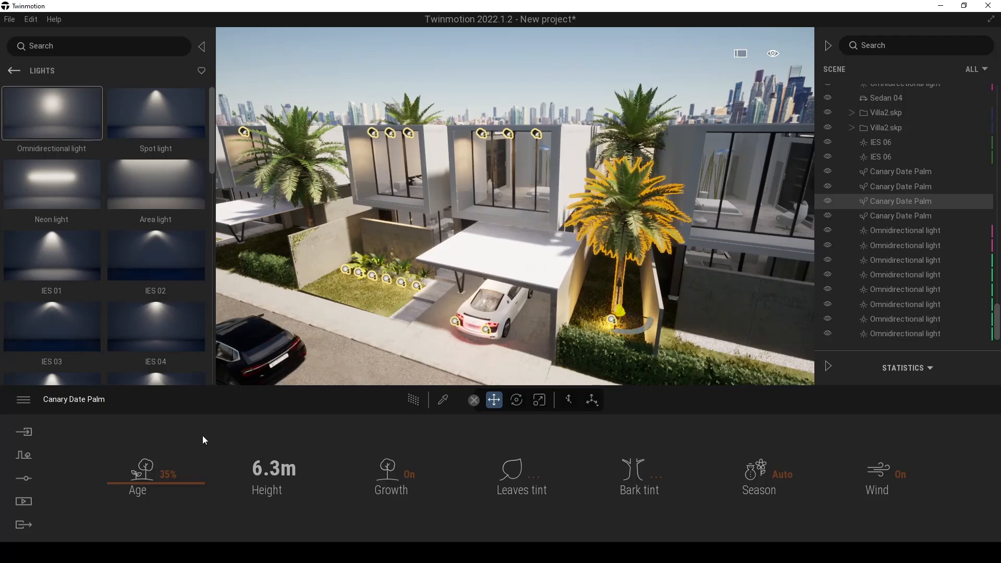
Step: Preview the saved views Image2 and Image1 to check the palms and garden lights at dusk
left_click(24, 502)
left_click(218, 477)
left_click(281, 447)
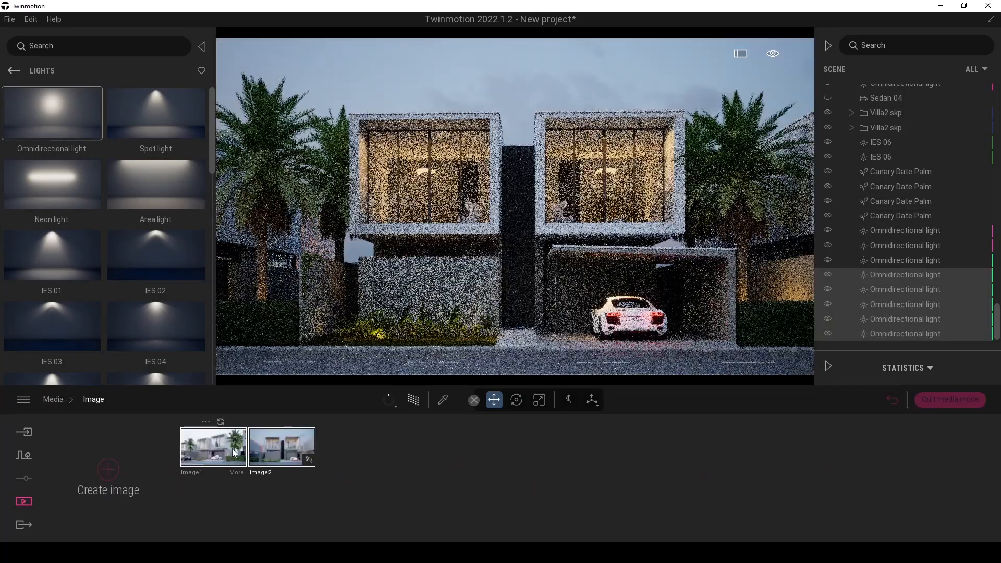
left_click(233, 453)
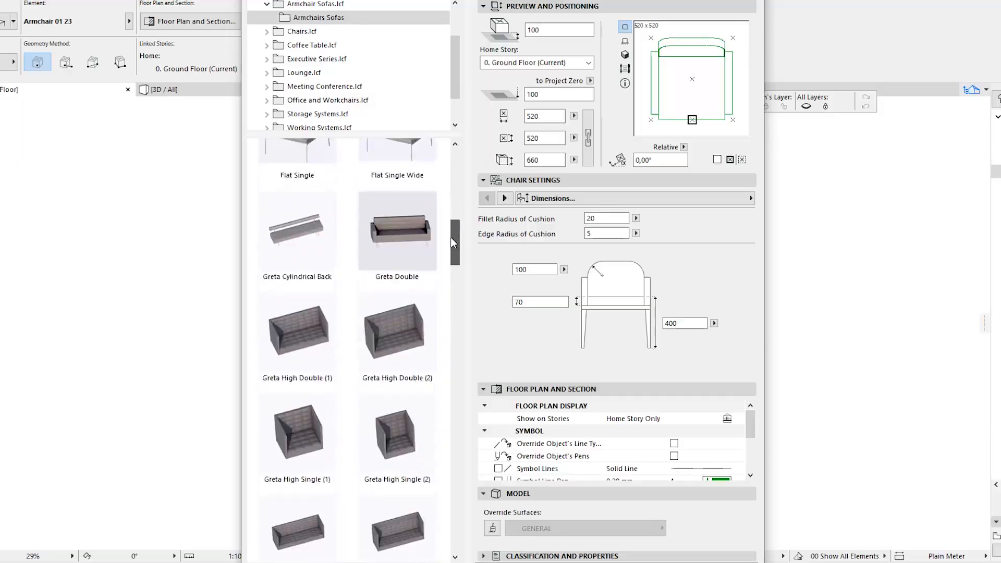
Step: Switch to Archicad and browse the object library's furniture folders from Armchairs Sofas through Executive Series
scroll(418, 458, "down", 5)
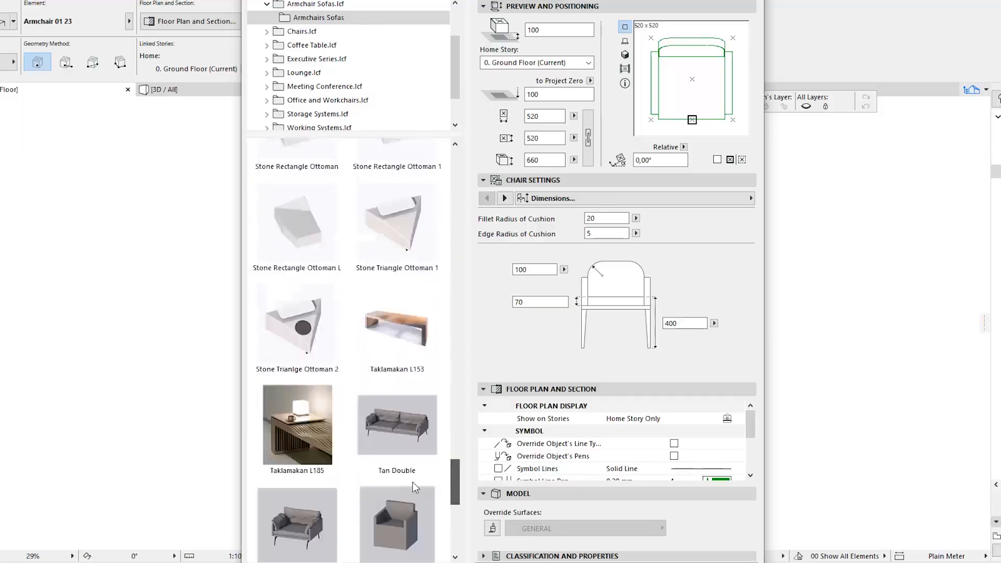
left_click(297, 33)
double_click(296, 181)
left_click_drag(457, 165, 434, 343)
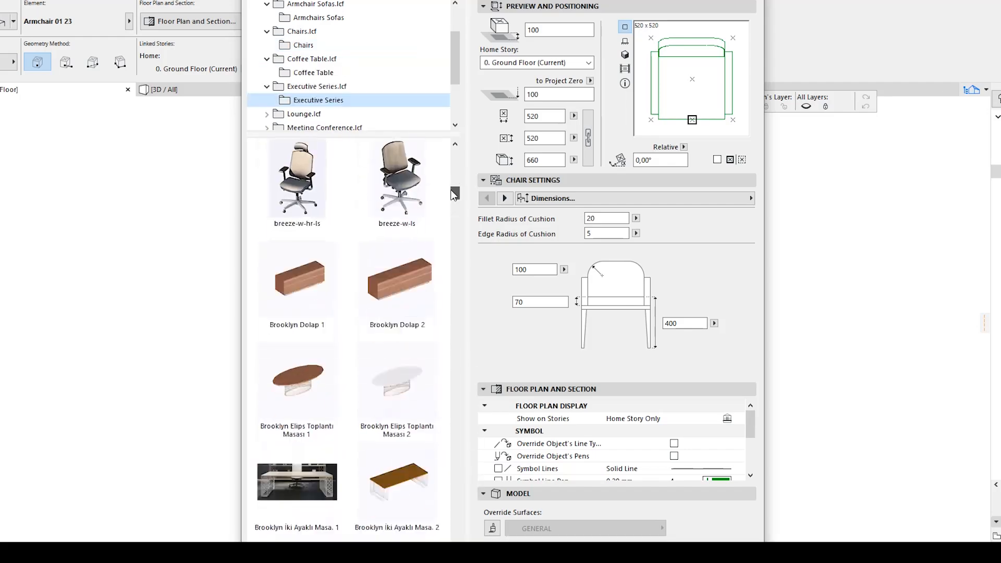
left_click_drag(454, 194, 440, 268)
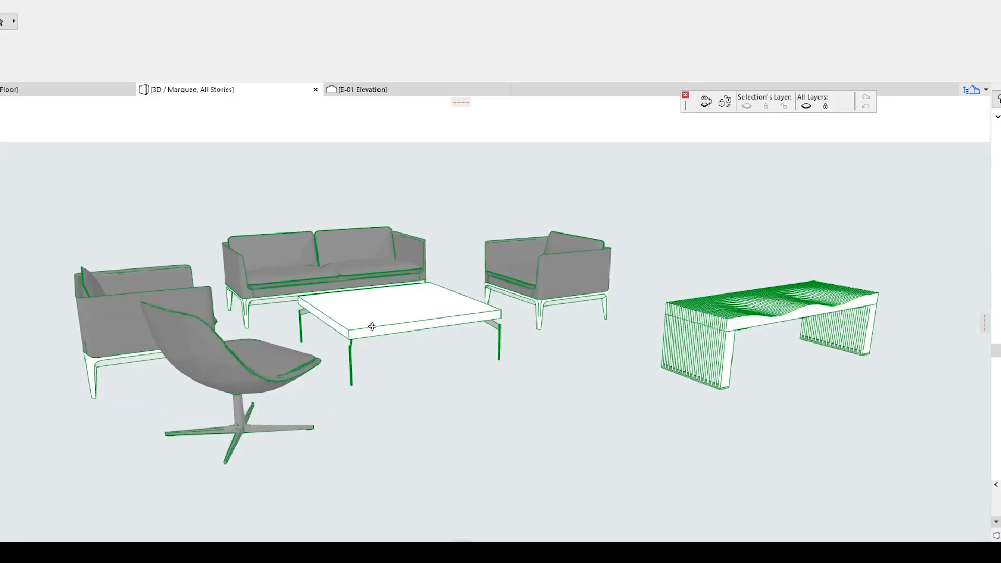
Step: Examine the lounge furniture, office workstation and curtain models in their 3D views
mouse_move(373, 326)
middle_mouse_down("shift")
mouse_move(835, 396)
mouse_move(934, 433)
mouse_move(652, 378)
mouse_move(471, 418)
mouse_move(268, 374)
middle_mouse_up("shift")
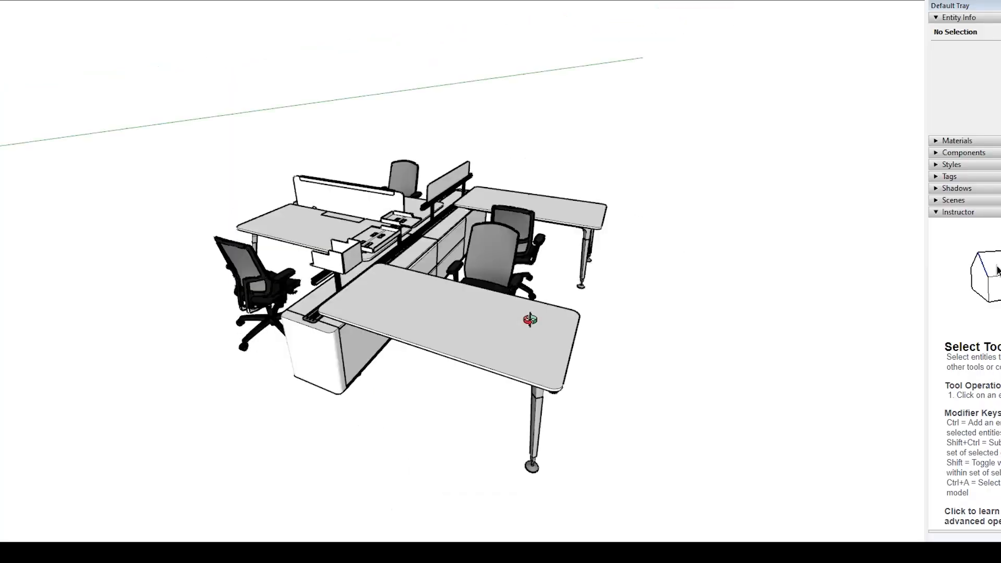
mouse_move(527, 318)
middle_mouse_down()
mouse_move(628, 246)
mouse_move(506, 205)
middle_mouse_up()
left_click_drag(507, 205, 459, 219)
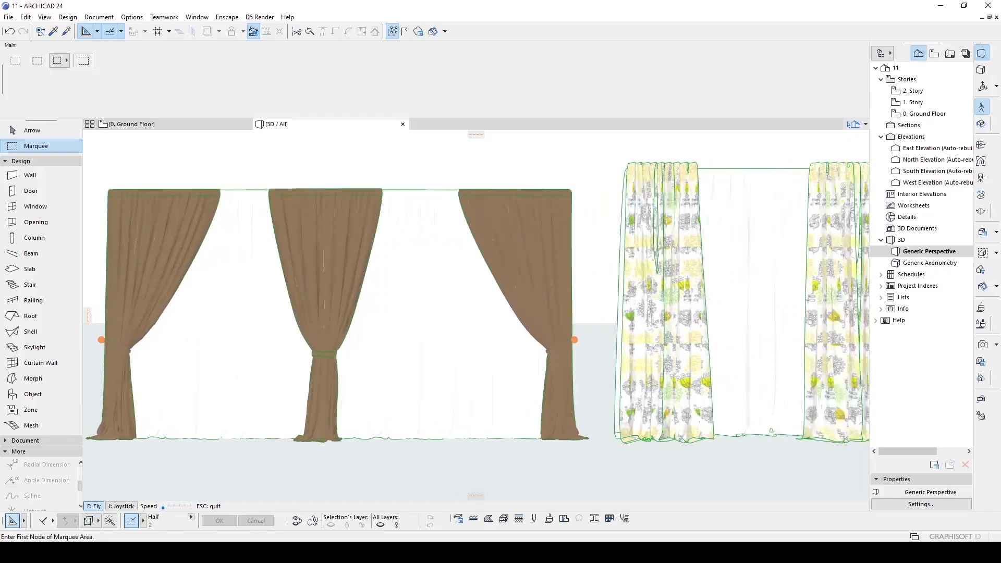
key("Right")
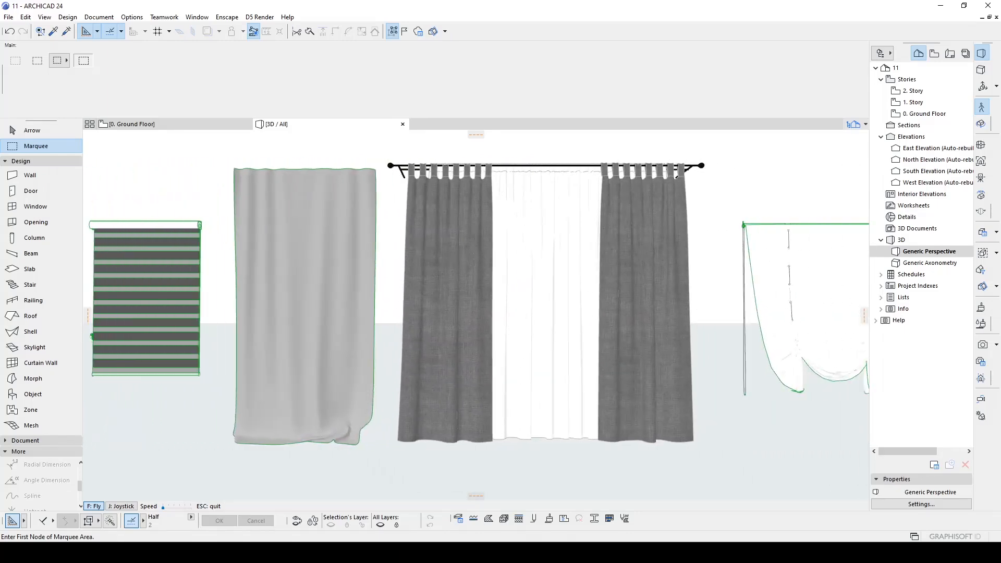
key("Right")
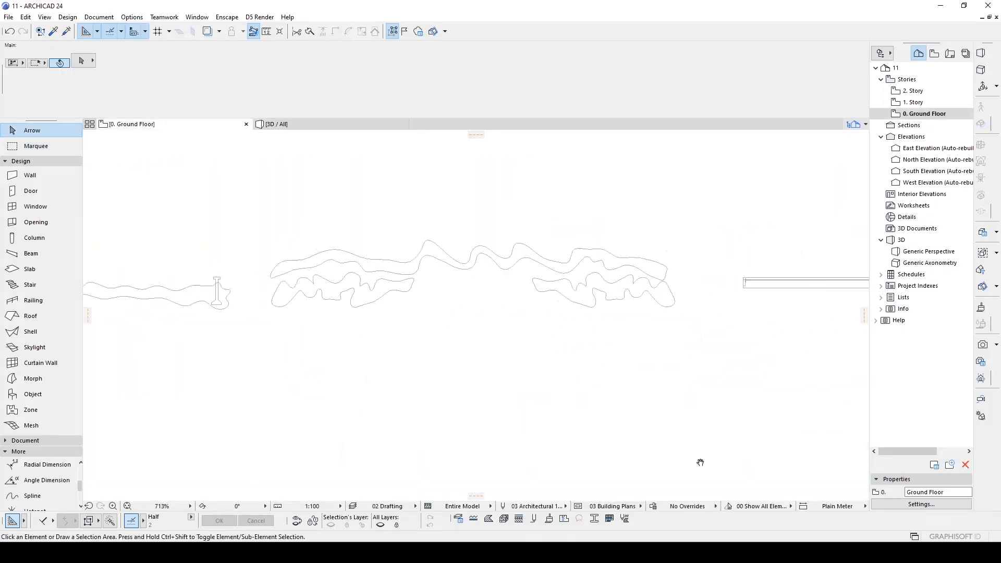
key("Right")
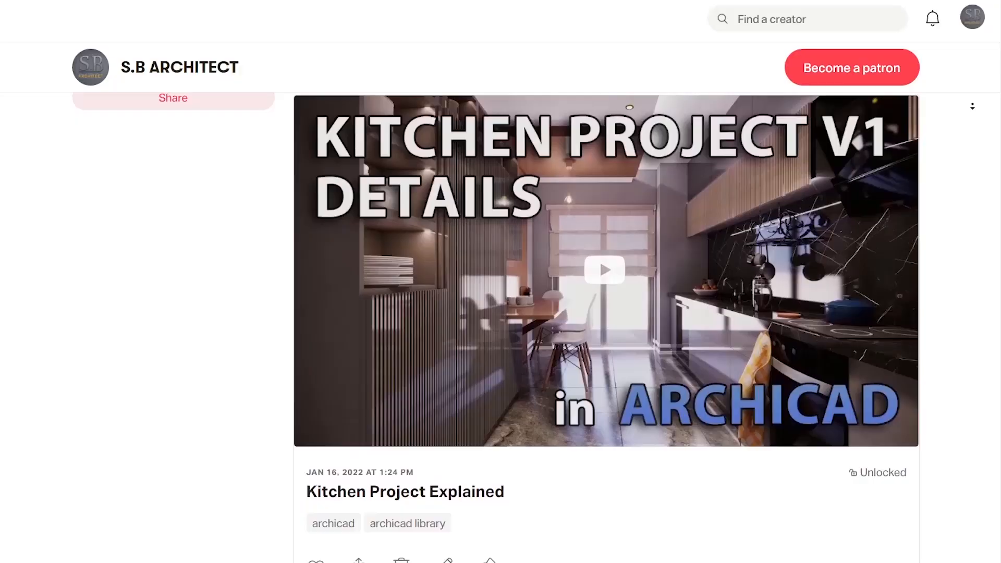
Step: Switch to the S.B Architect Patreon page and look through its posted Archicad project files
scroll(606, 327, "down", 15)
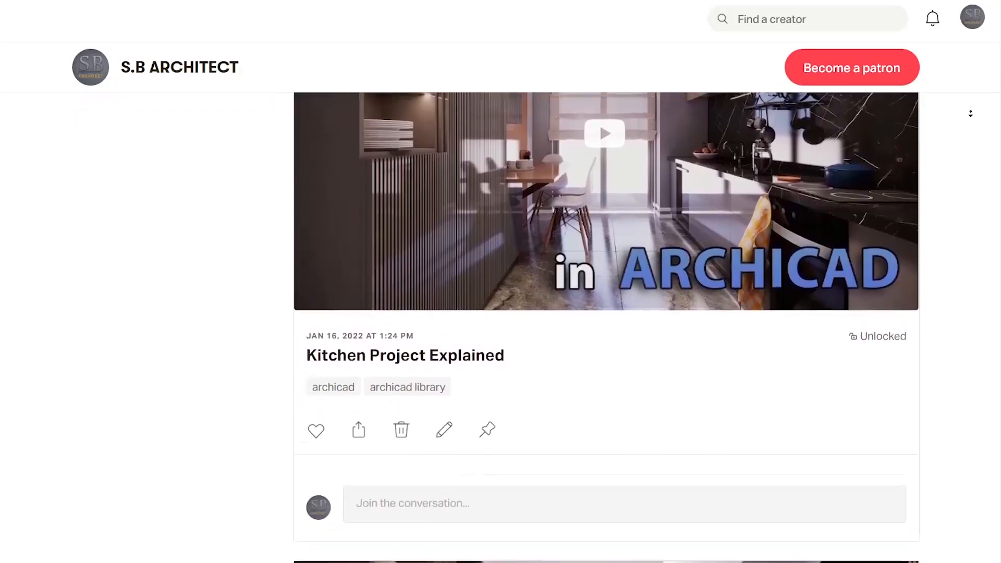
scroll(968, 126, "down", 20)
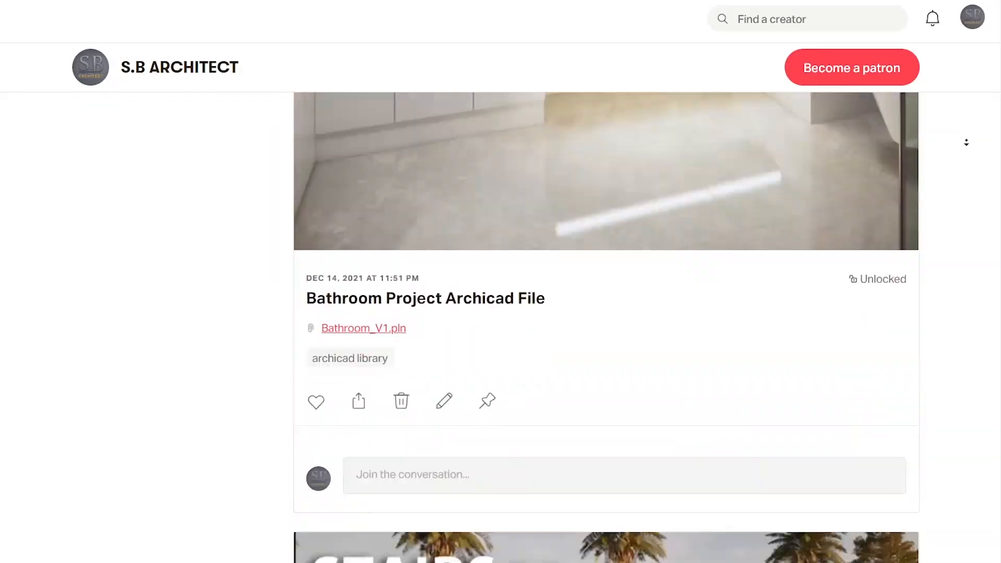
scroll(963, 156, "down", 20)
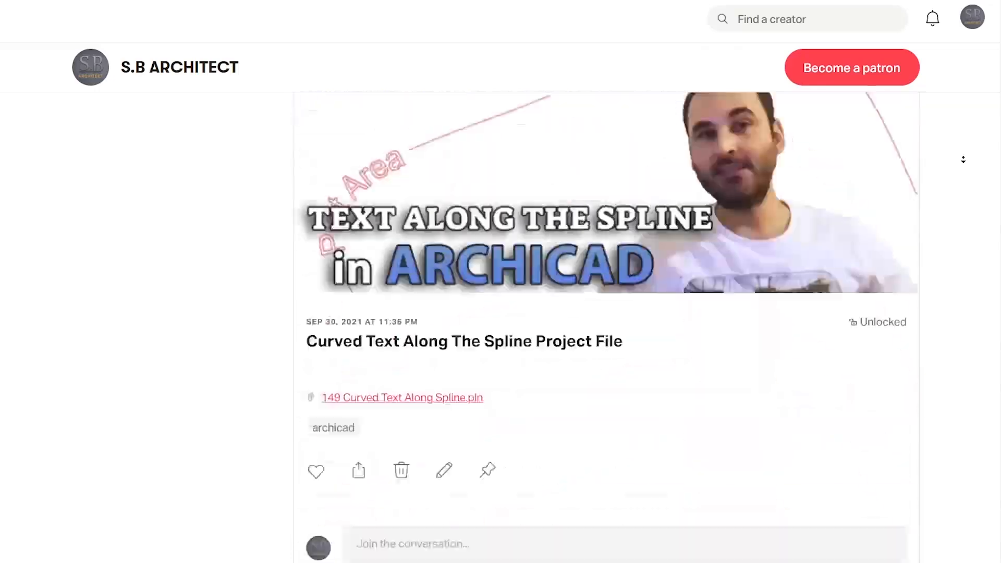
scroll(964, 159, "down", 5)
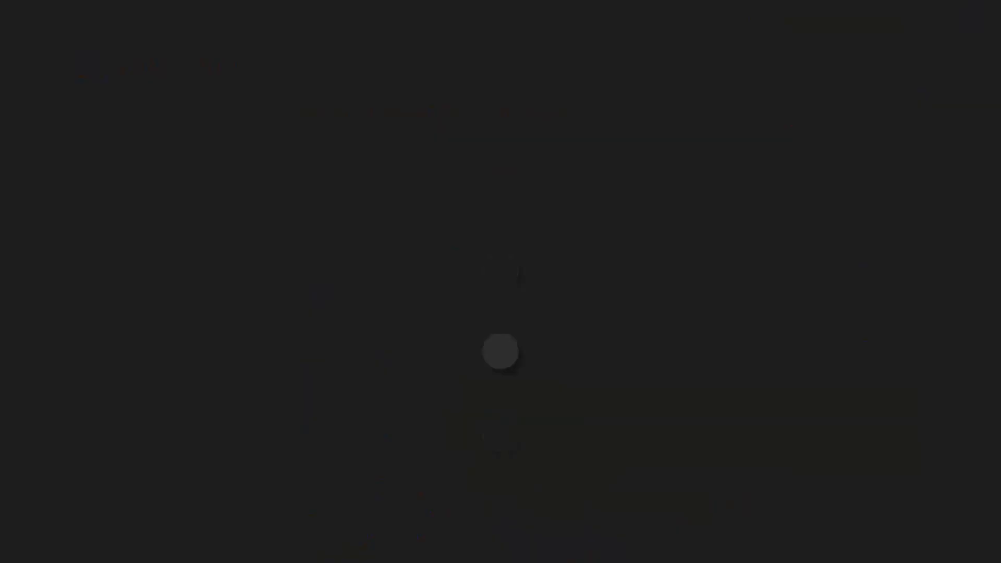